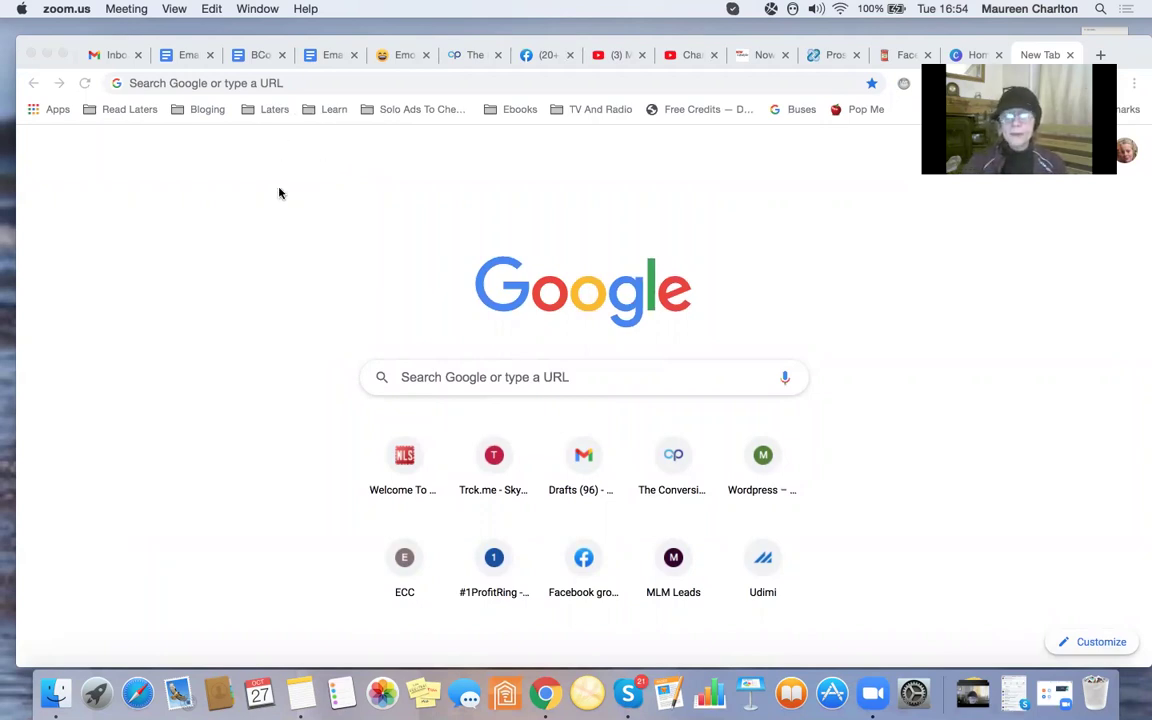
{"action": "left_click", "coordinate": [399, 60]}
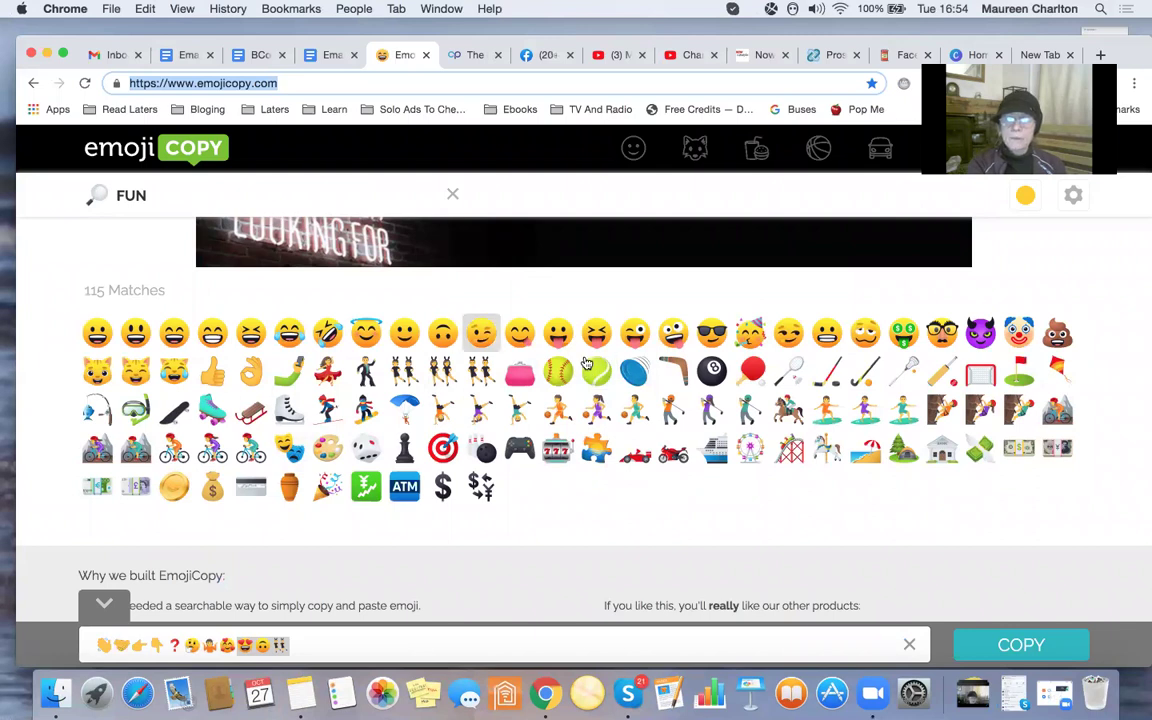
{"action": "left_click", "coordinate": [389, 644]}
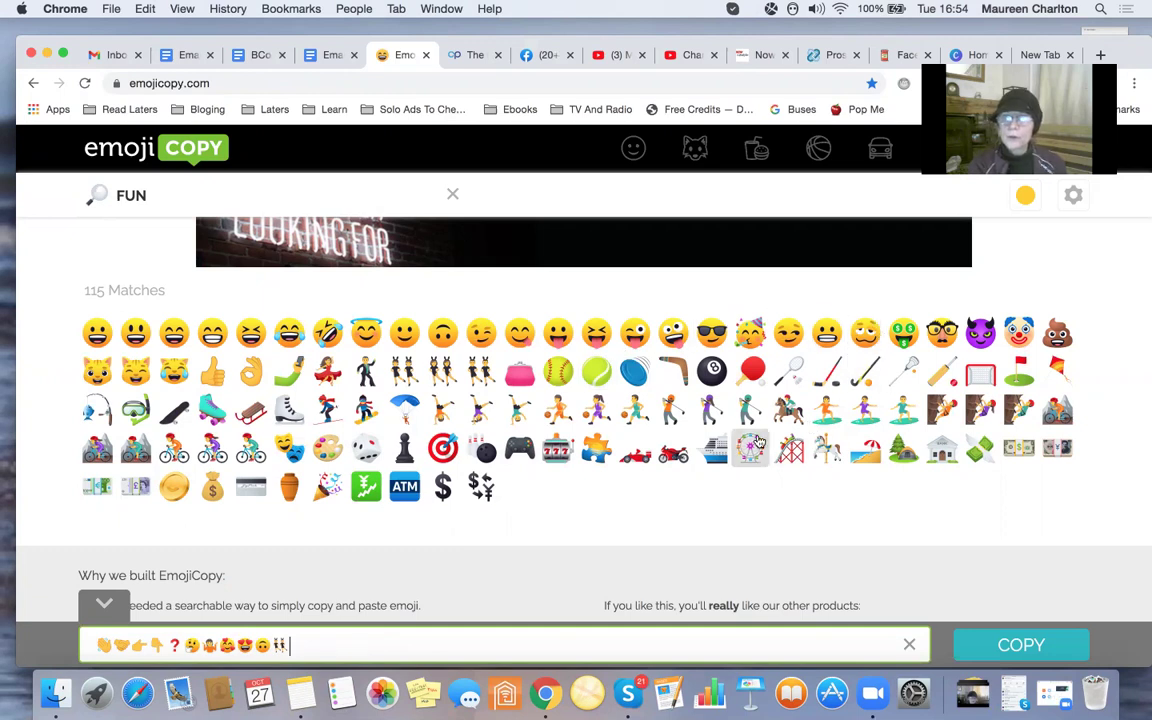
Replace the FUN search term with EXCITING, then SAD, then finally HAPPY.
{"action": "double_click", "coordinate": [150, 195]}
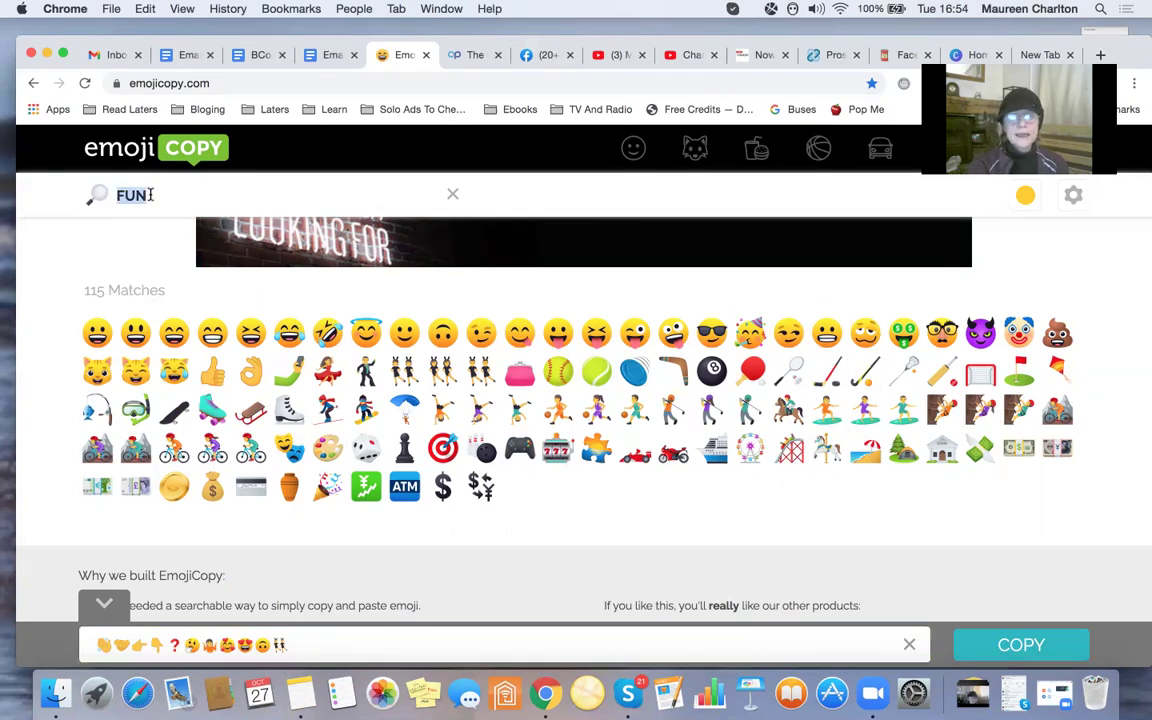
{"action": "key", "text": "BackSpace"}
{"action": "type", "text": "E"}
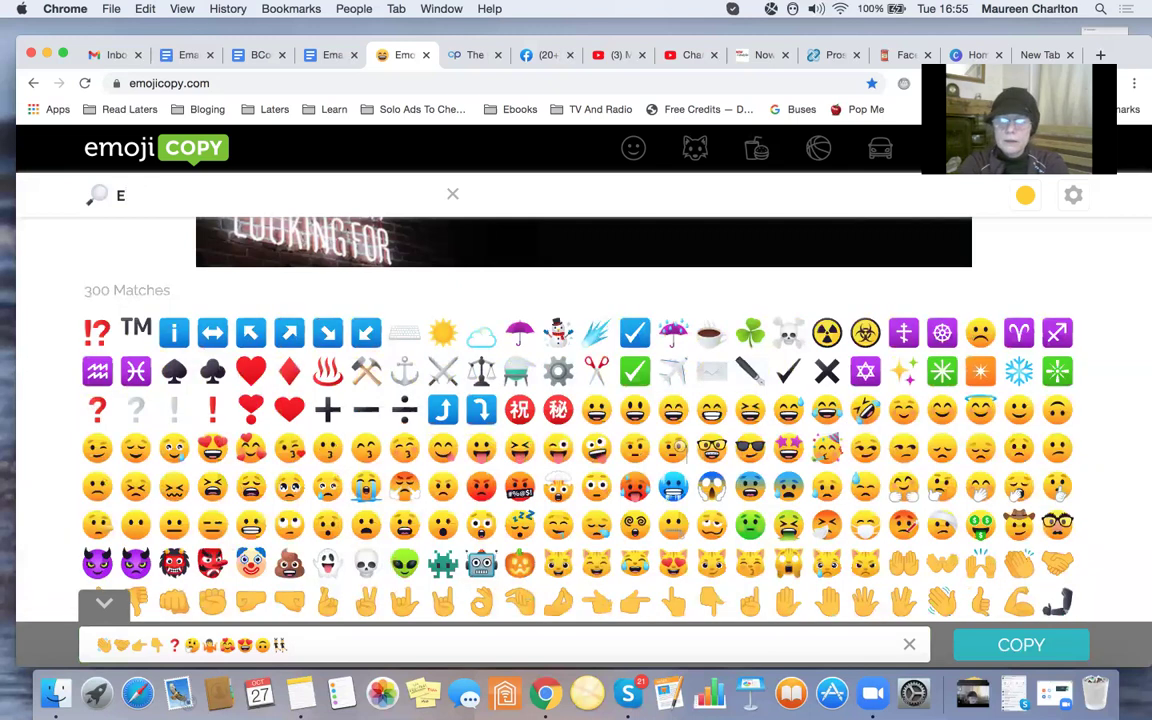
{"action": "type", "text": "SCXCITING"}
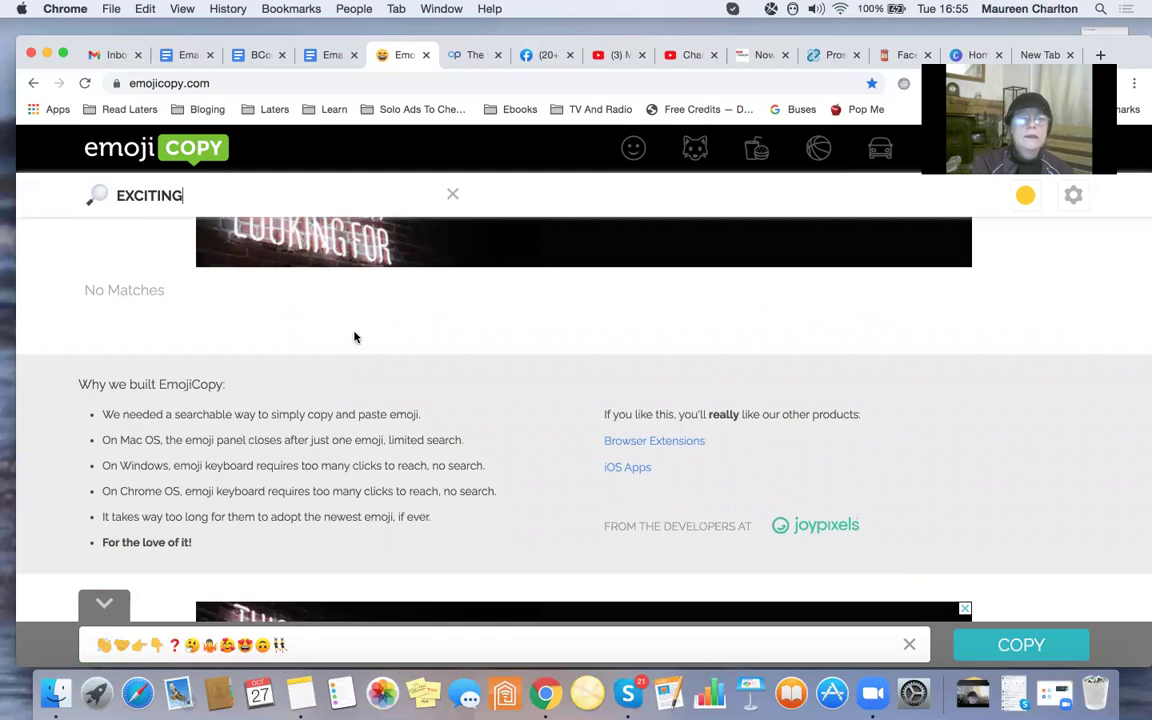
{"action": "scroll", "coordinate": [355, 337], "scroll_direction": "up", "scroll_amount": 5}
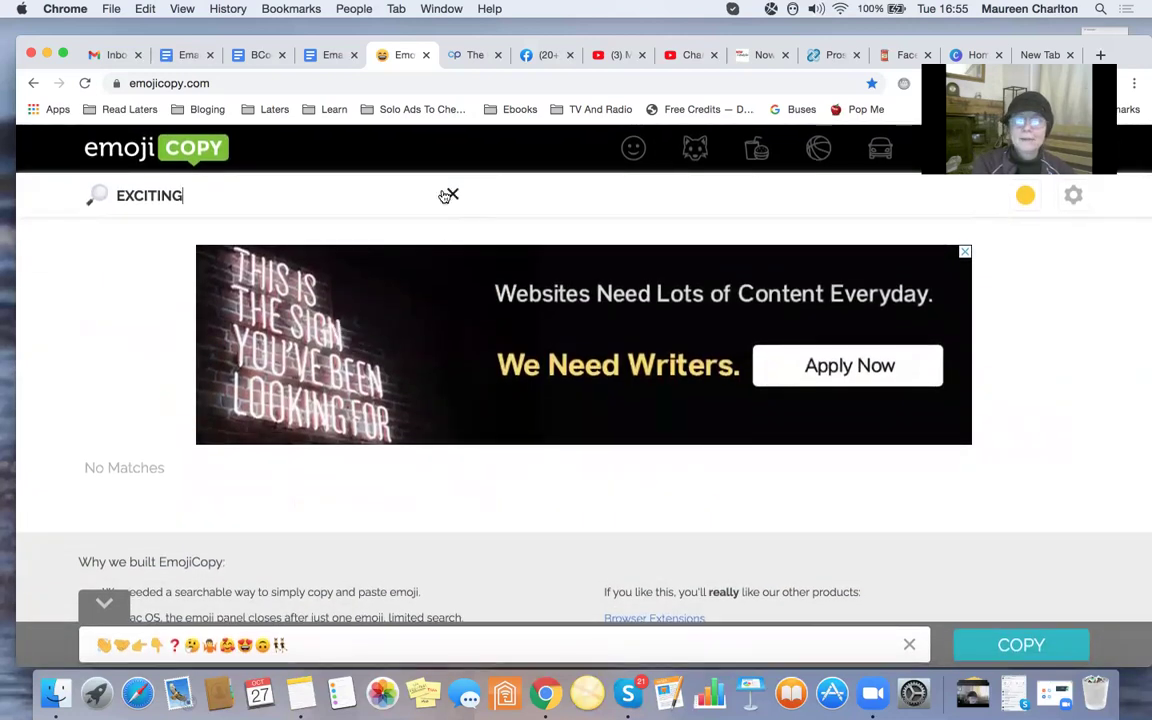
{"action": "double_click", "coordinate": [291, 194]}
{"action": "key", "text": "BackSpace"}
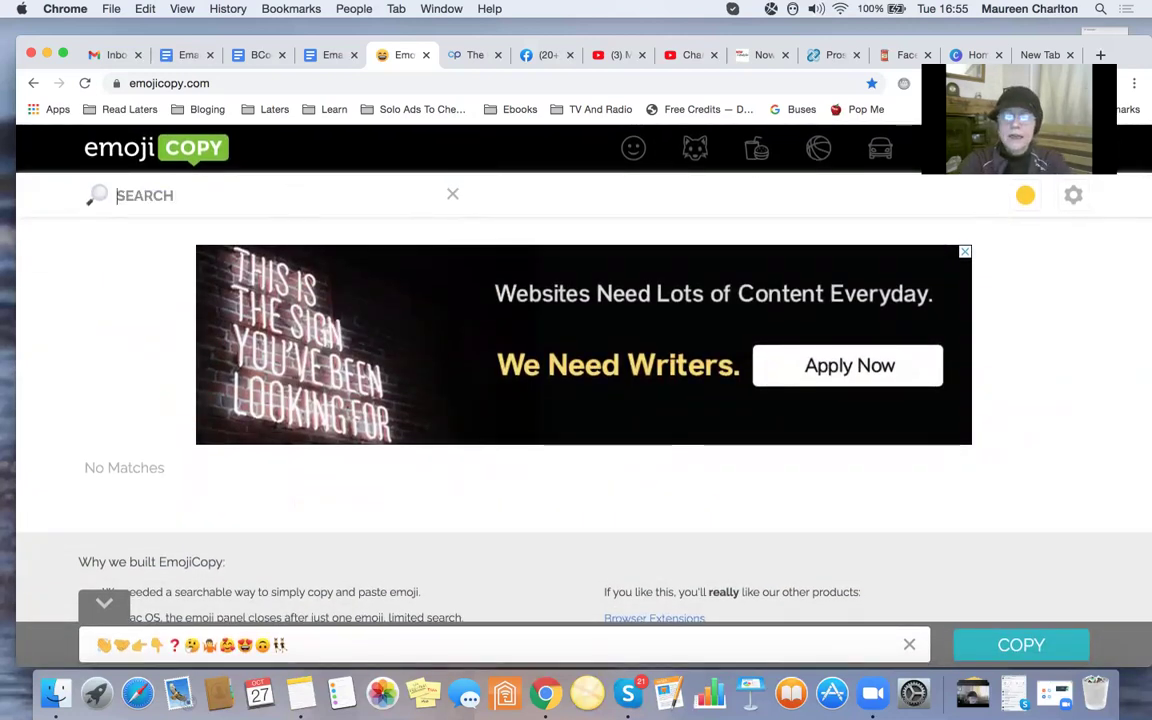
{"action": "type", "text": "SAD"}
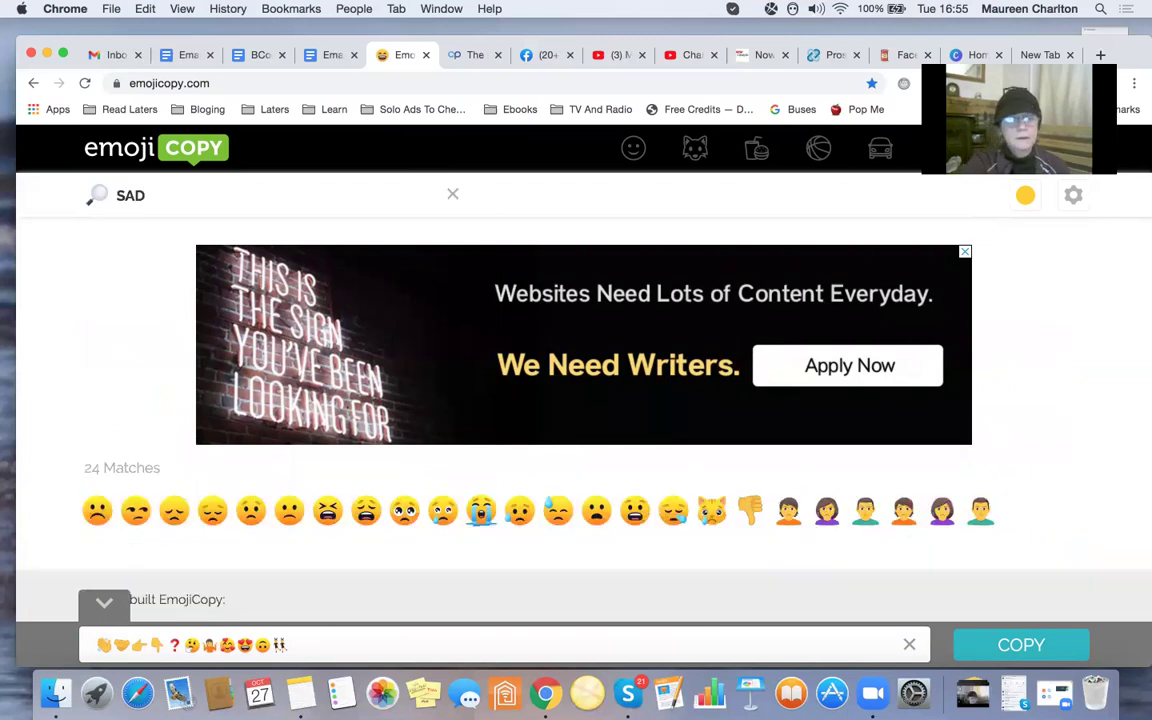
{"action": "key", "text": "BackSpace"}
{"action": "key", "text": "BackSpace"}
{"action": "key", "text": "BackSpace"}
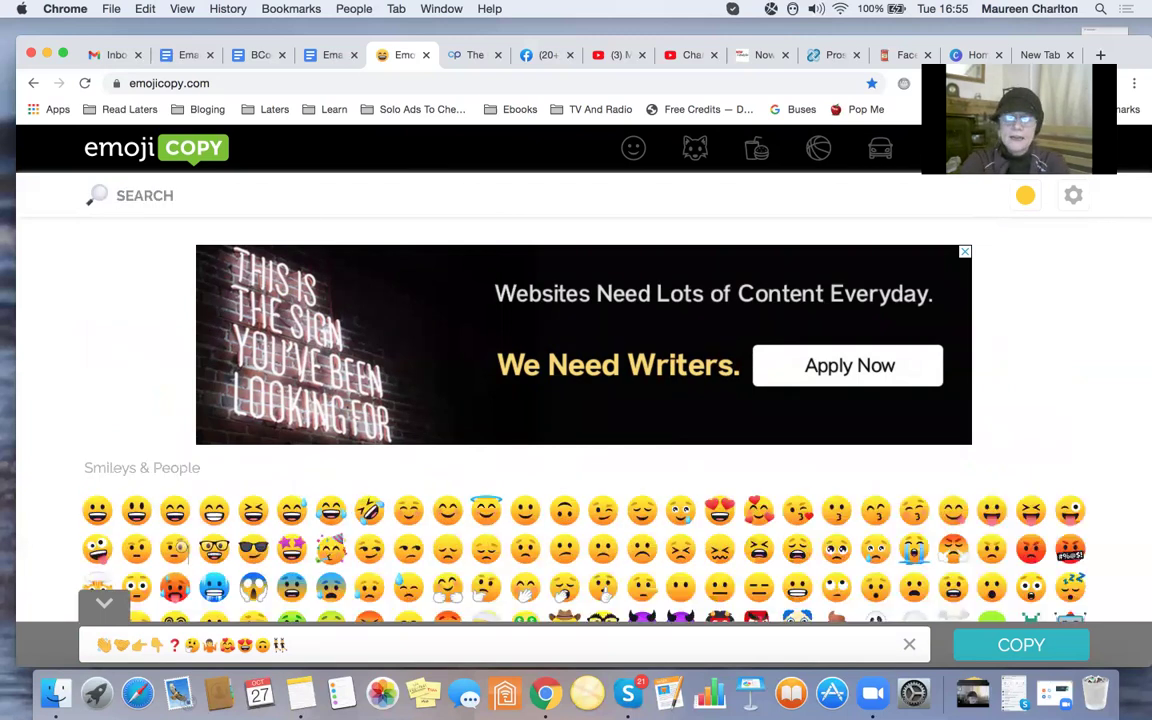
{"action": "type", "text": "HAPPY"}
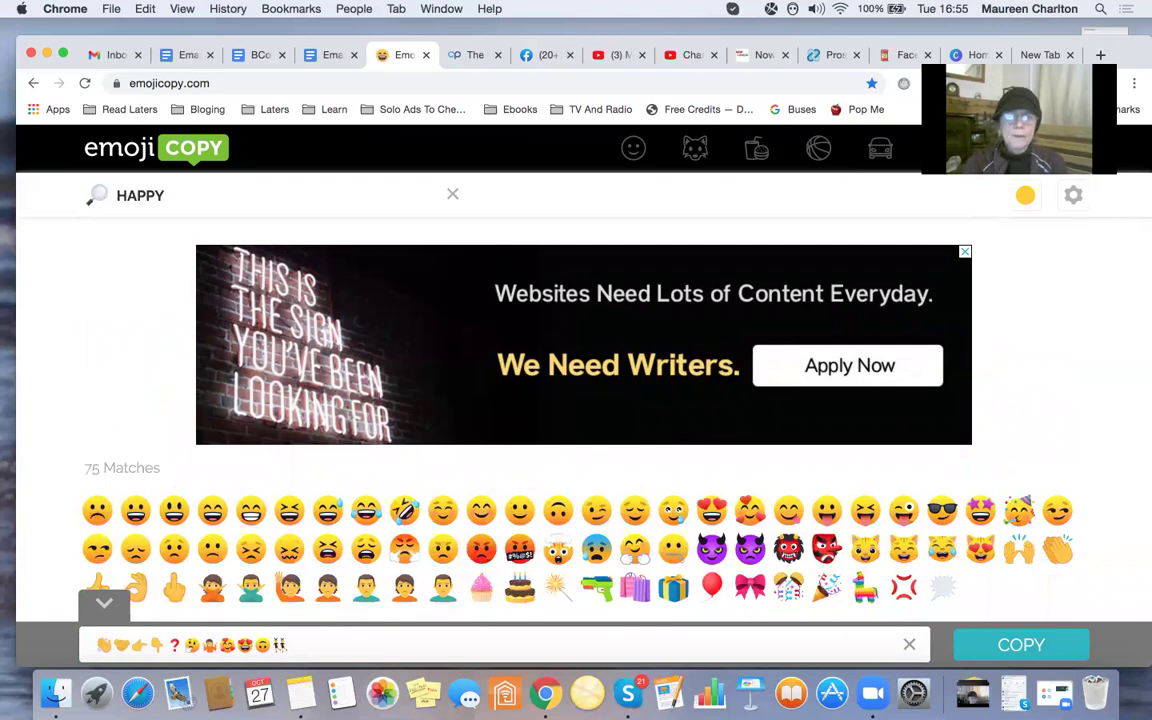
{"action": "scroll", "coordinate": [735, 375], "scroll_direction": "down", "scroll_amount": 3}
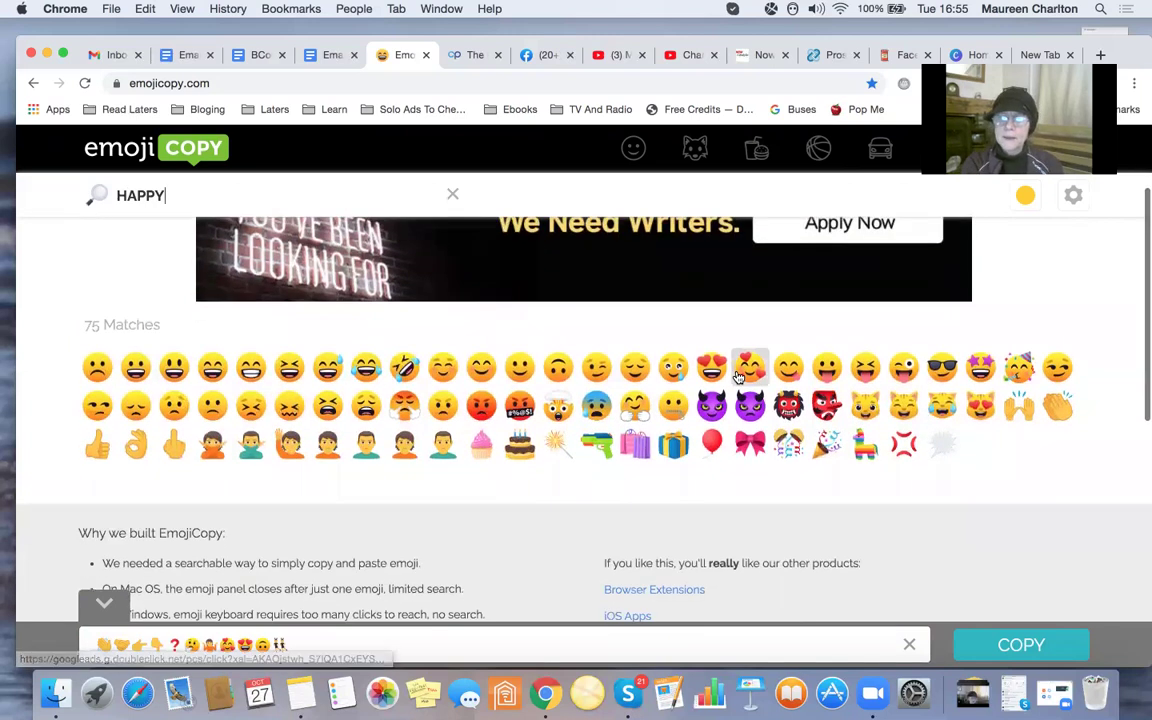
Add the purple devil, ogre and red goblin emoji, then select them in the copy bar.
{"action": "left_click", "coordinate": [711, 405]}
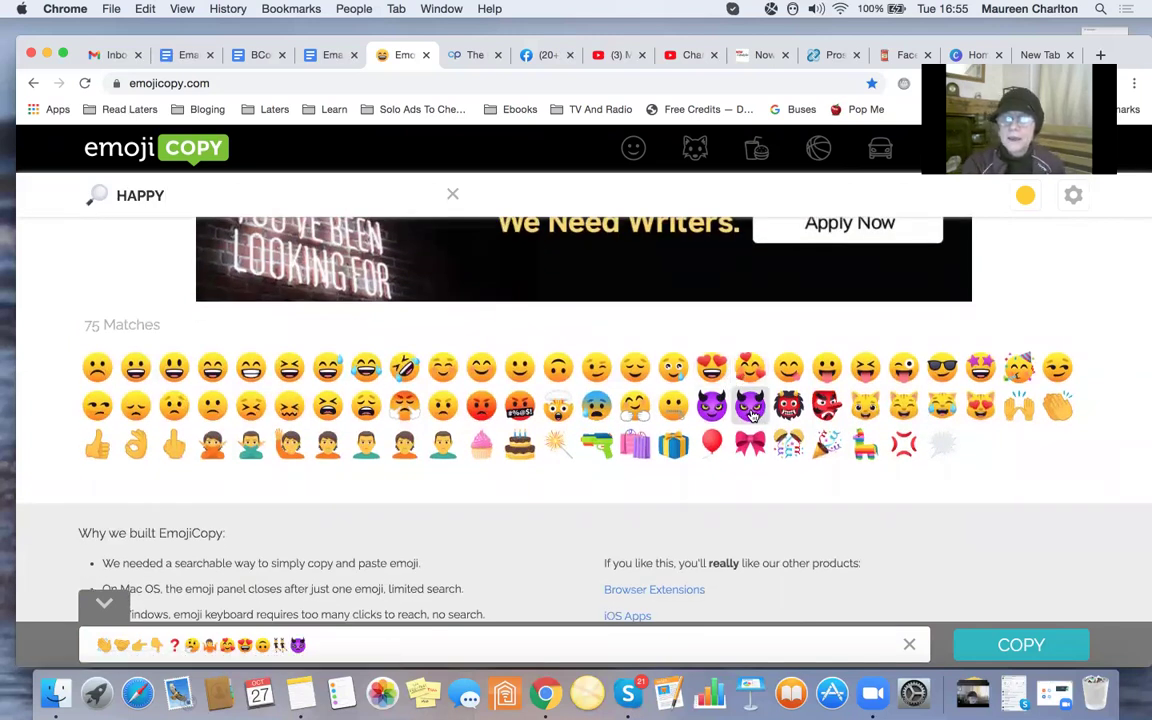
{"action": "left_click", "coordinate": [789, 405]}
{"action": "left_click", "coordinate": [826, 405]}
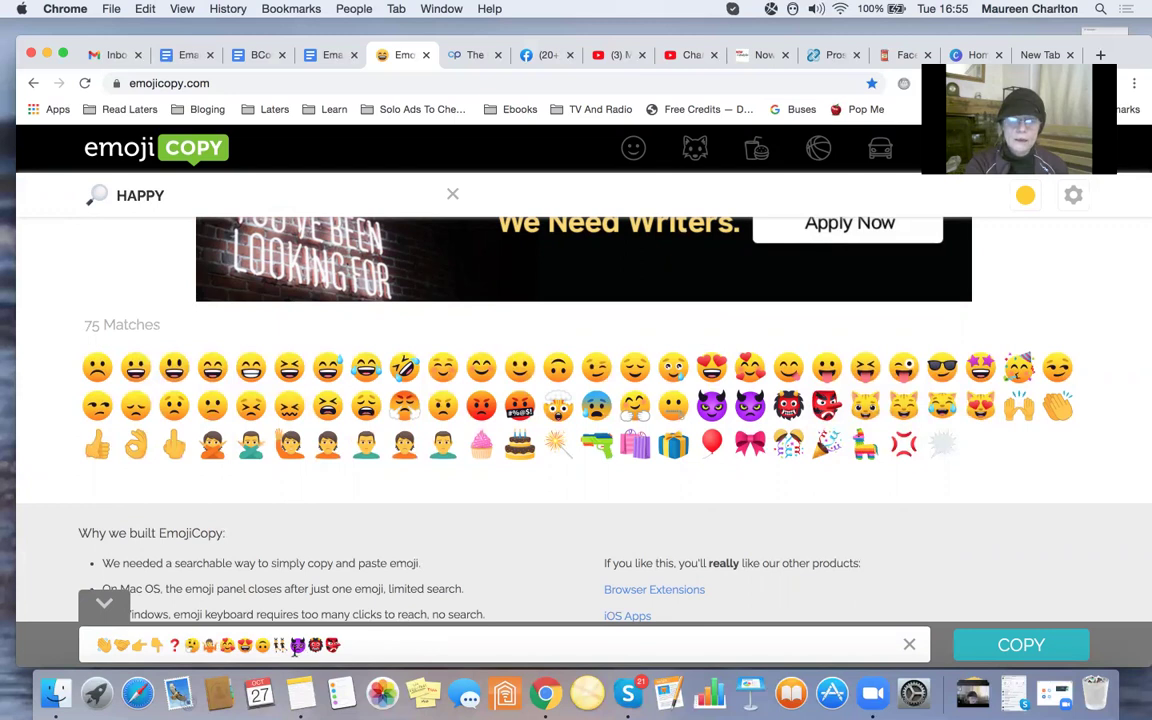
{"action": "left_click_drag", "start_coordinate": [289, 645], "coordinate": [400, 648]}
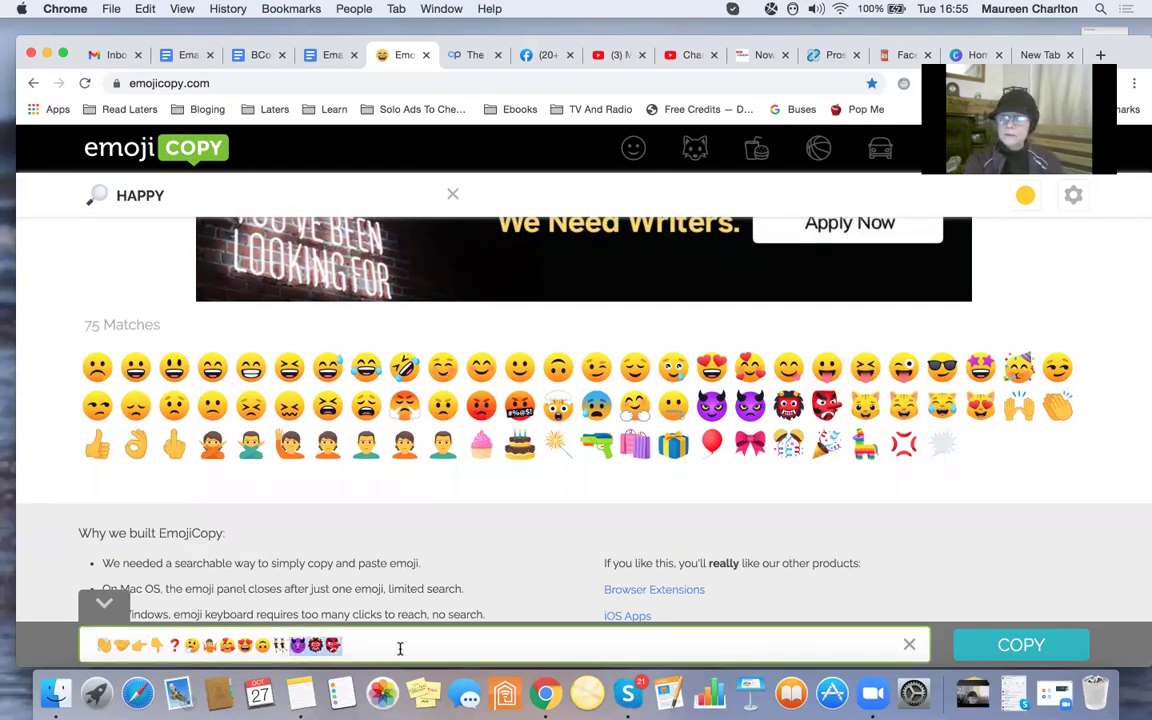
{"action": "right_click", "coordinate": [400, 650]}
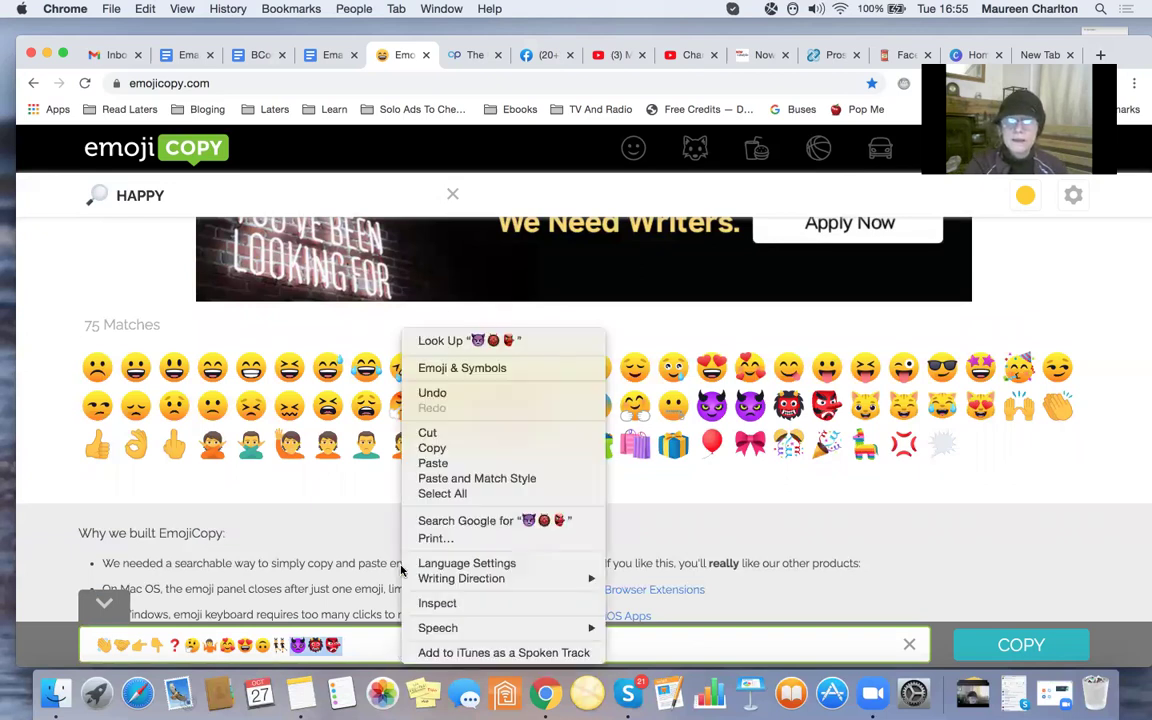
{"action": "left_click", "coordinate": [766, 632]}
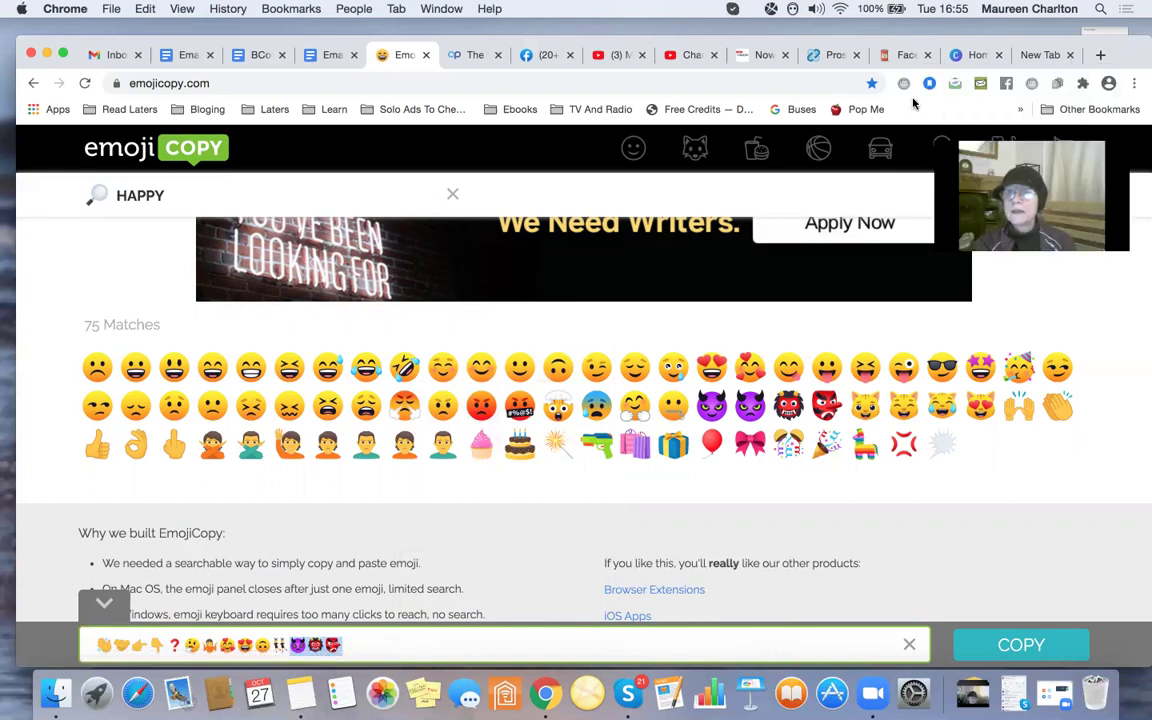
From the Canva home page, search design types for 'facebook' and create a Facebook Post.
{"action": "left_click", "coordinate": [971, 56]}
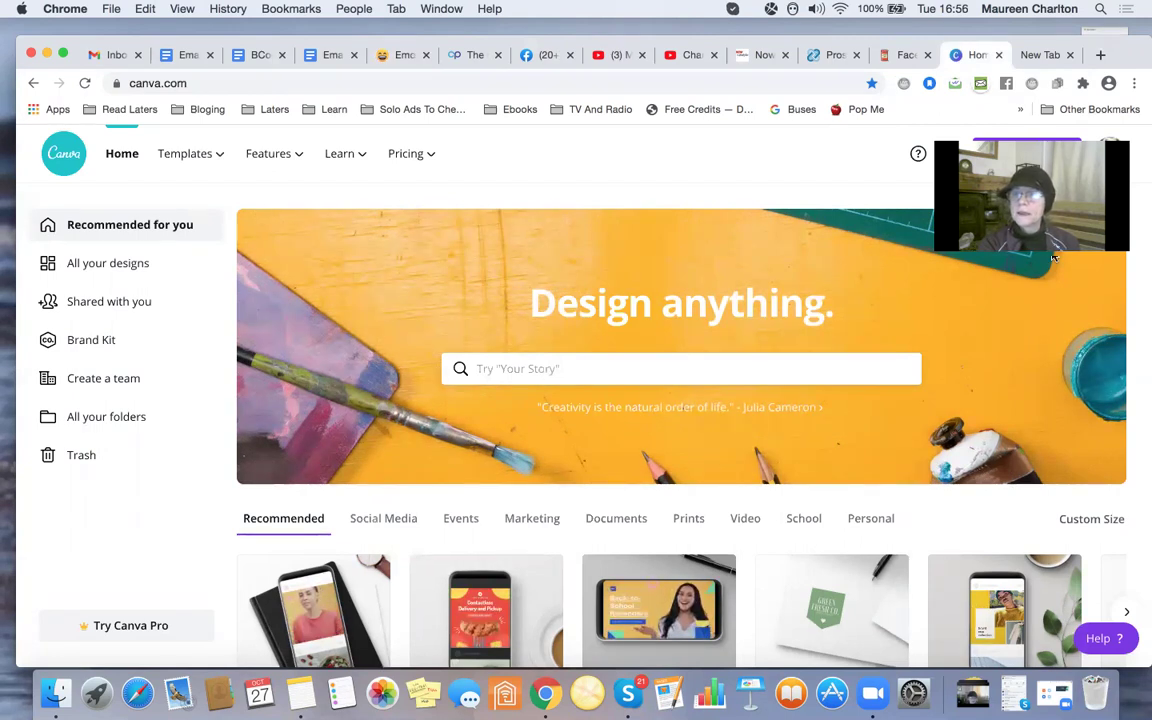
{"action": "left_click", "coordinate": [1009, 160]}
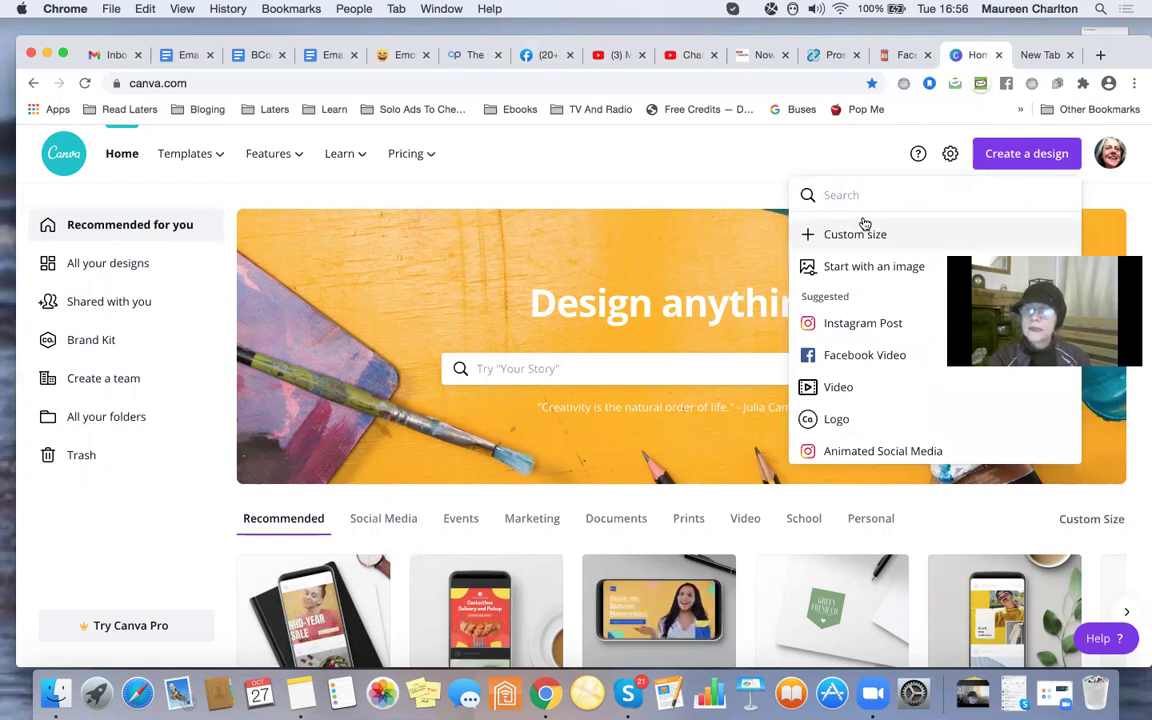
{"action": "type", "text": "facep"}
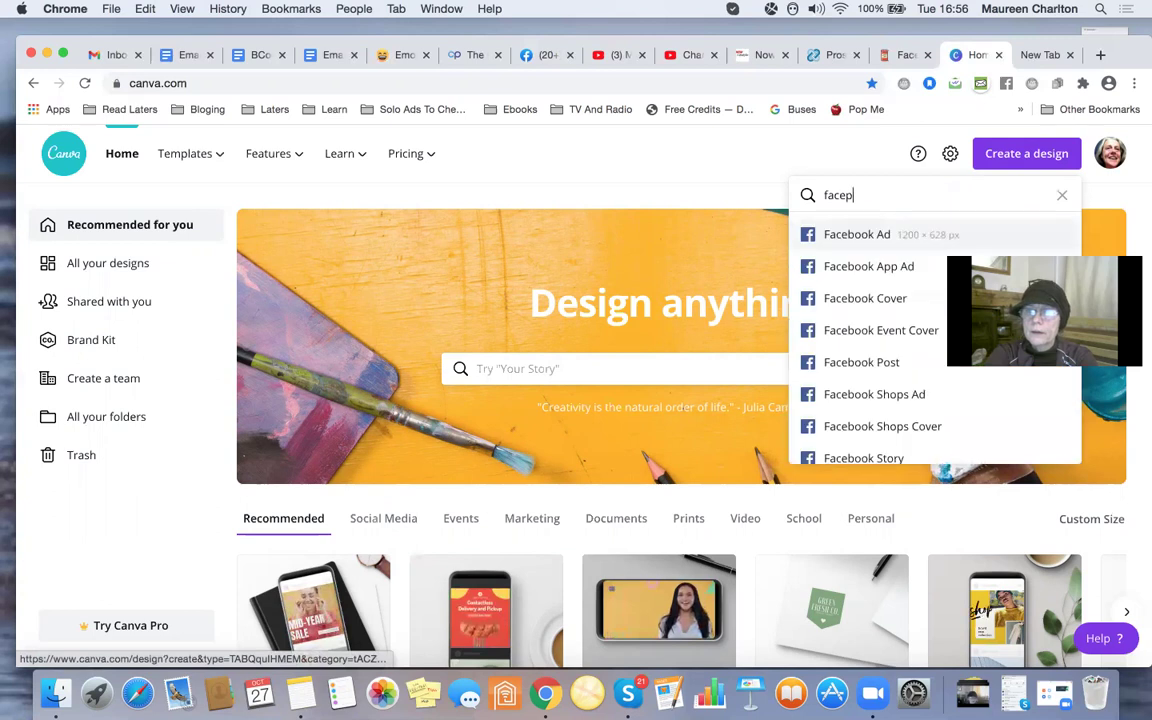
{"action": "key", "text": "BackSpace"}
{"action": "type", "text": "book"}
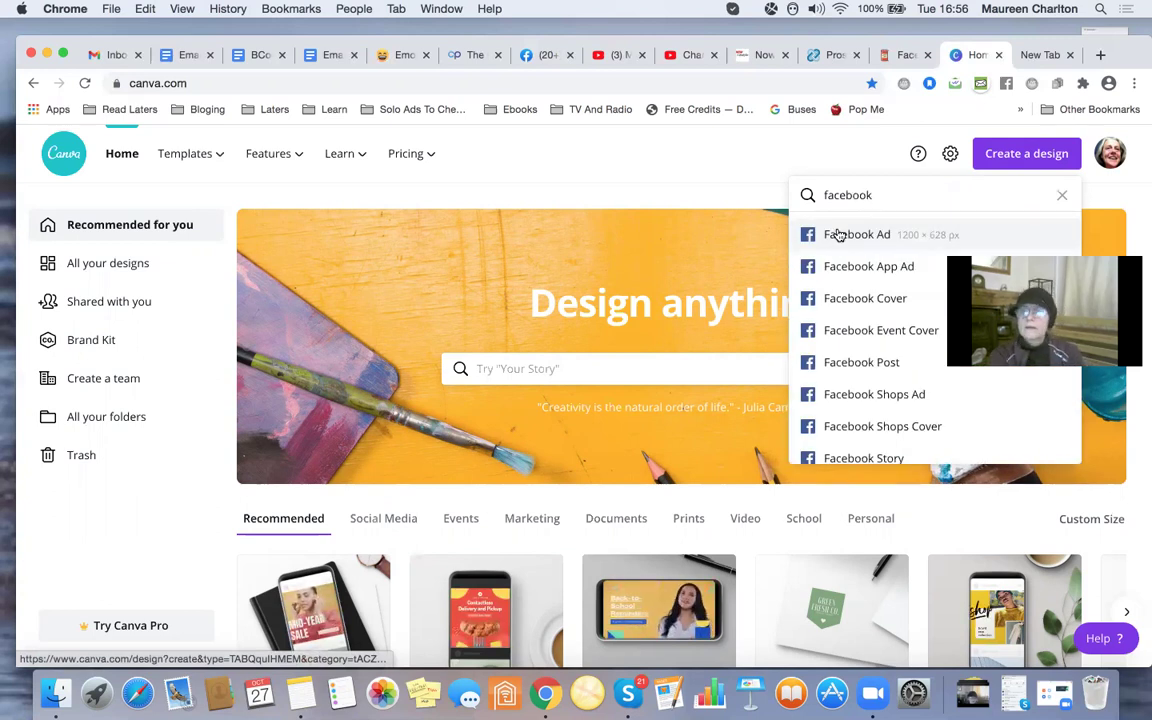
{"action": "scroll", "coordinate": [843, 263], "scroll_direction": "down", "scroll_amount": 1}
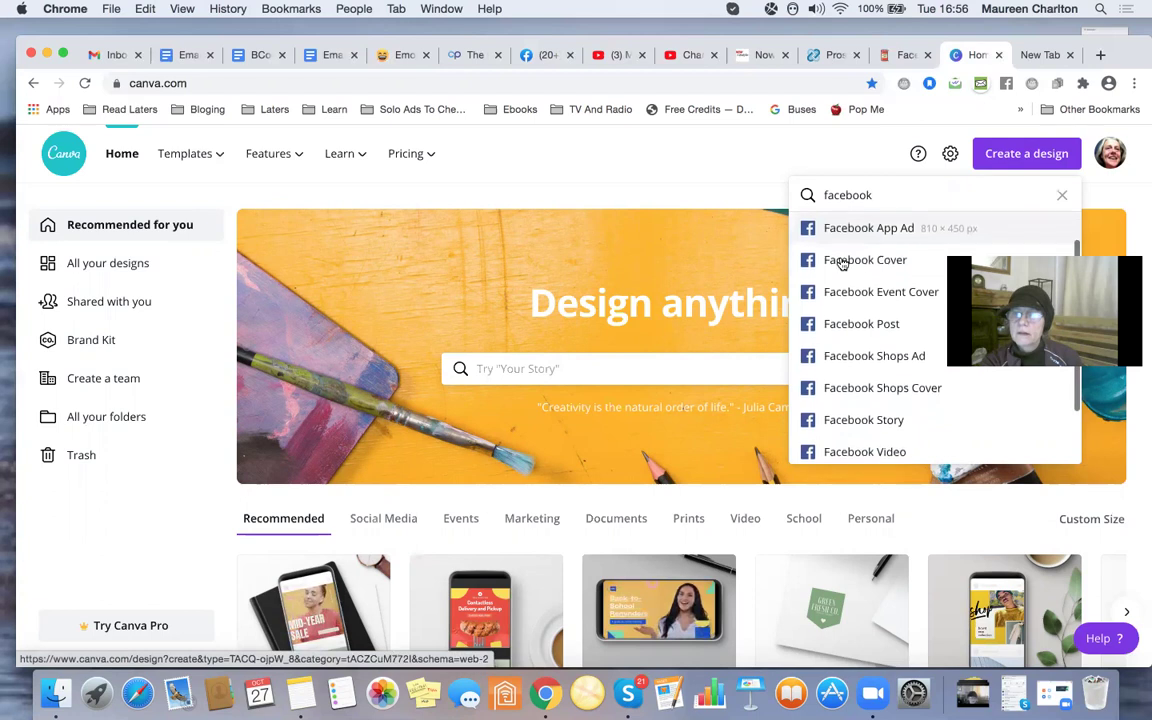
{"action": "left_click", "coordinate": [853, 325]}
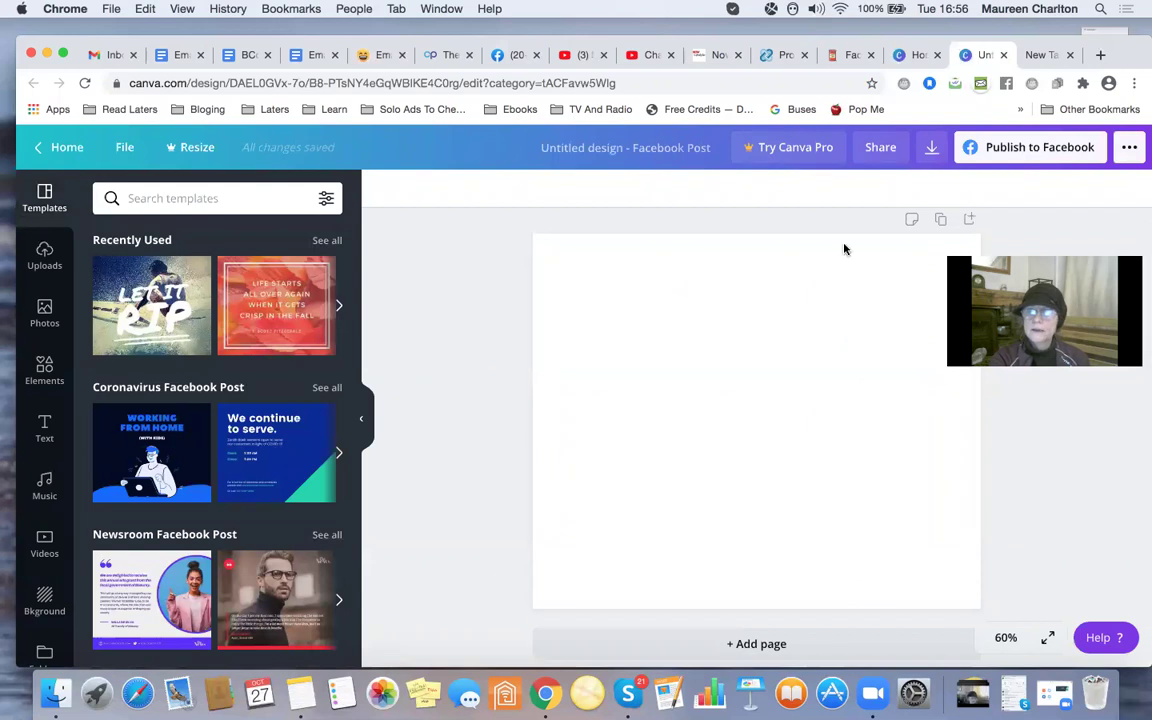
In the new tab, Google search for 'friday halloween'.
{"action": "left_click", "coordinate": [1049, 57]}
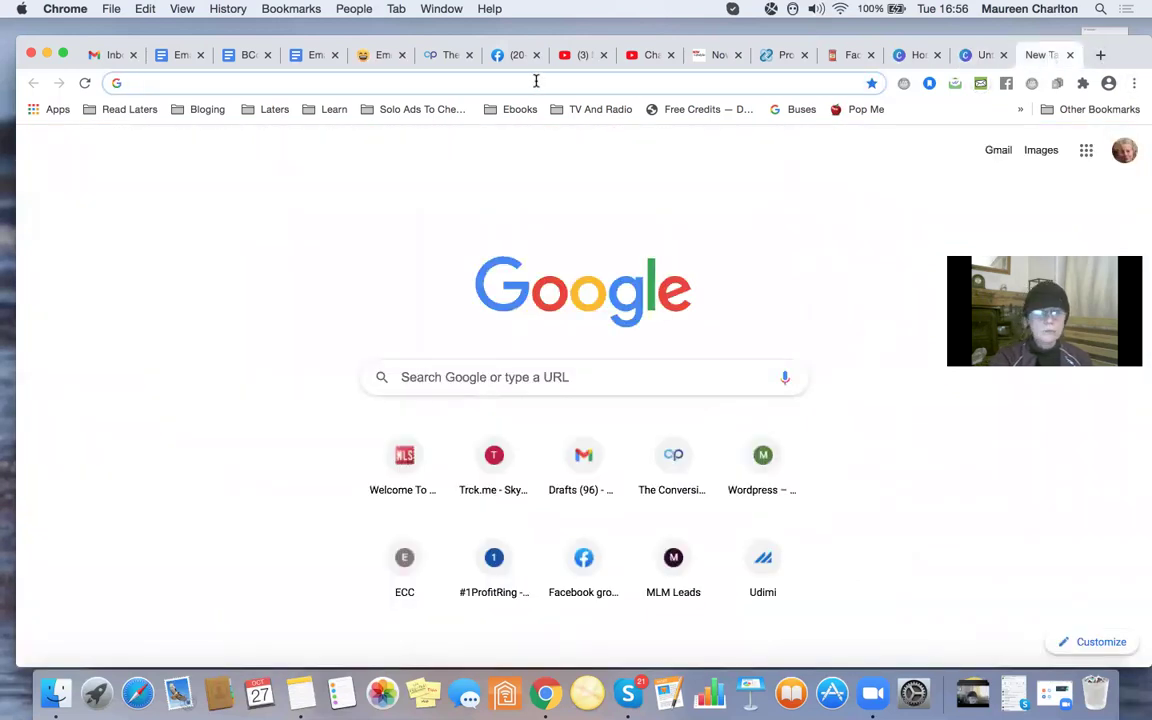
{"action": "left_click", "coordinate": [586, 377]}
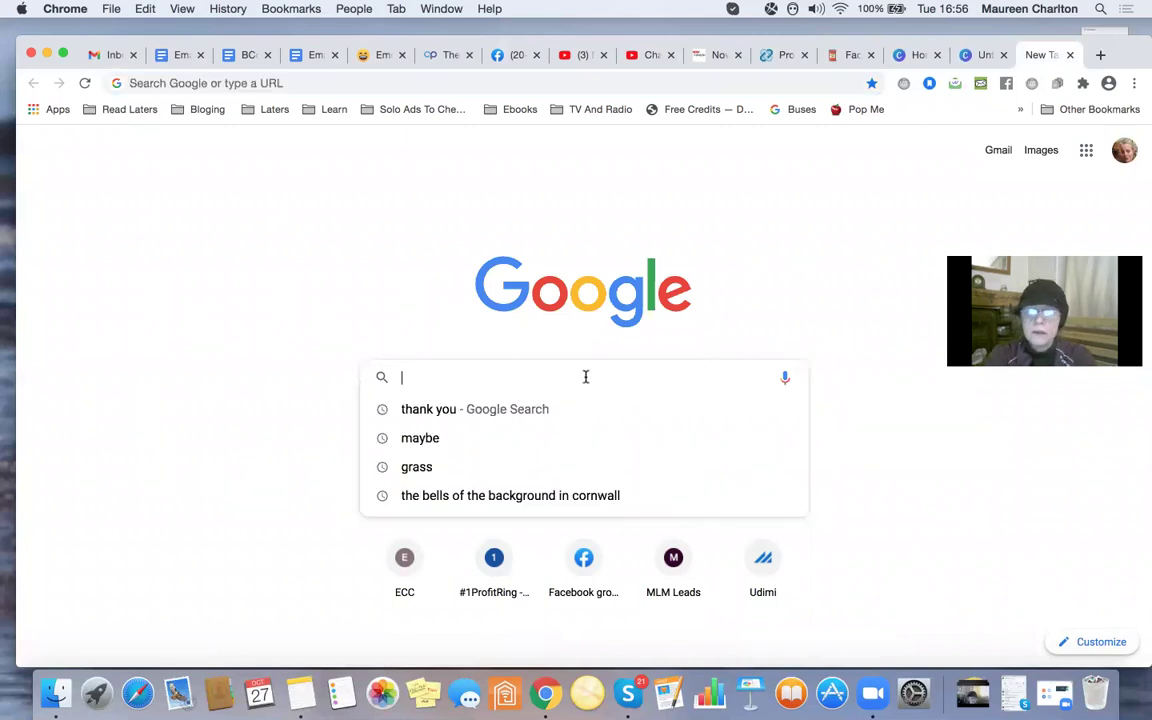
{"action": "type", "text": "friday"}
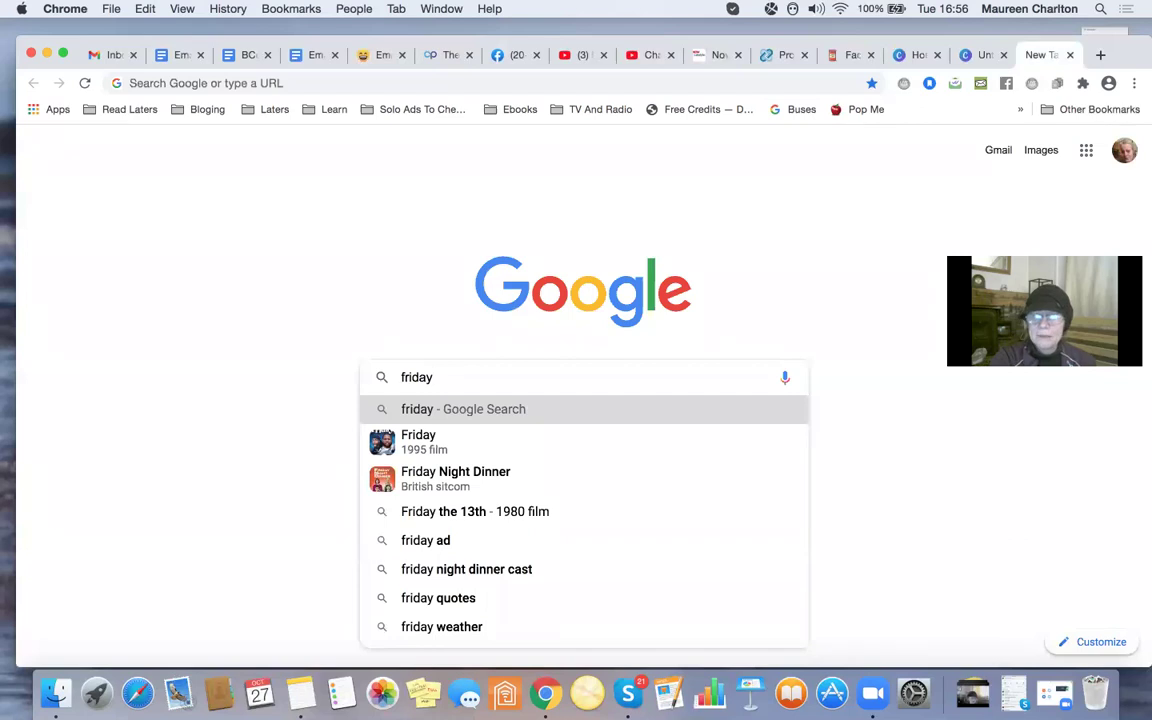
{"action": "type", "text": " hall"}
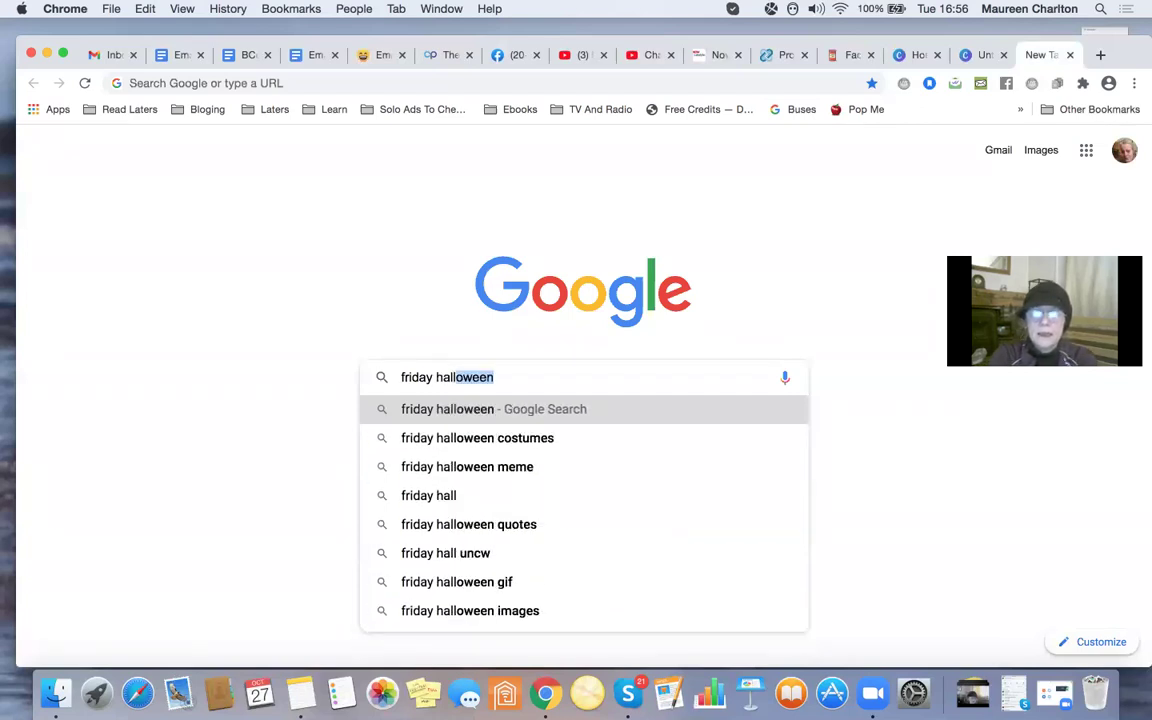
{"action": "key", "text": "Return"}
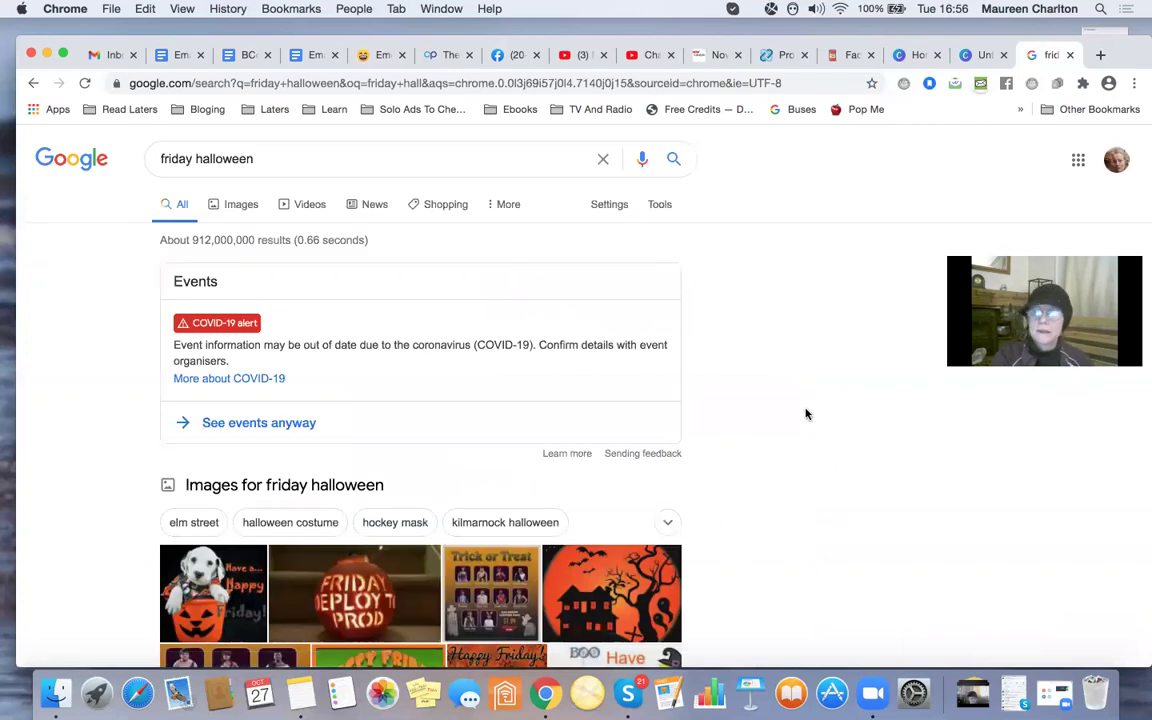
Show all image results and preview the dalmatian puppy in a pumpkin pail.
{"action": "scroll", "coordinate": [806, 413], "scroll_direction": "down", "scroll_amount": 3}
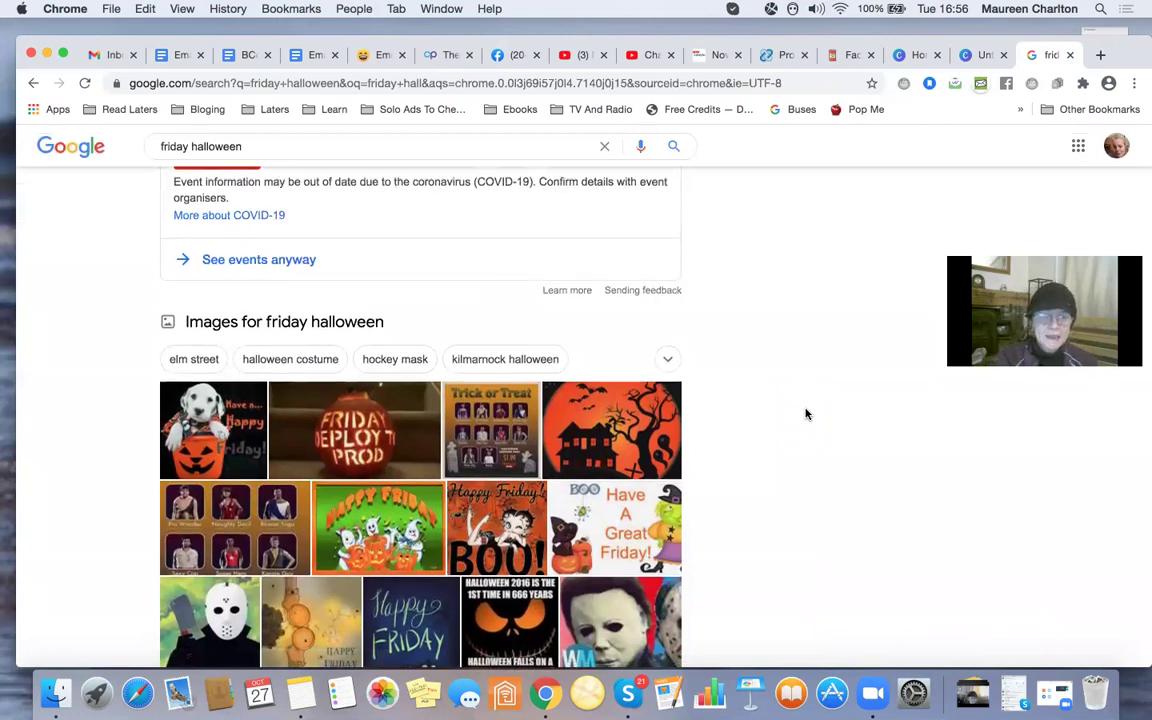
{"action": "scroll", "coordinate": [806, 413], "scroll_direction": "down", "scroll_amount": 2}
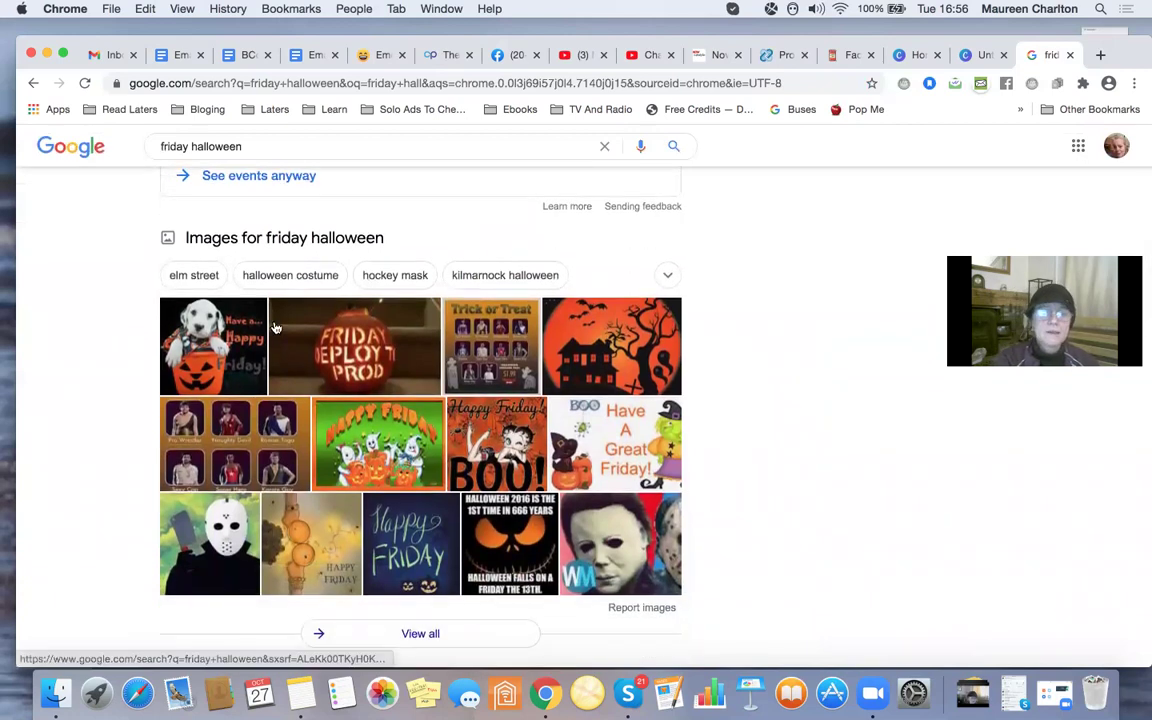
{"action": "left_click", "coordinate": [420, 632]}
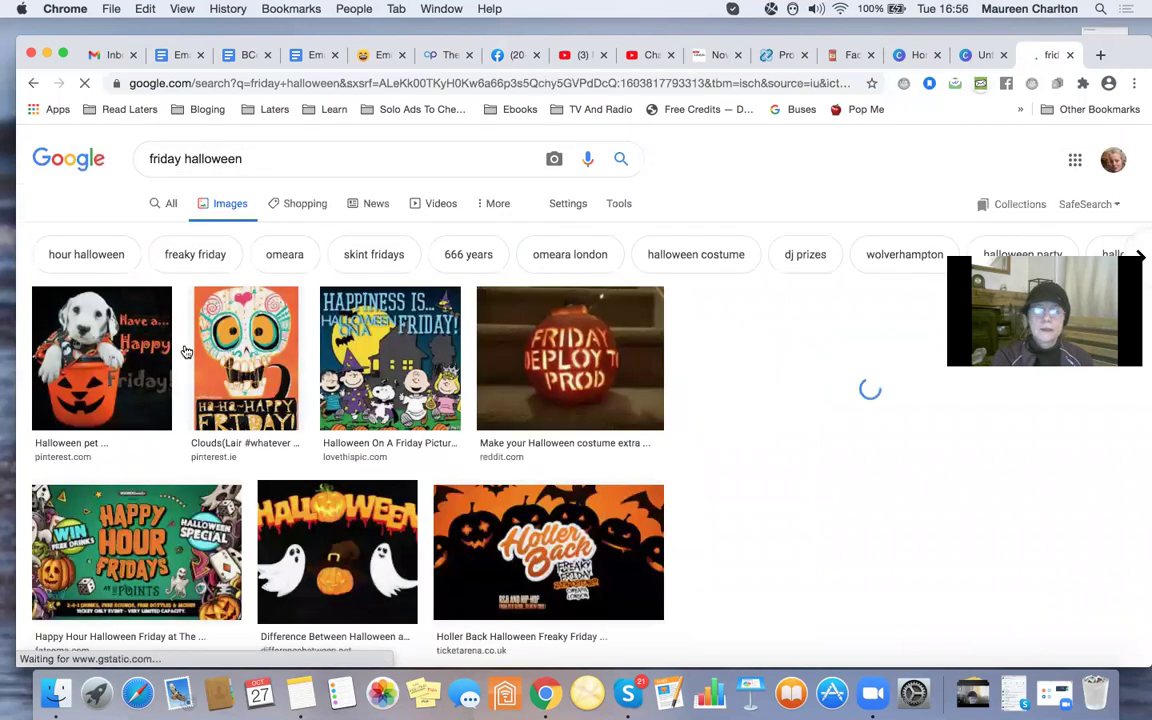
{"action": "left_click", "coordinate": [170, 350]}
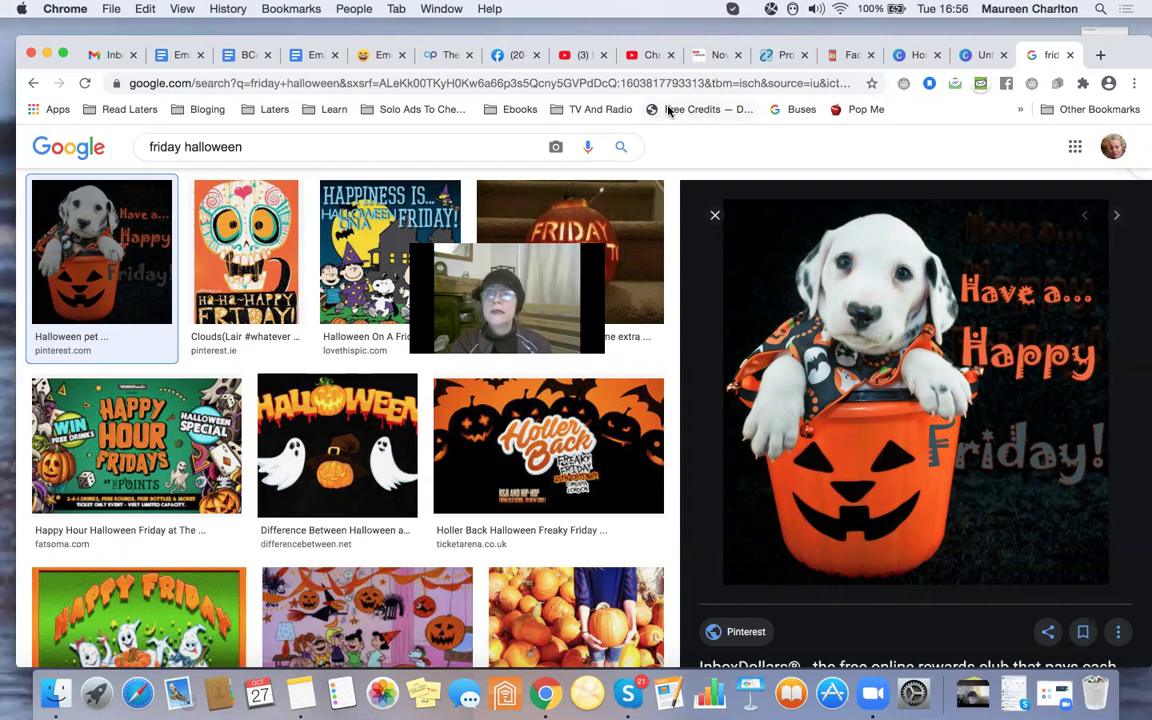
Capture the dalmatian Happy Friday picture with Jing.
{"action": "left_click", "coordinate": [767, 10]}
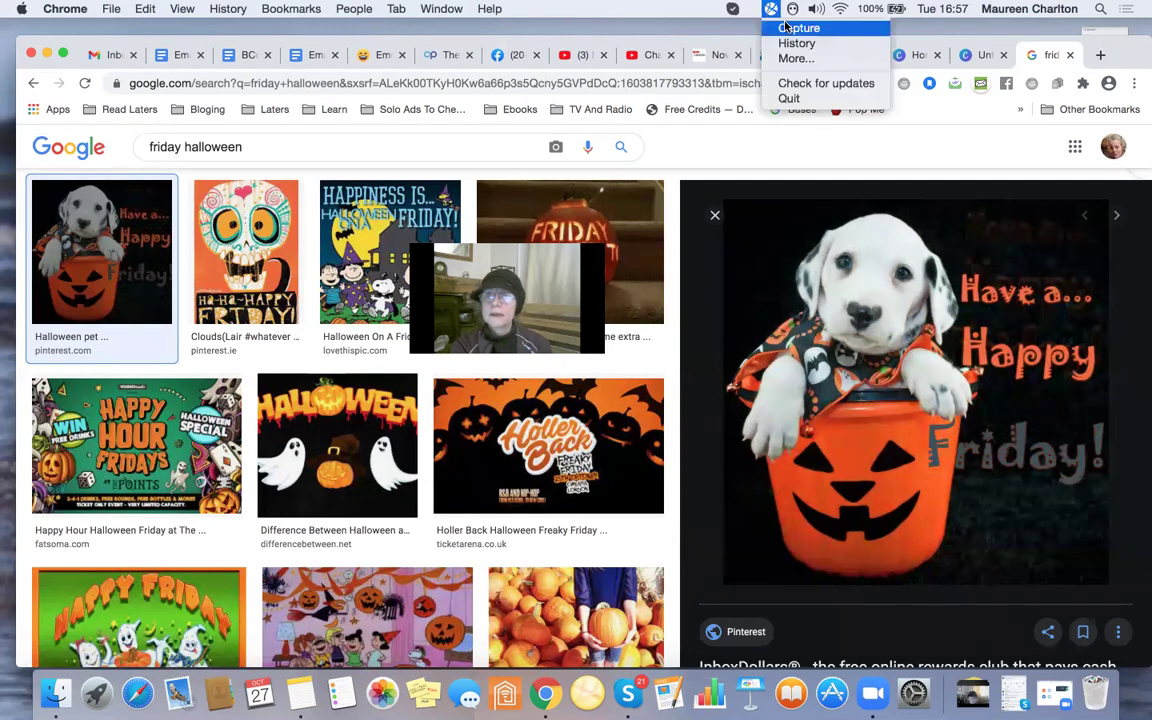
{"action": "left_click", "coordinate": [797, 31]}
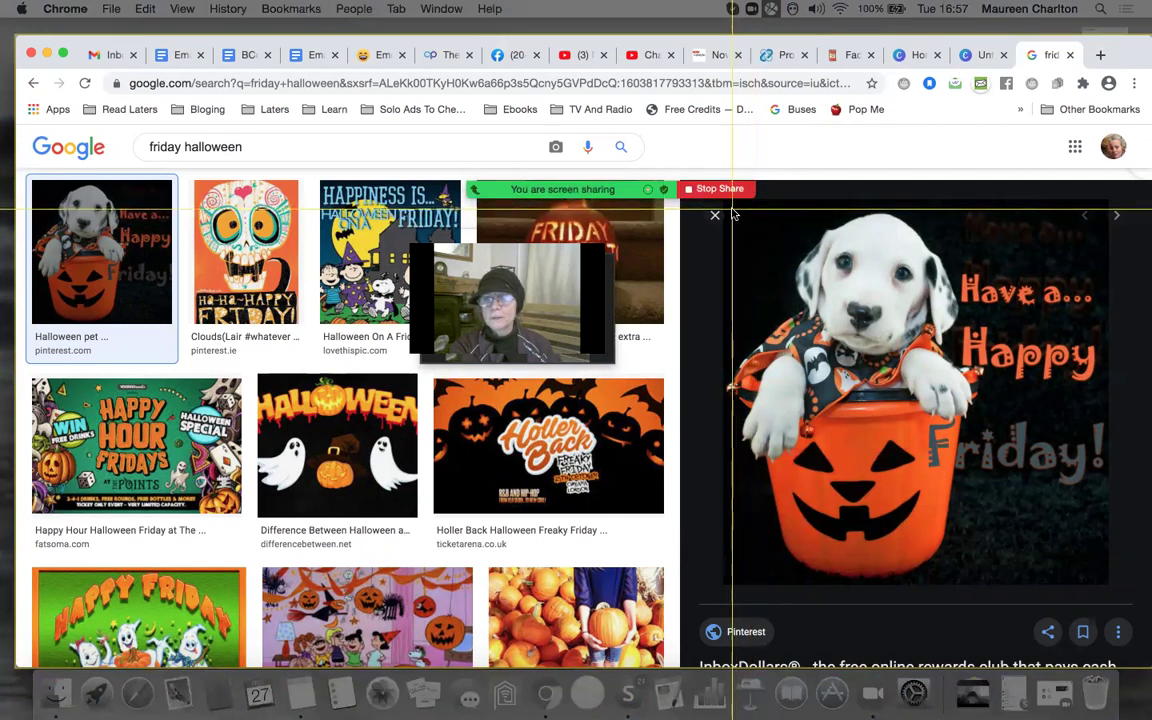
{"action": "left_click_drag", "start_coordinate": [735, 208], "coordinate": [1110, 590]}
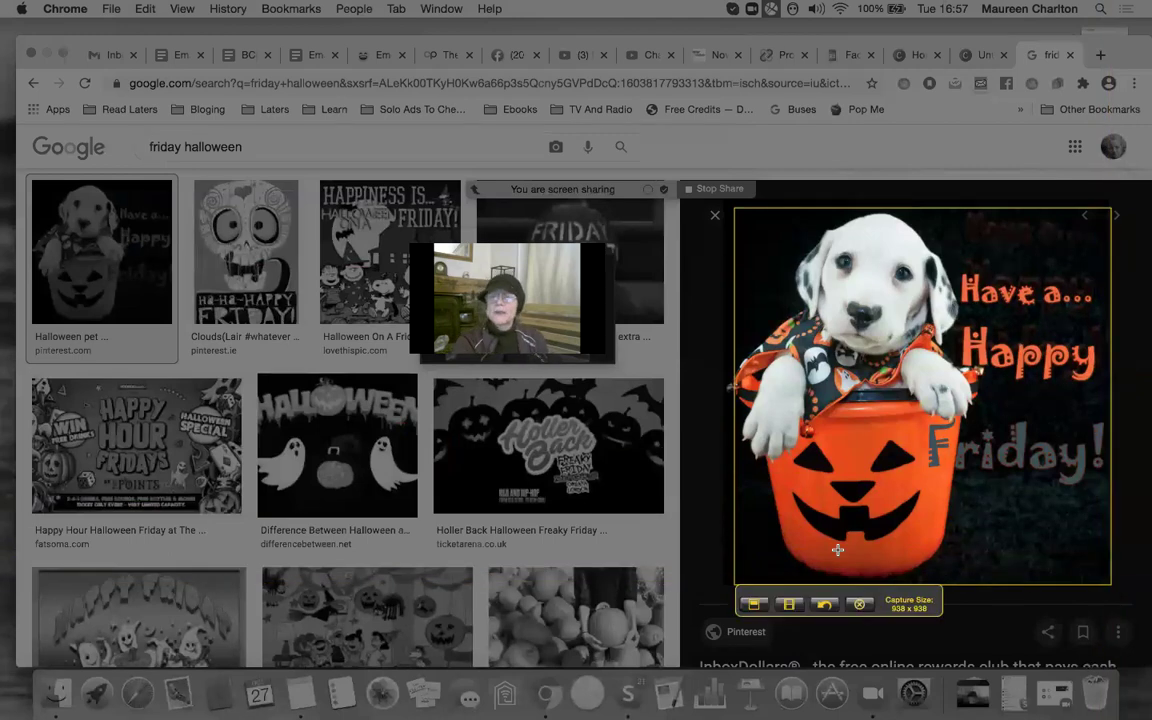
{"action": "left_click", "coordinate": [753, 600]}
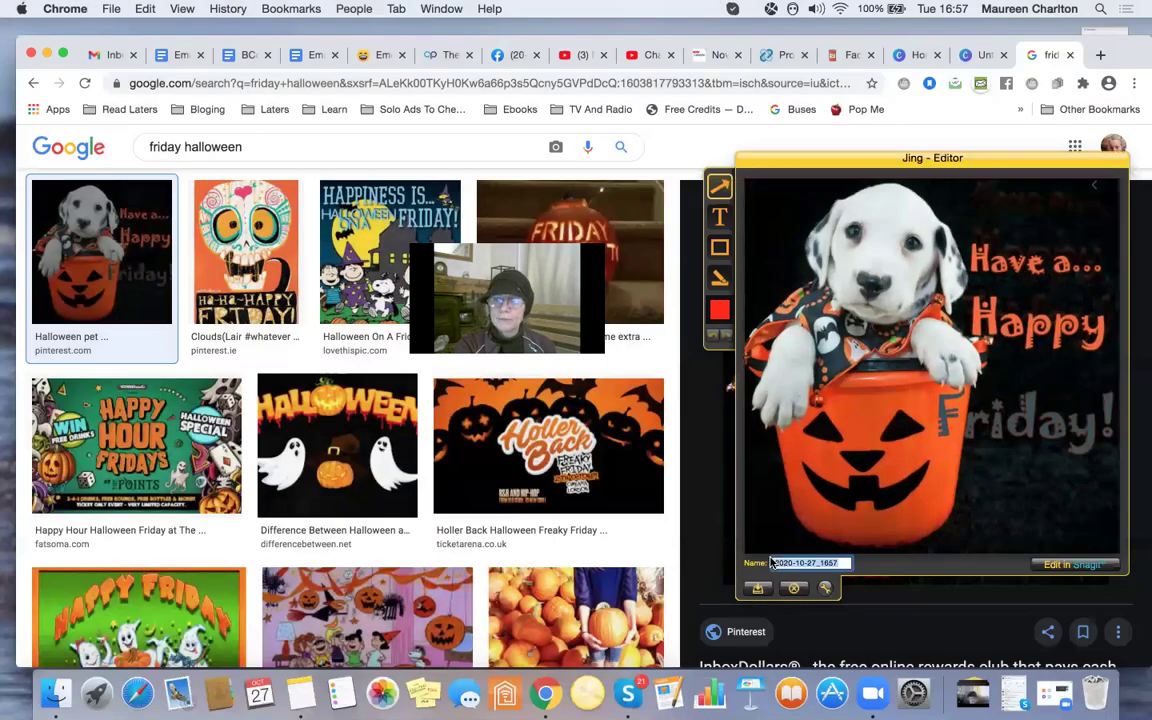
Save the capture to Documents as imageFridayHalloween2020-10-27_1657 and close the search tab.
{"action": "left_click", "coordinate": [774, 563]}
{"action": "type", "text": "image"}
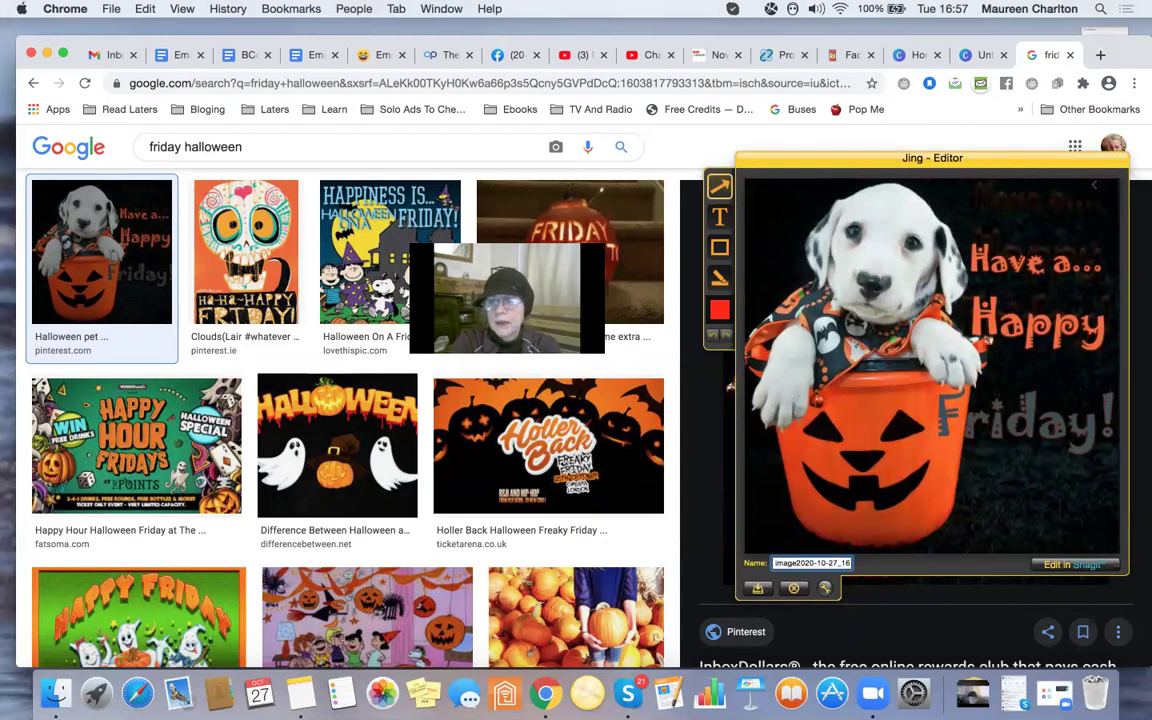
{"action": "type", "text": "Friday"}
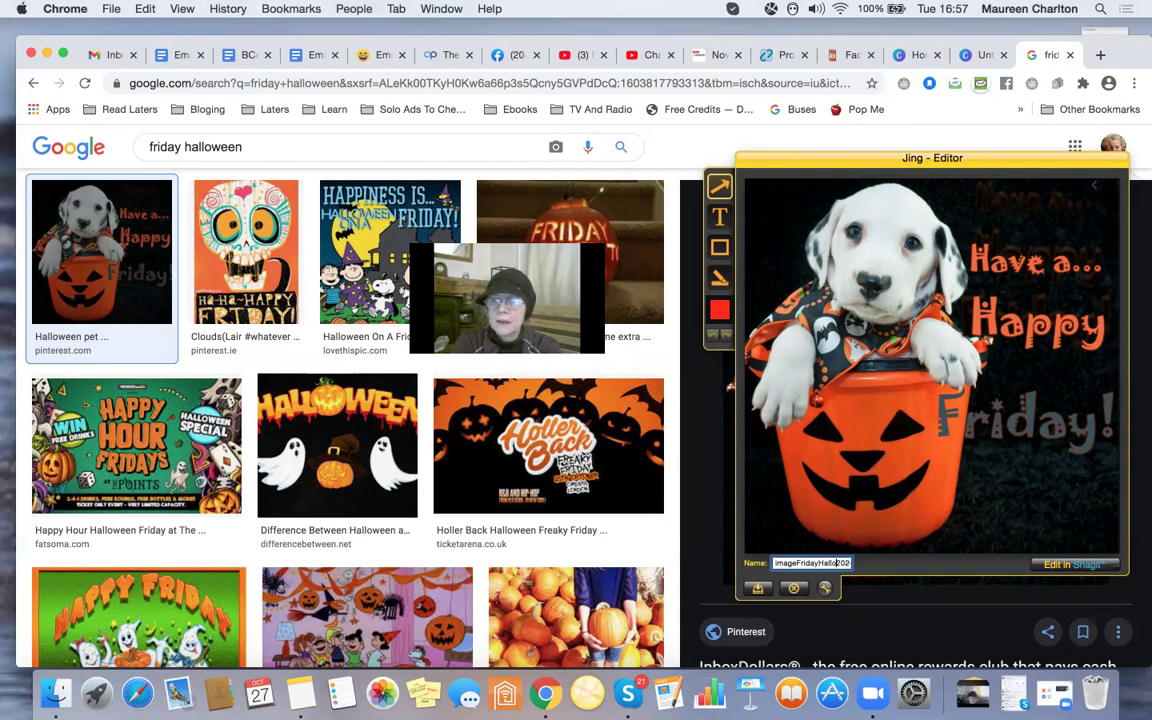
{"action": "type", "text": "Halloween2020-10-2"}
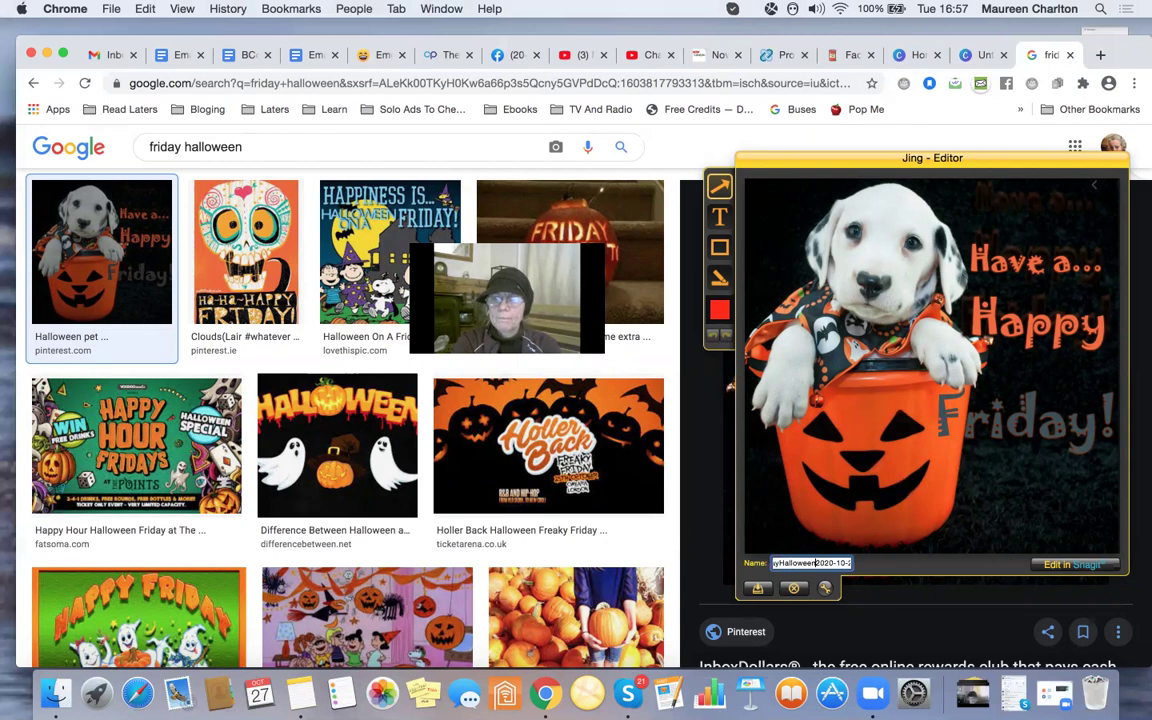
{"action": "left_click", "coordinate": [758, 589]}
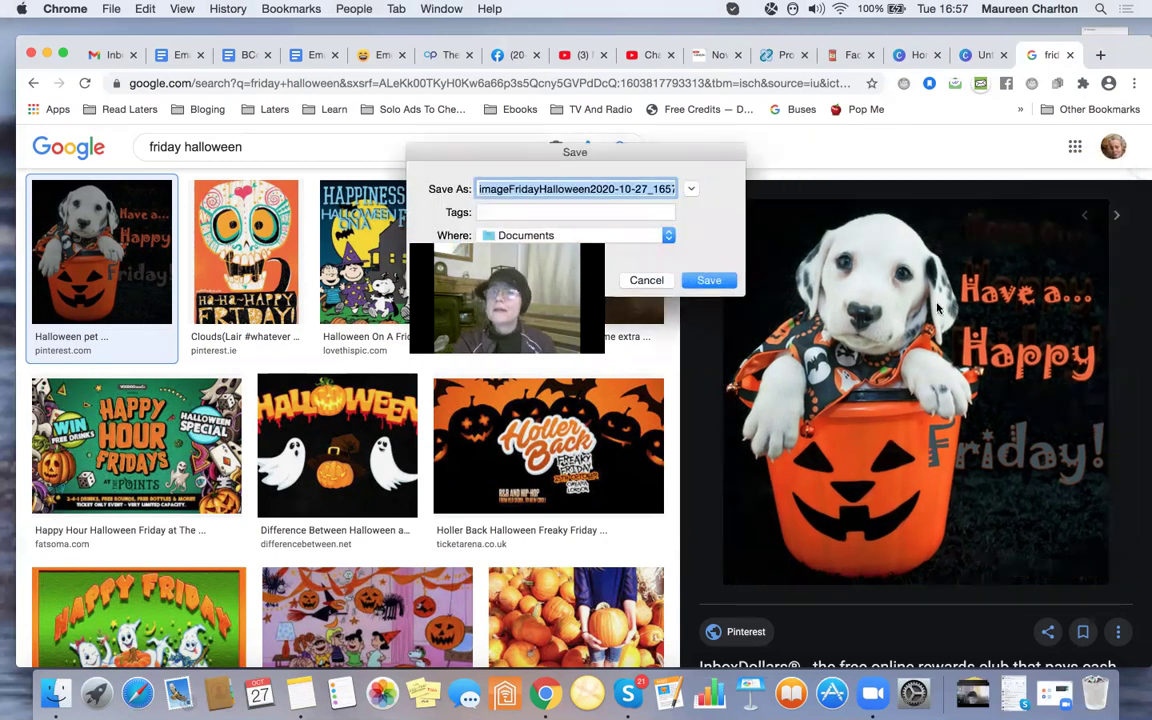
{"action": "left_click", "coordinate": [719, 285]}
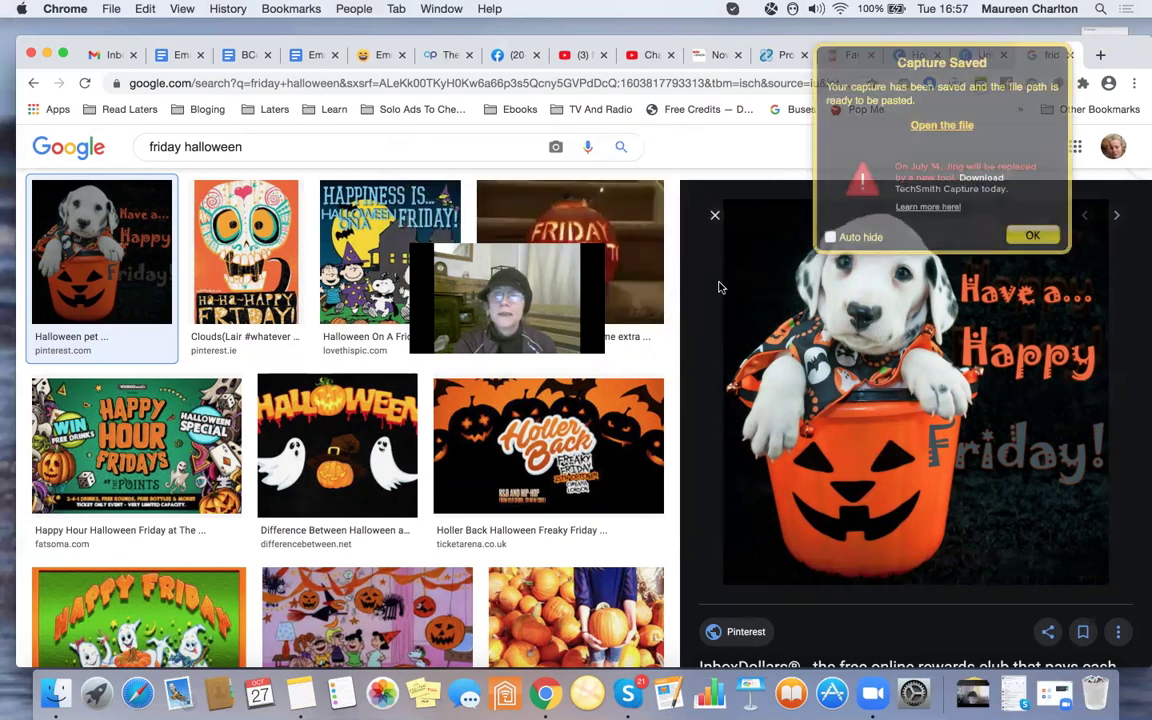
{"action": "left_click", "coordinate": [1015, 237]}
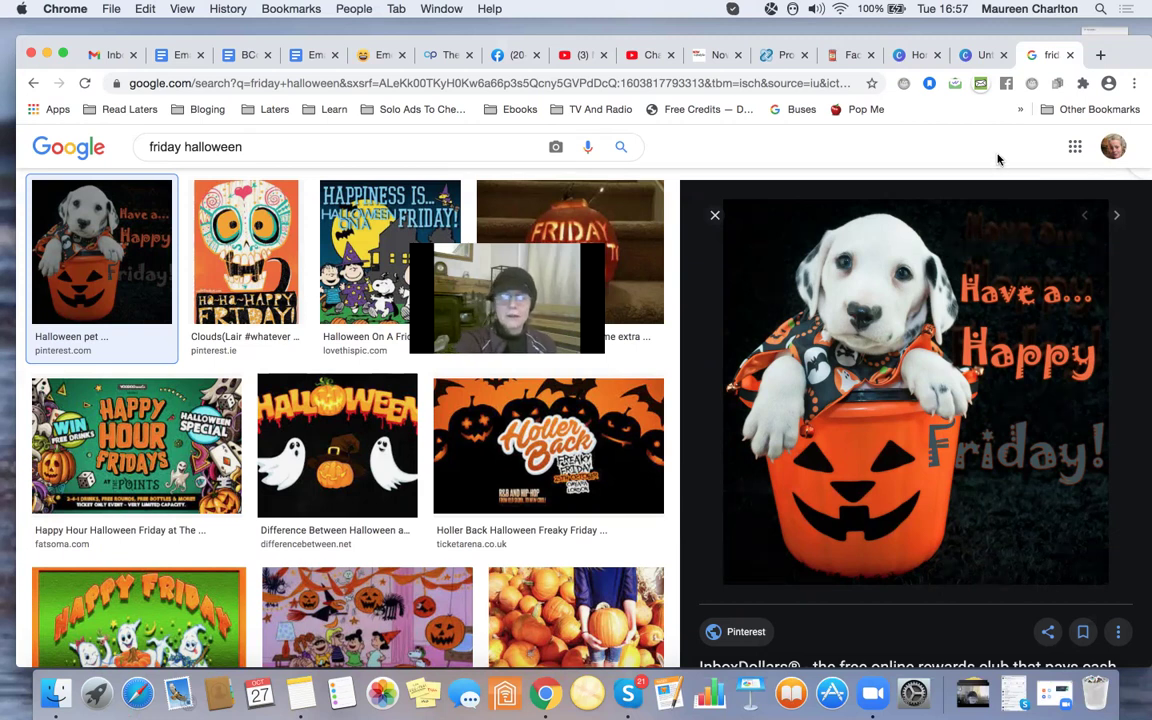
{"action": "key", "text": "super+w"}
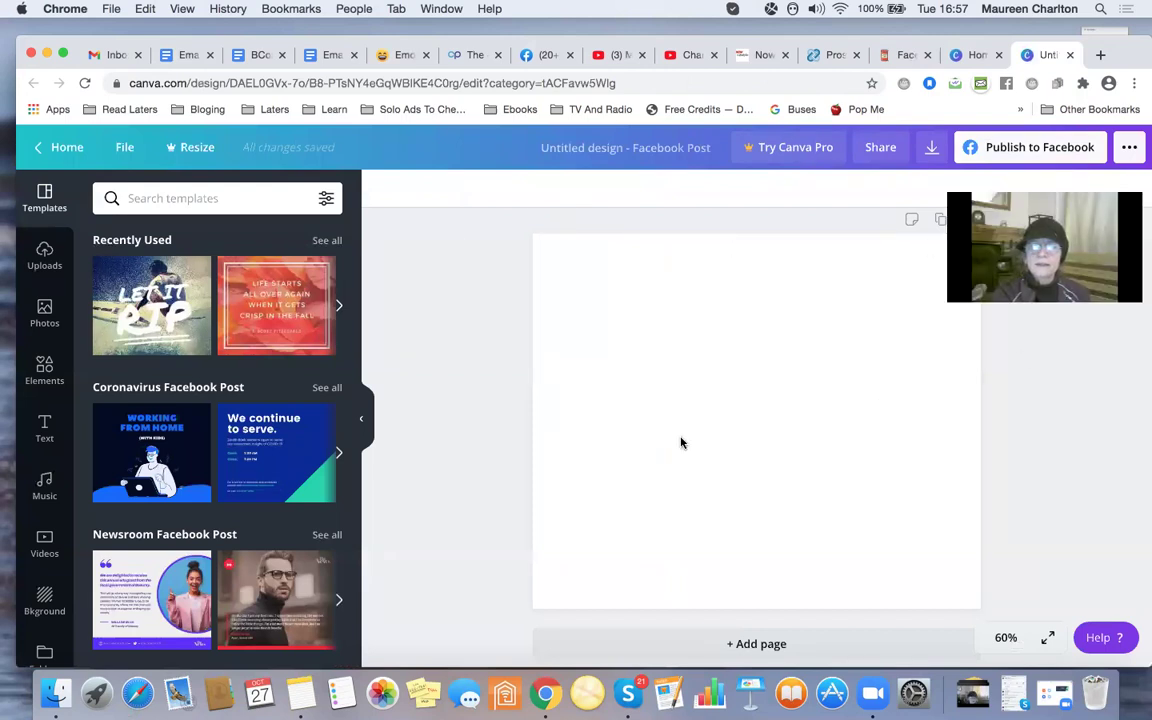
Upload imageFridayHalloween2020-10-27_1657.png from Documents into Canva's Uploads.
{"action": "left_click", "coordinate": [648, 399]}
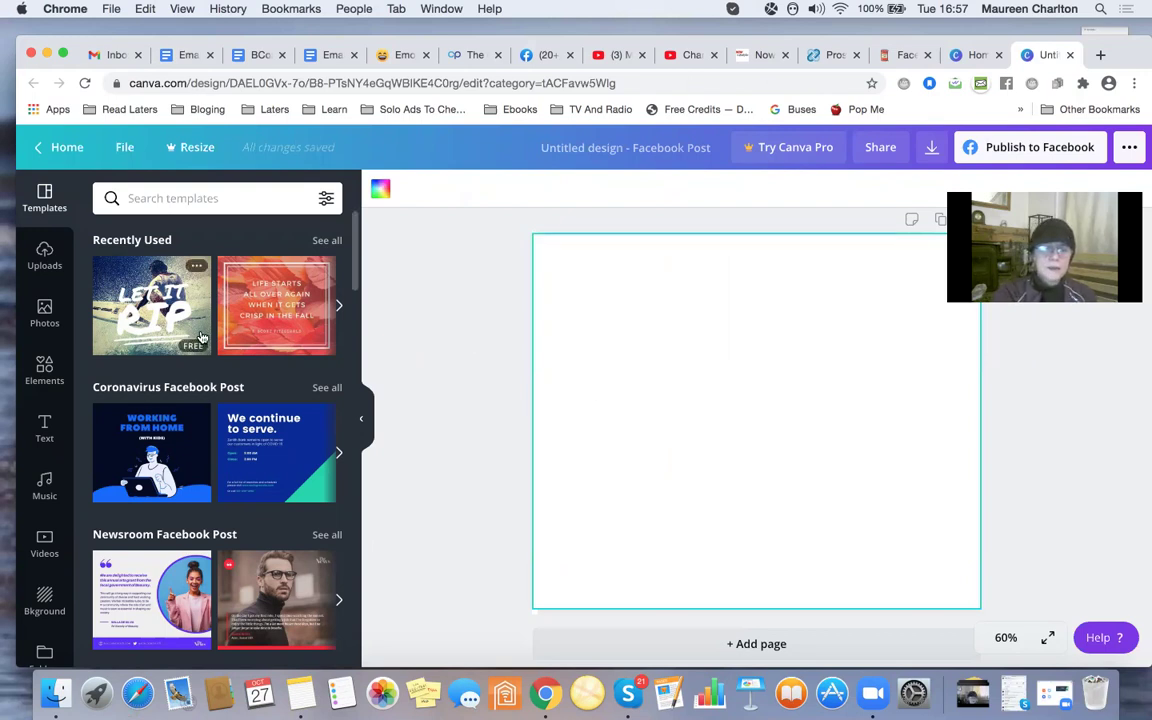
{"action": "left_click", "coordinate": [32, 265]}
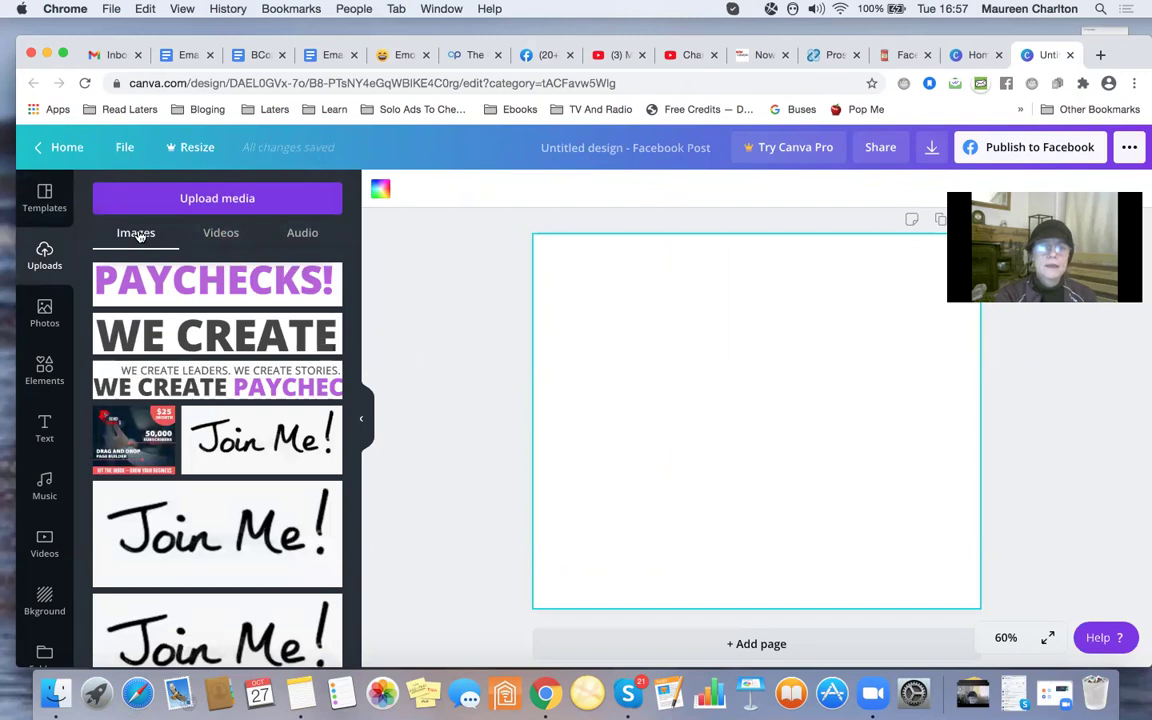
{"action": "left_click", "coordinate": [195, 198]}
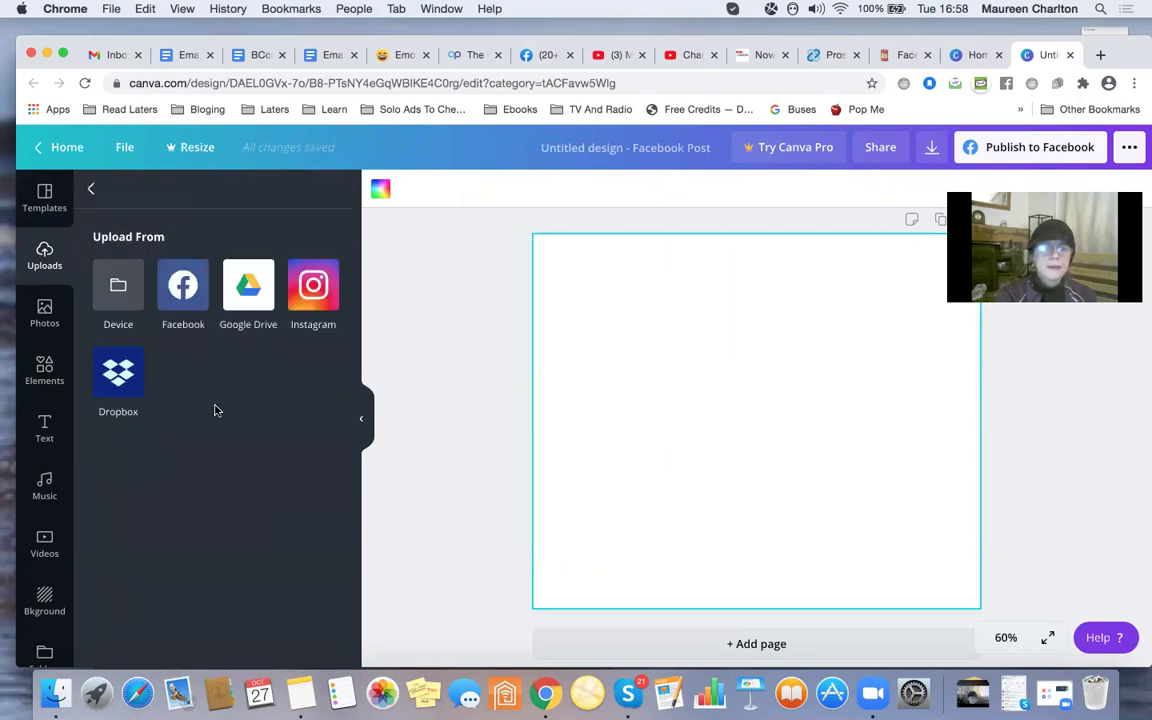
{"action": "left_click", "coordinate": [105, 284]}
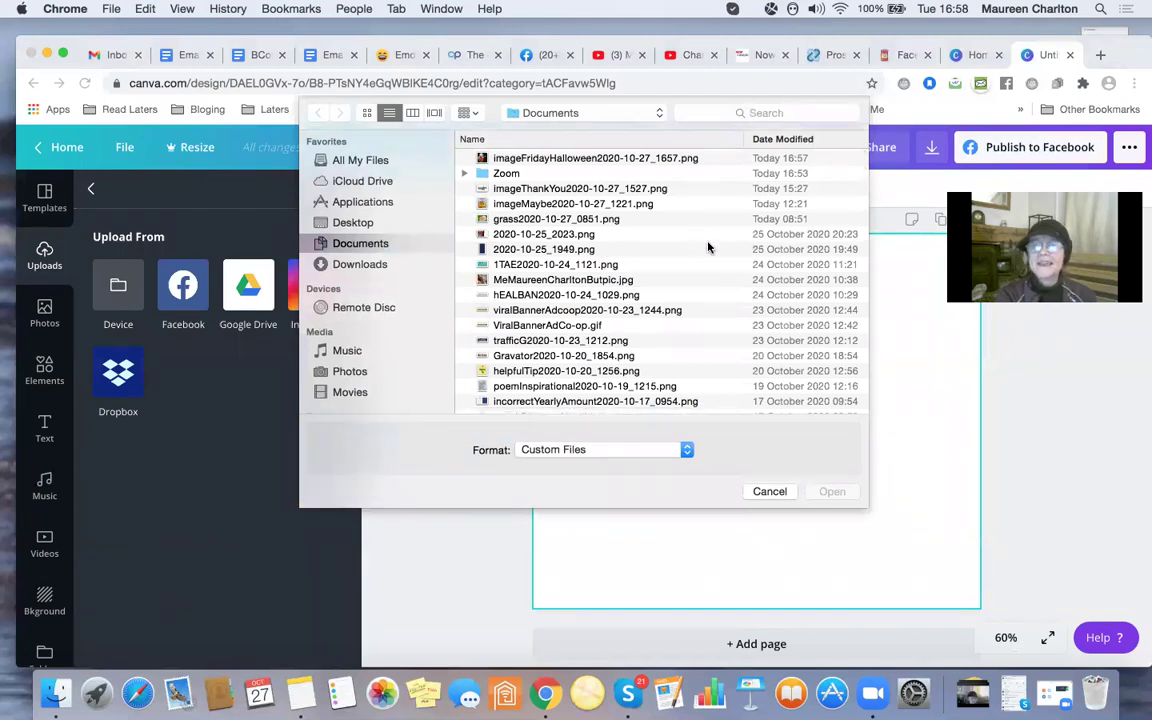
{"action": "left_click", "coordinate": [583, 160]}
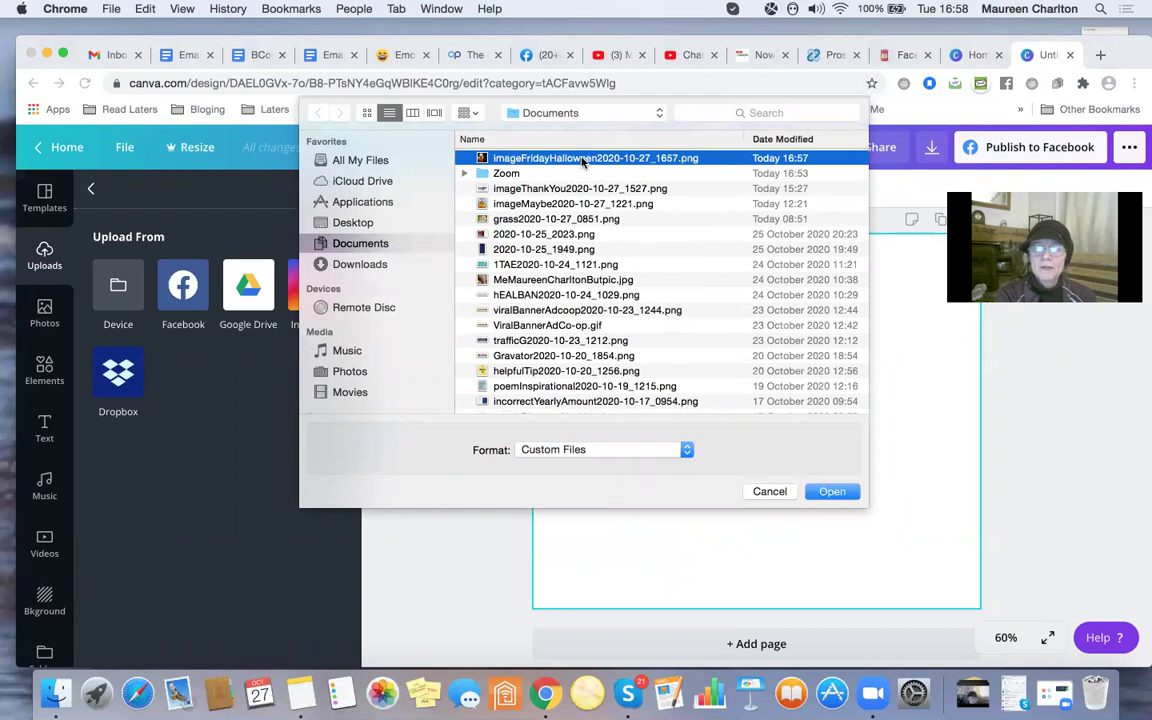
{"action": "left_click", "coordinate": [828, 496]}
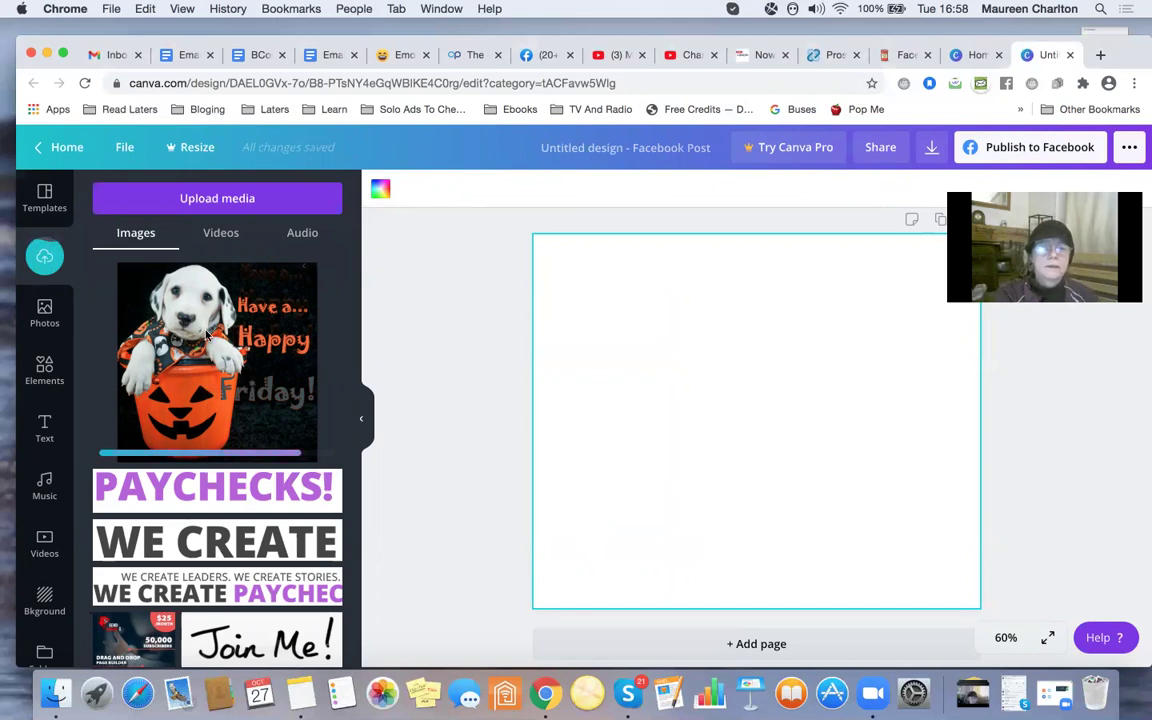
Place the uploaded dalmatian picture on the post, enlarge it and centre it near the top.
{"action": "left_click_drag", "start_coordinate": [212, 313], "coordinate": [759, 345]}
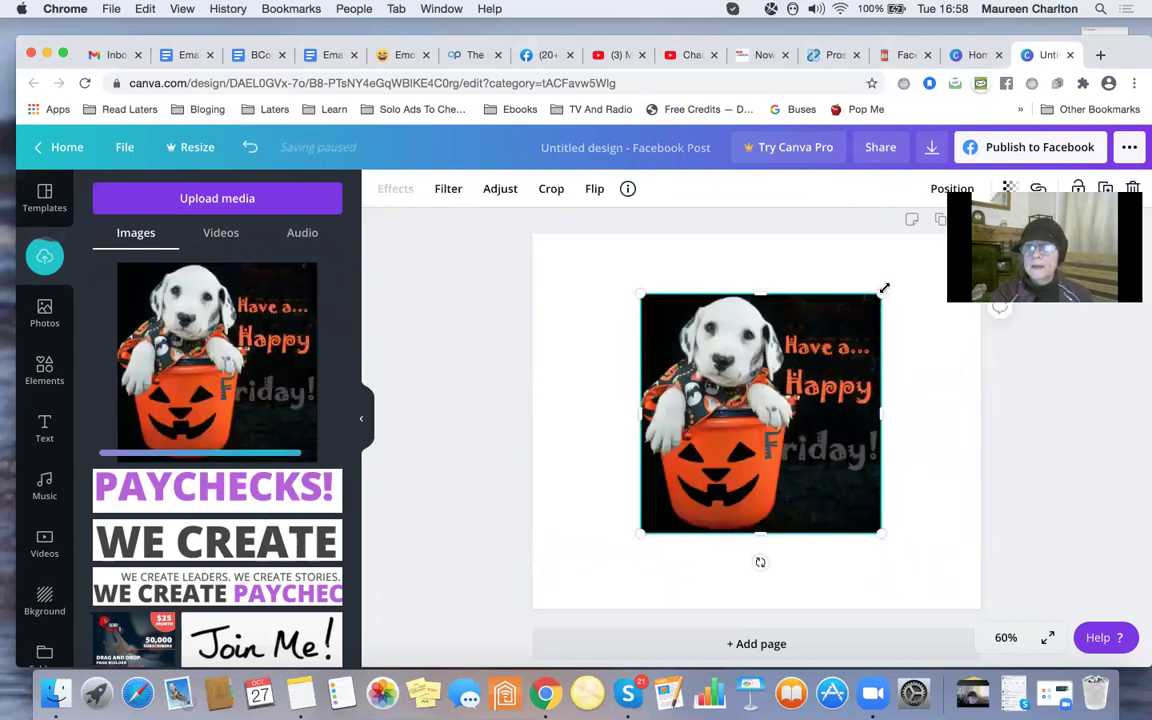
{"action": "left_click_drag", "start_coordinate": [884, 288], "coordinate": [941, 234]}
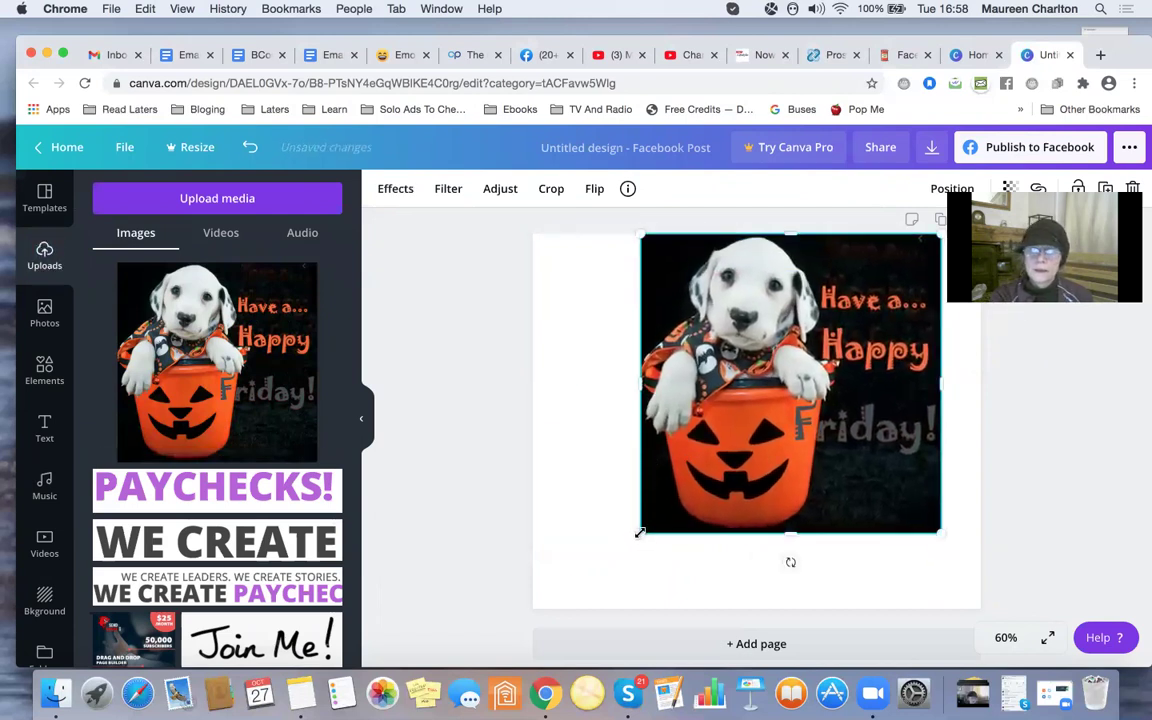
{"action": "left_click_drag", "start_coordinate": [640, 533], "coordinate": [636, 459]}
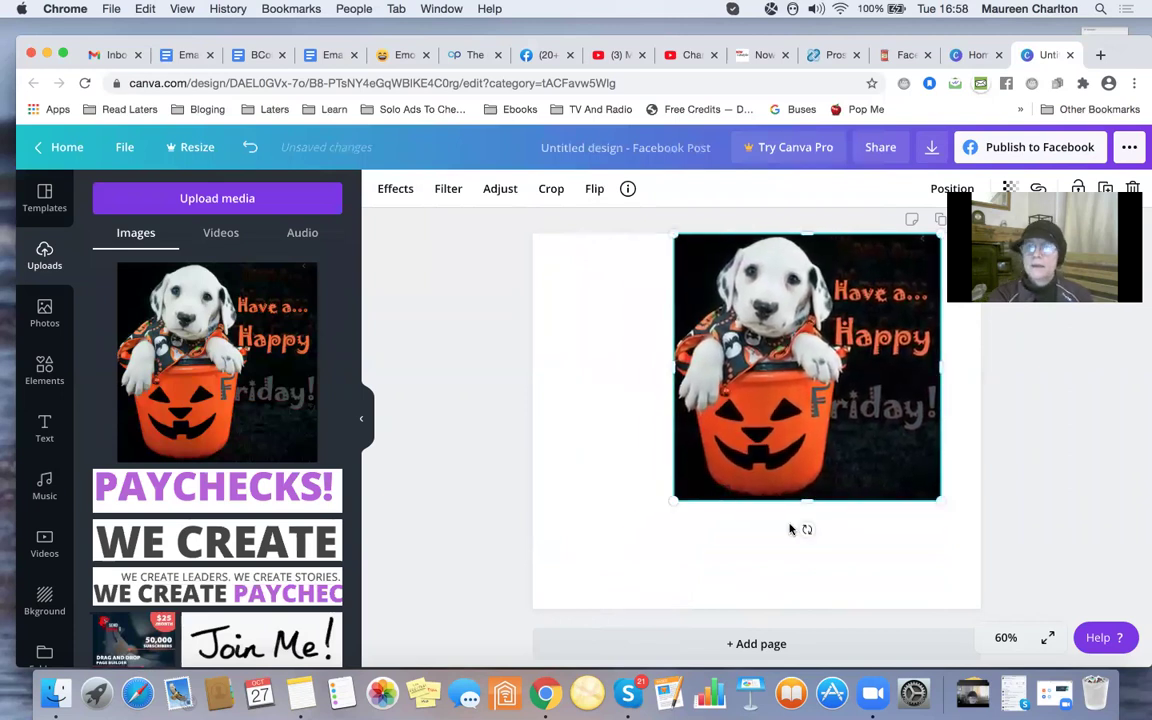
{"action": "left_click_drag", "start_coordinate": [832, 251], "coordinate": [770, 258]}
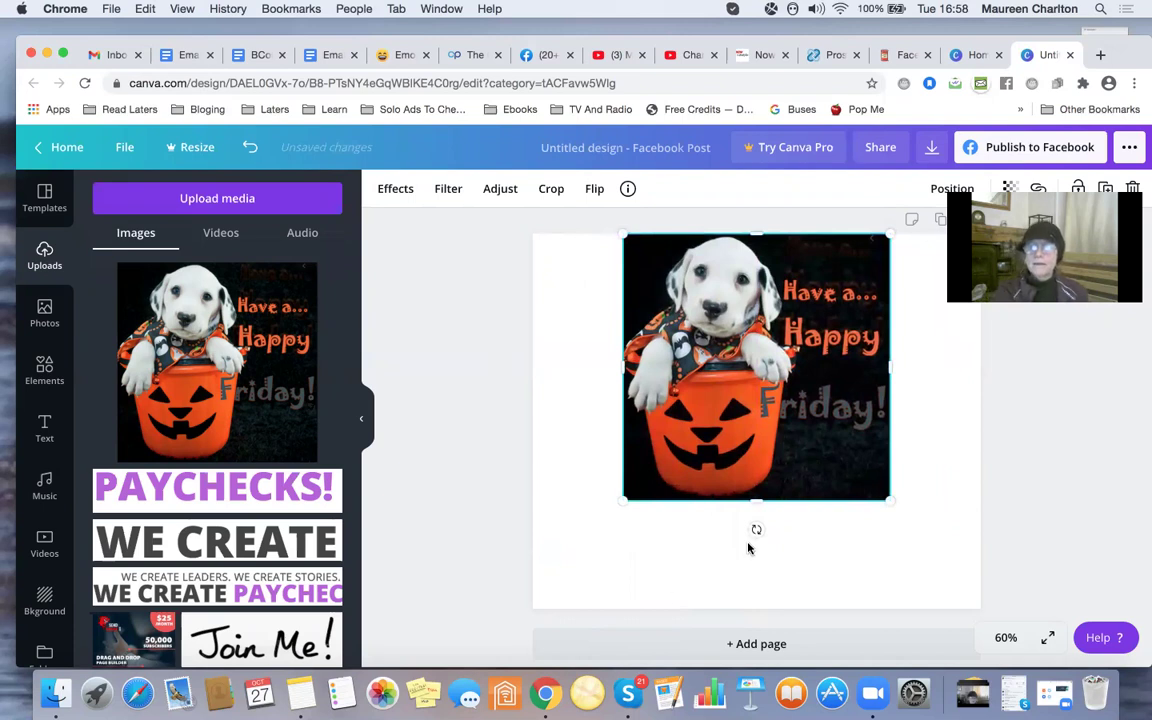
{"action": "left_click", "coordinate": [654, 563]}
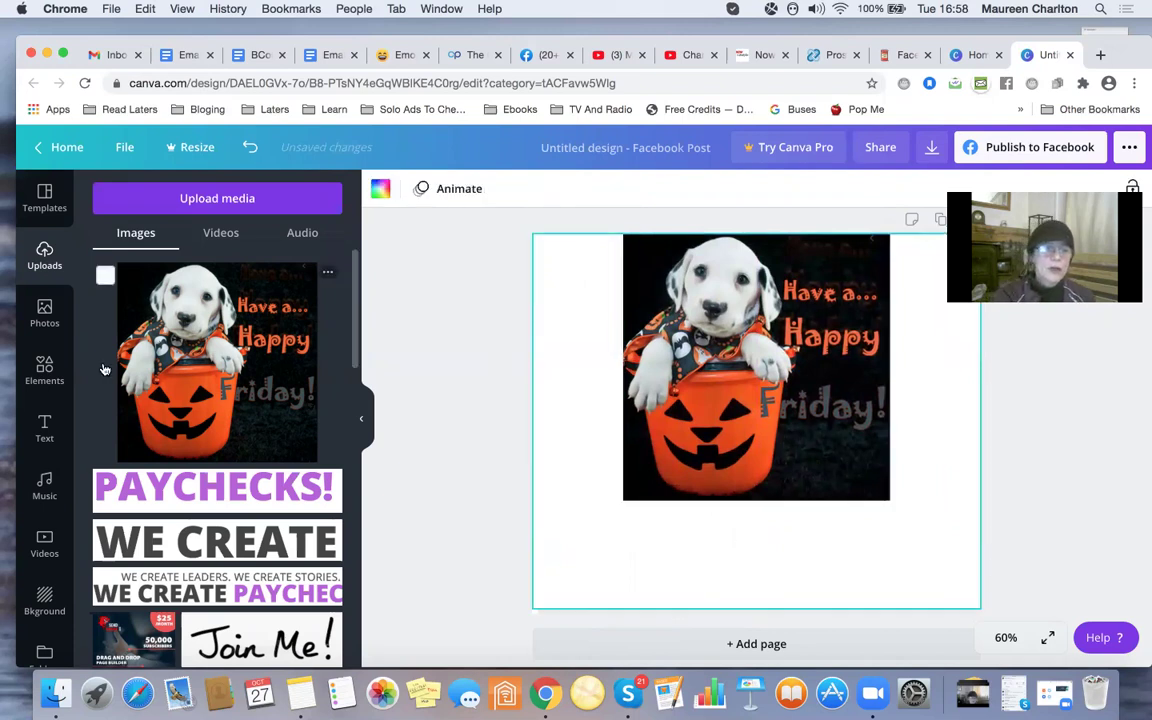
Add the 'fun' text combination from the Text panel, then delete it again.
{"action": "left_click", "coordinate": [44, 428]}
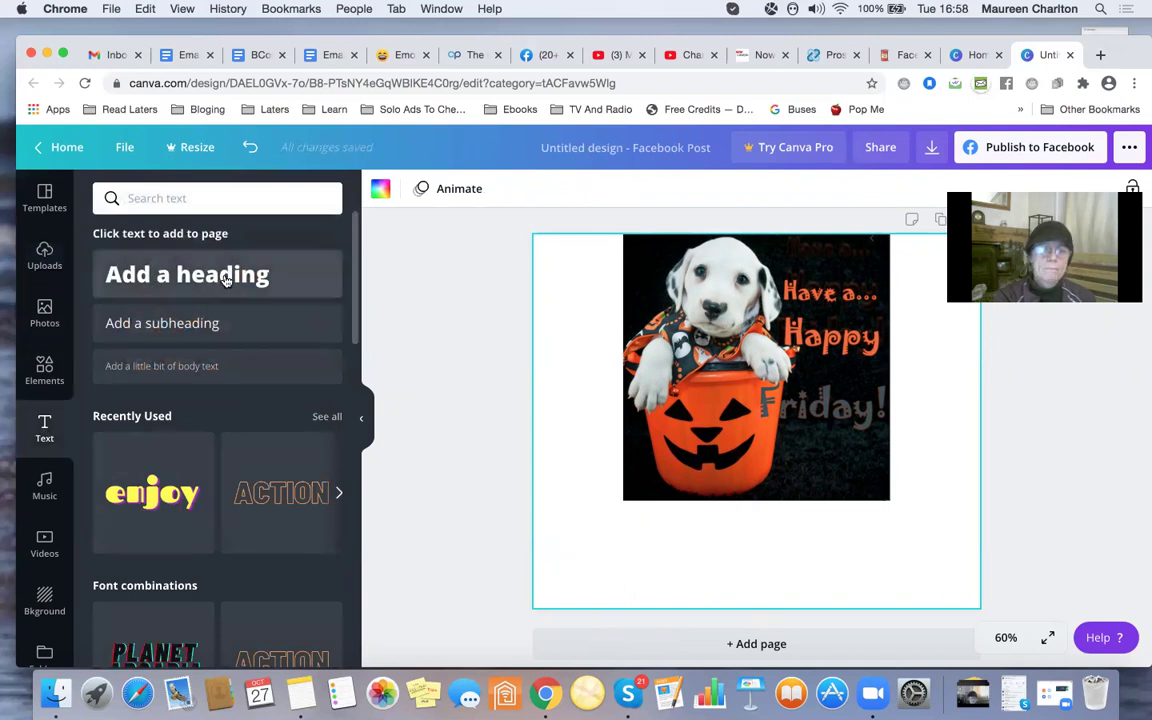
{"action": "scroll", "coordinate": [226, 283], "scroll_direction": "down", "scroll_amount": 9}
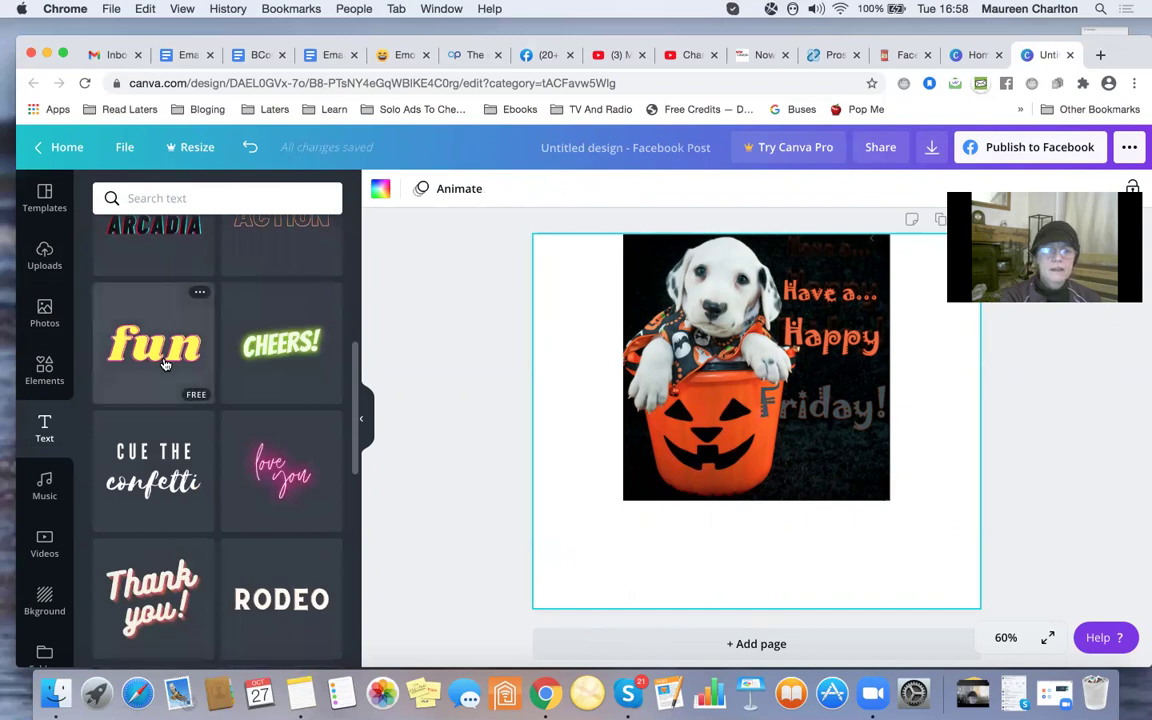
{"action": "left_click", "coordinate": [165, 364]}
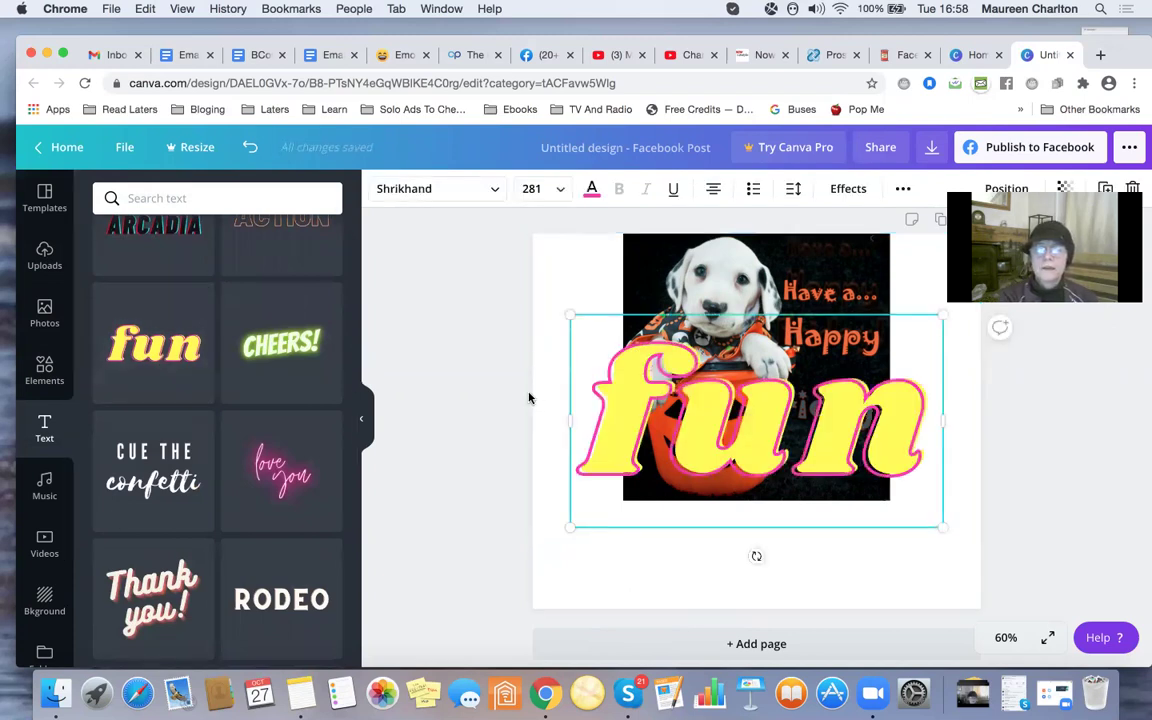
{"action": "left_click", "coordinate": [820, 404]}
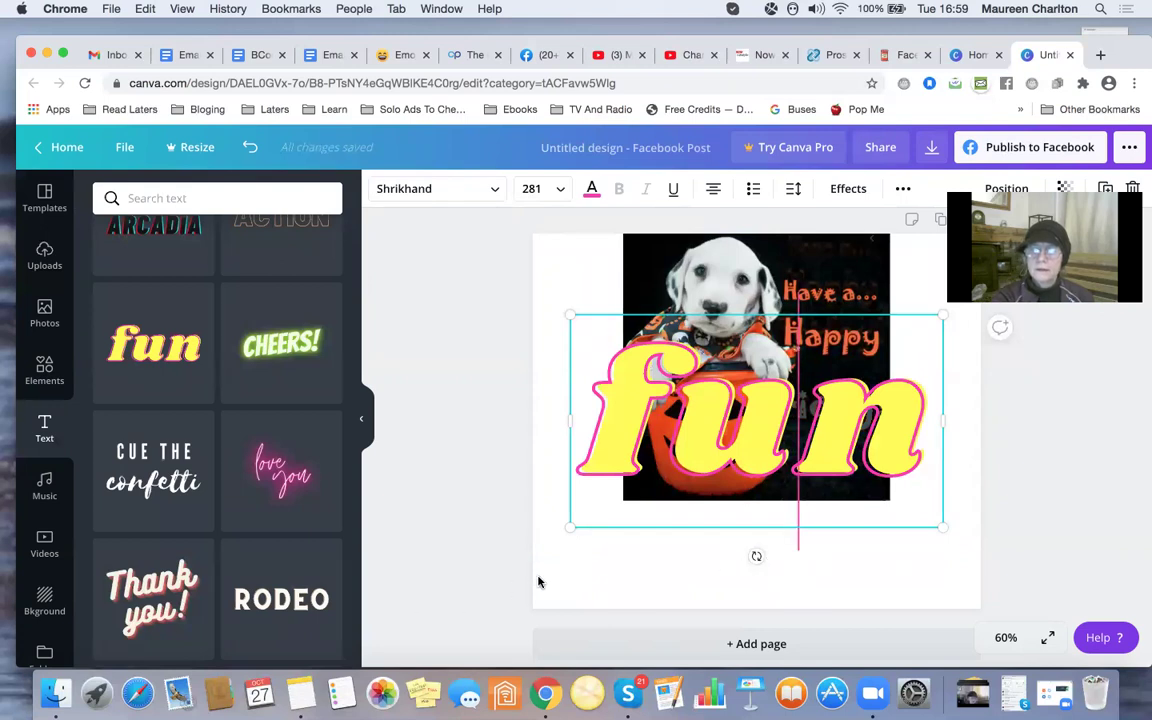
{"action": "left_click", "coordinate": [655, 560]}
{"action": "left_click", "coordinate": [737, 440]}
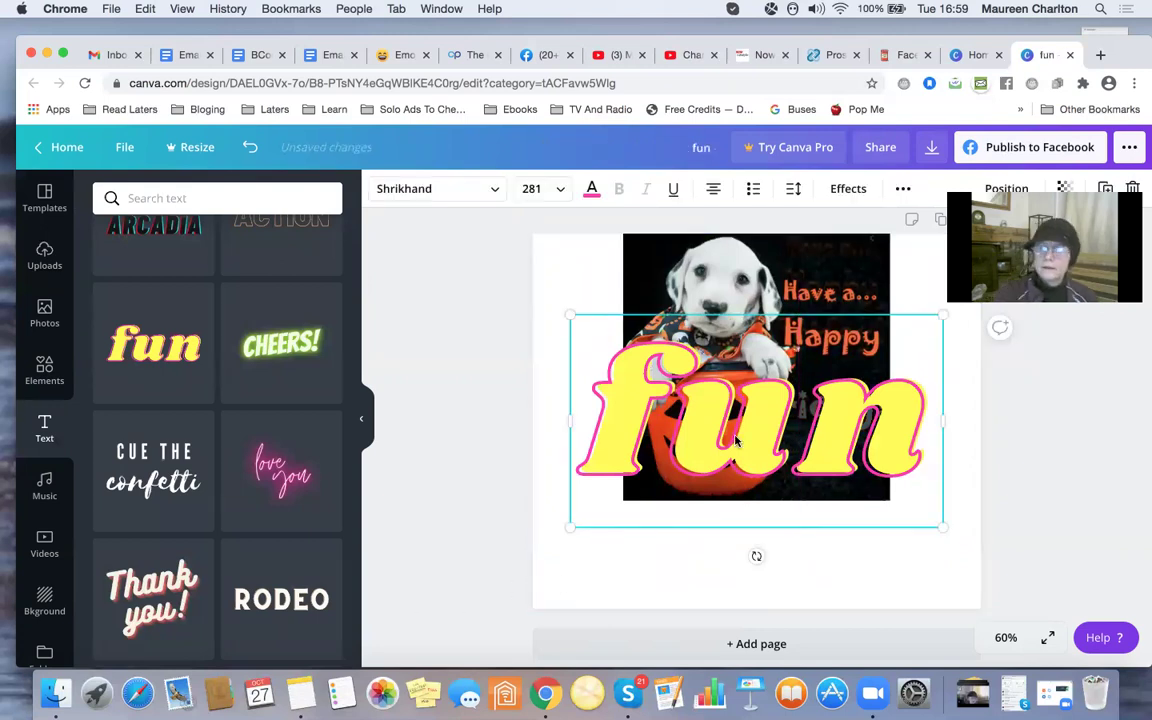
{"action": "key", "text": "Delete"}
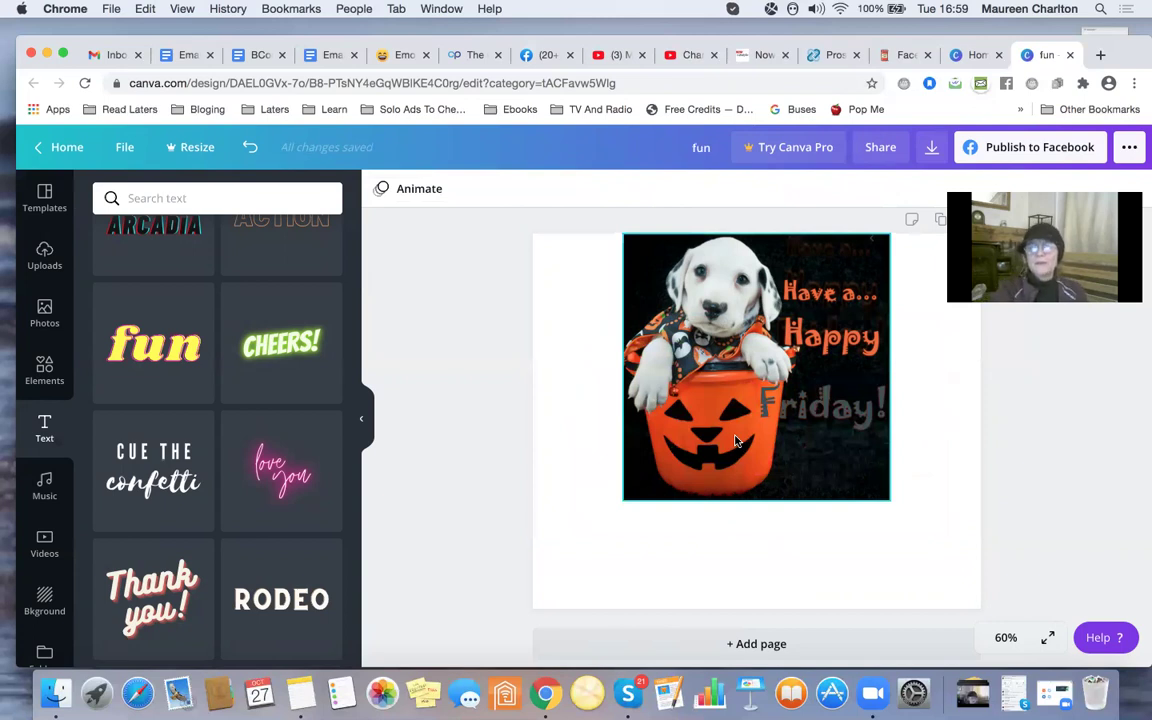
Re-add the yellow 'fun' text and move it down over the pumpkin.
{"action": "left_click", "coordinate": [648, 551]}
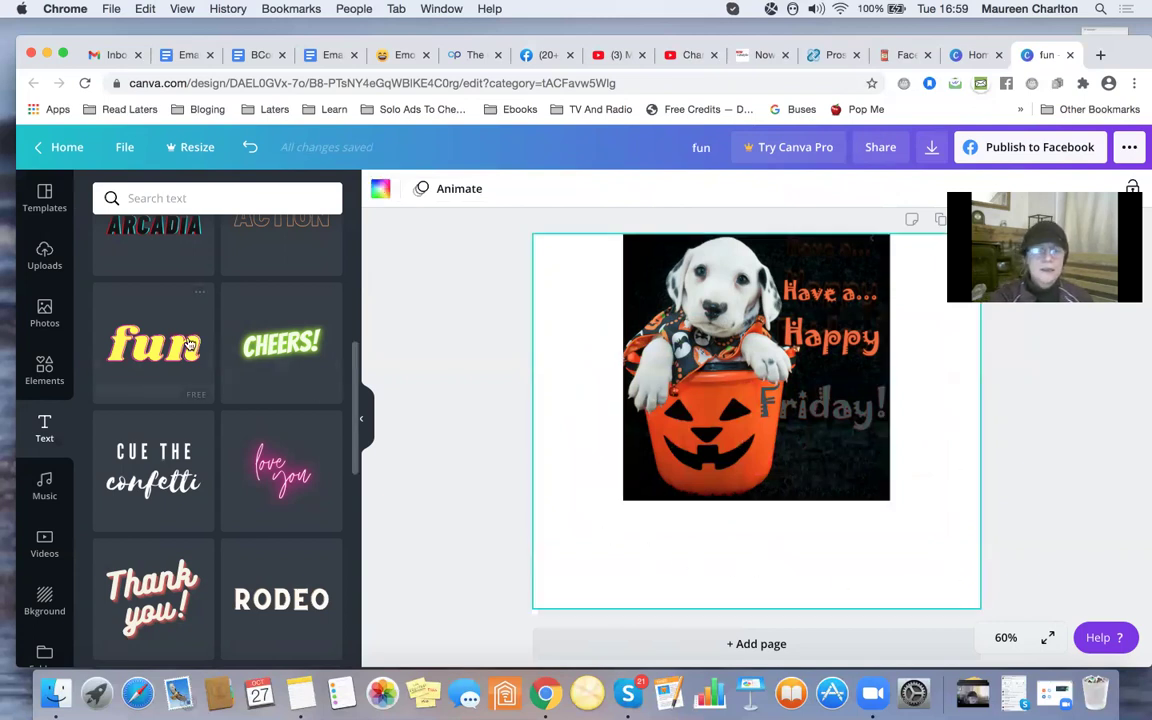
{"action": "left_click", "coordinate": [155, 343]}
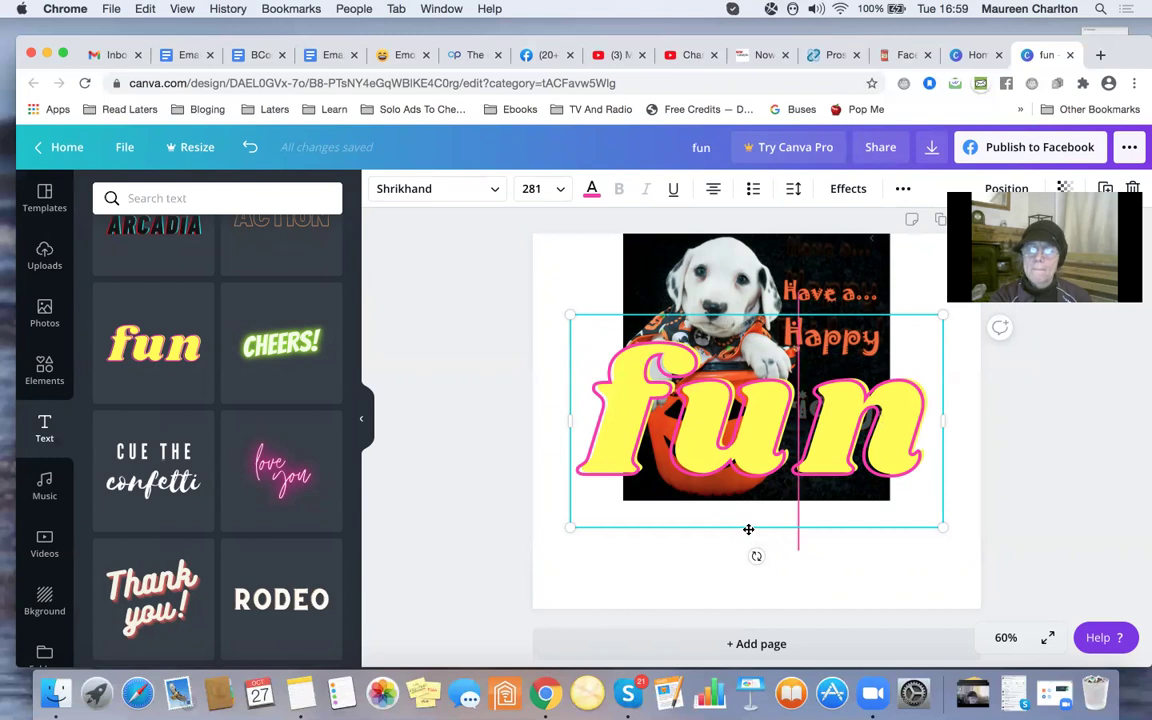
{"action": "left_click_drag", "start_coordinate": [734, 534], "coordinate": [734, 662]}
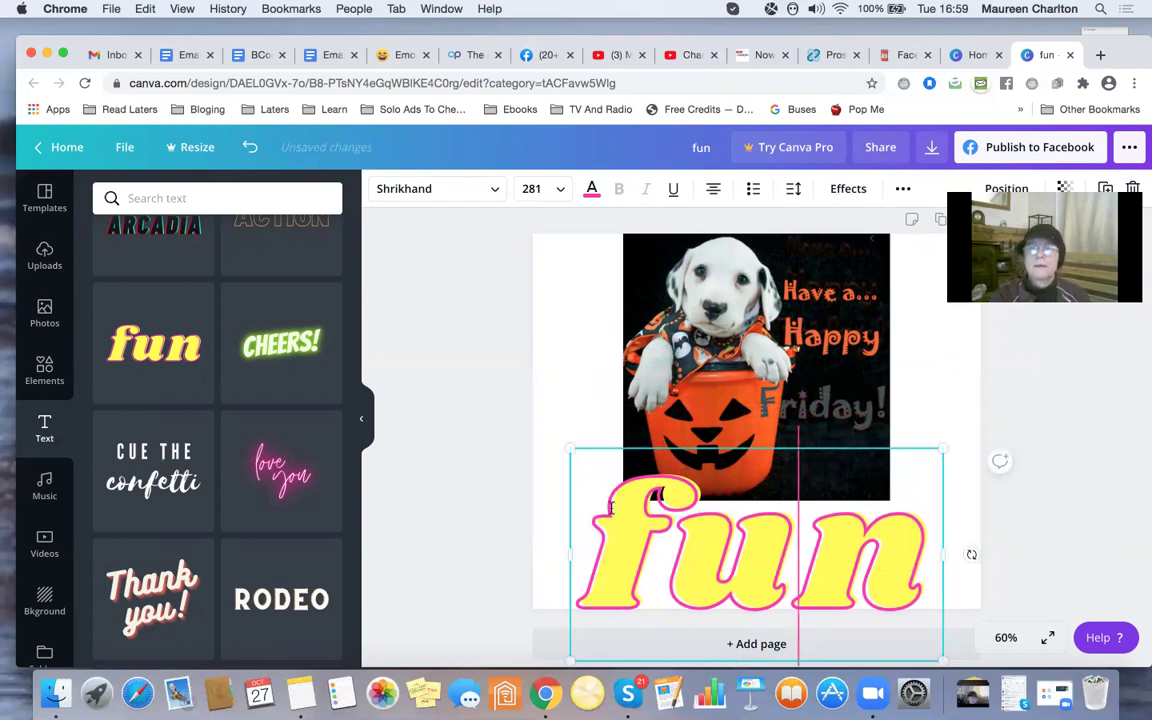
Resize the puppy picture to about 799 × 762 so the 'fun' heading overlaps its lower part.
{"action": "left_click", "coordinate": [563, 329]}
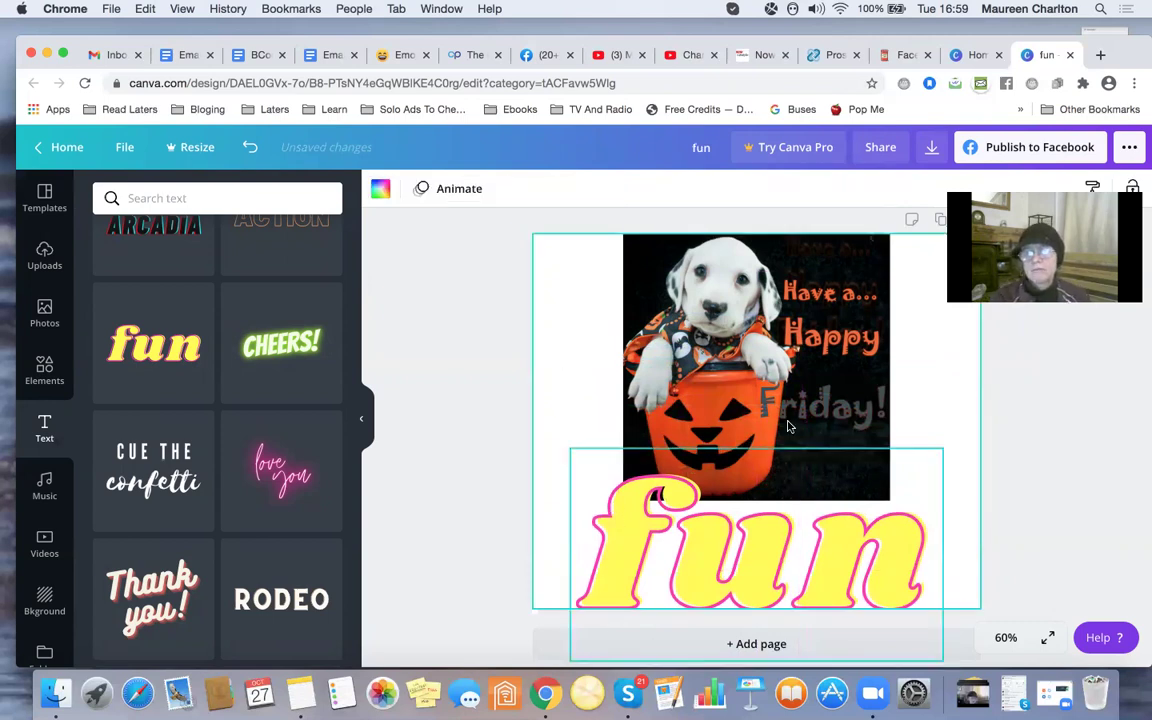
{"action": "left_click", "coordinate": [836, 311]}
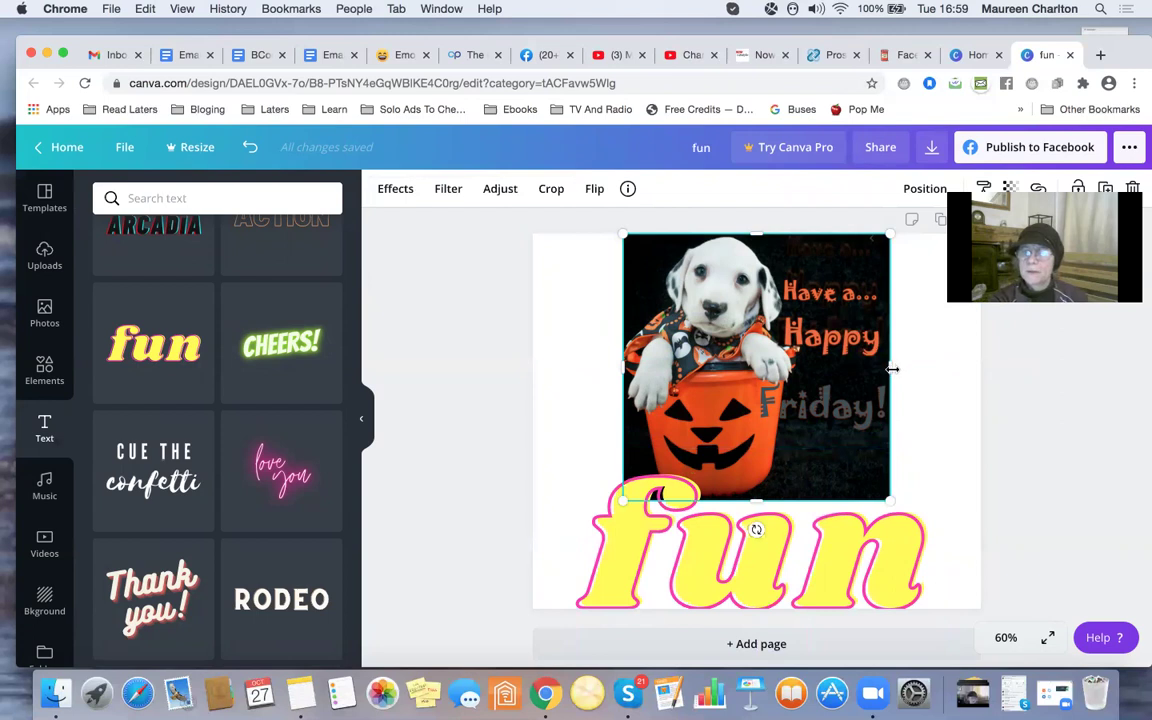
{"action": "mouse_move", "coordinate": [901, 369]}
{"action": "left_mouse_down"}
{"action": "mouse_move", "coordinate": [926, 368]}
{"action": "mouse_move", "coordinate": [886, 368]}
{"action": "left_mouse_up"}
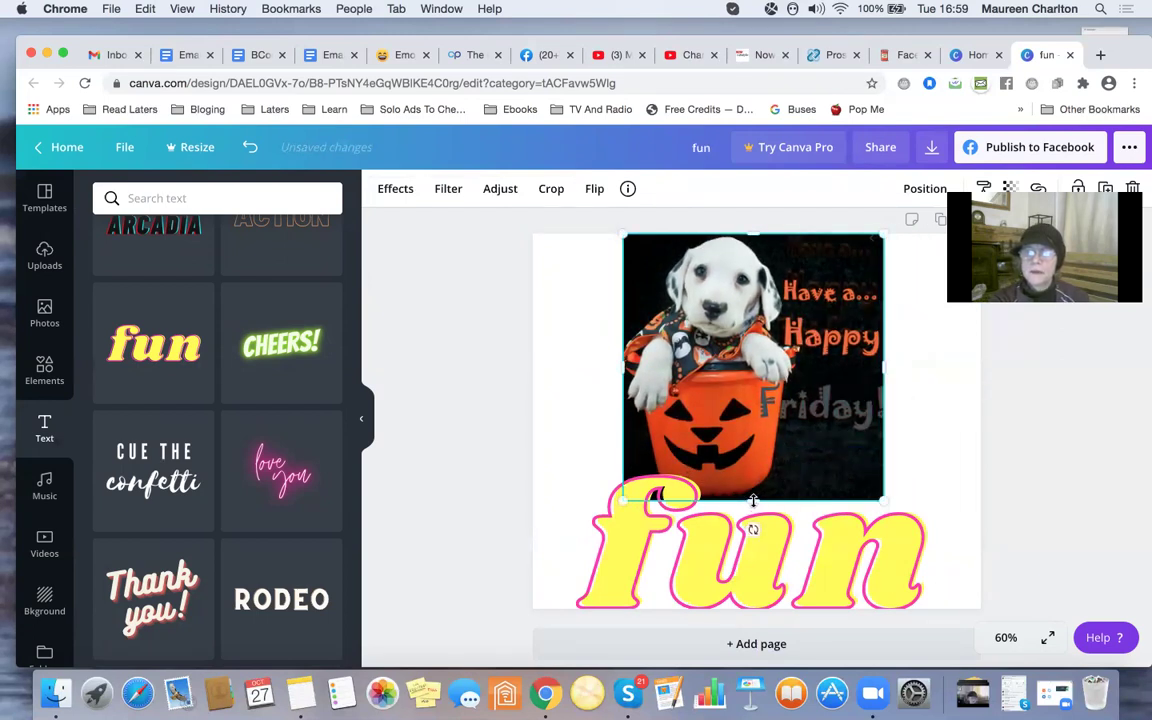
{"action": "left_click_drag", "start_coordinate": [753, 500], "coordinate": [753, 481]}
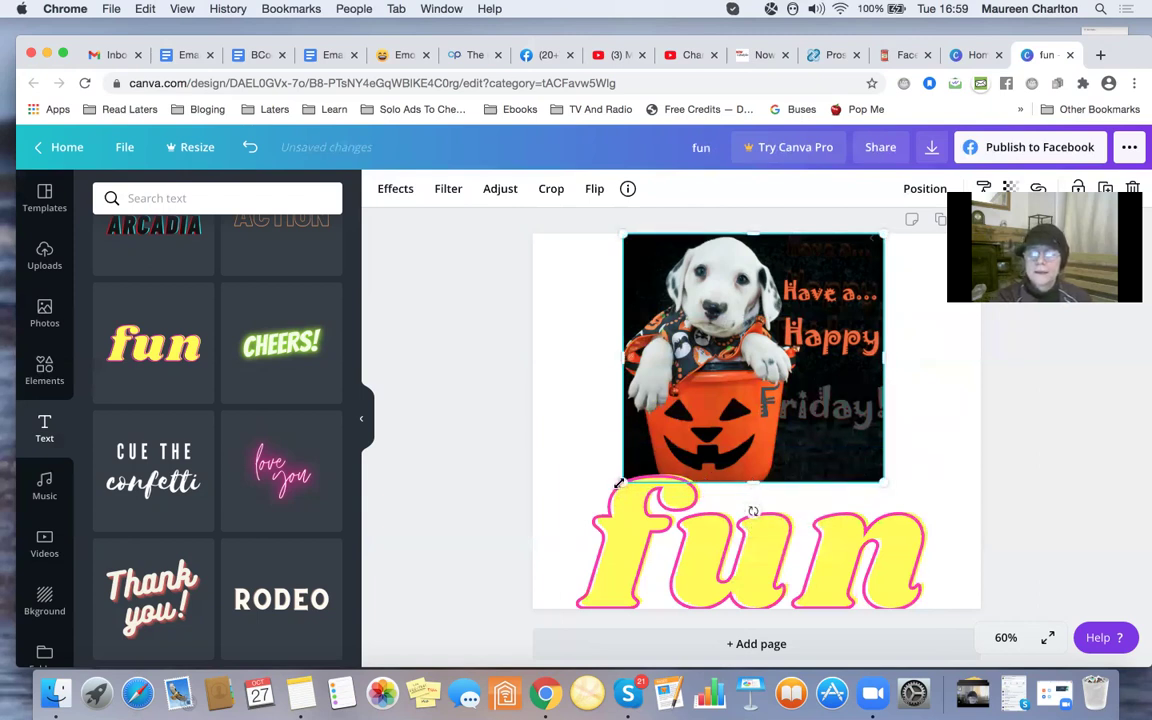
{"action": "left_click_drag", "start_coordinate": [620, 481], "coordinate": [548, 525]}
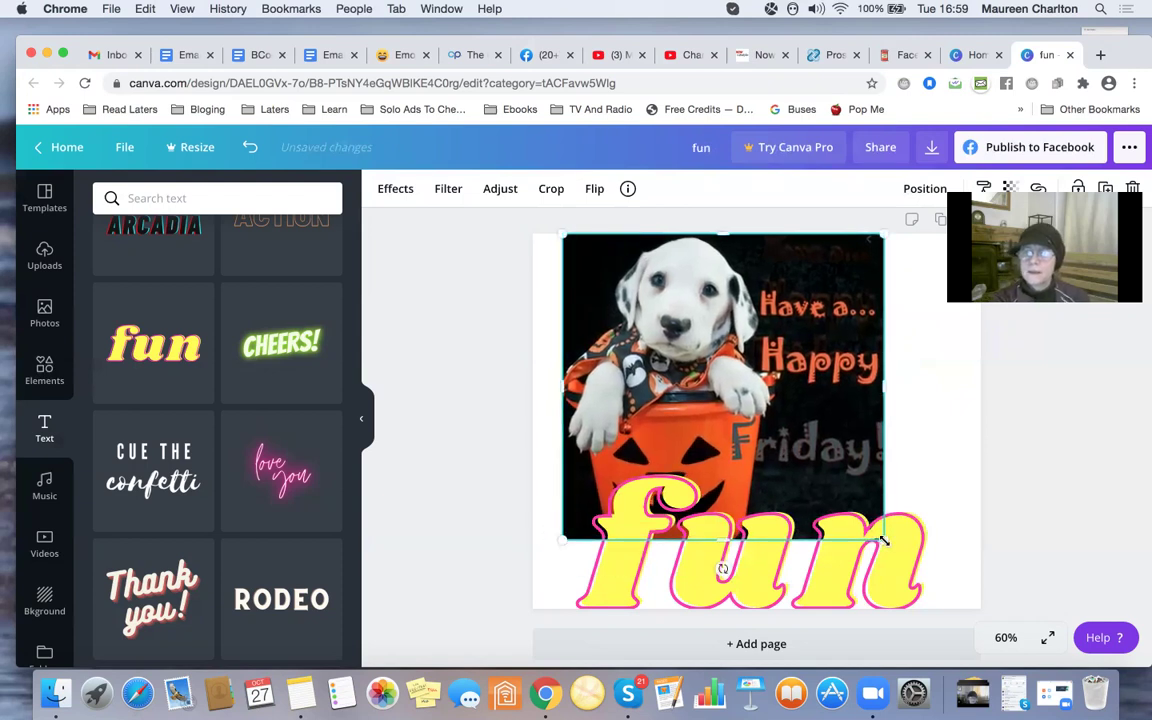
{"action": "left_click_drag", "start_coordinate": [883, 540], "coordinate": [990, 548]}
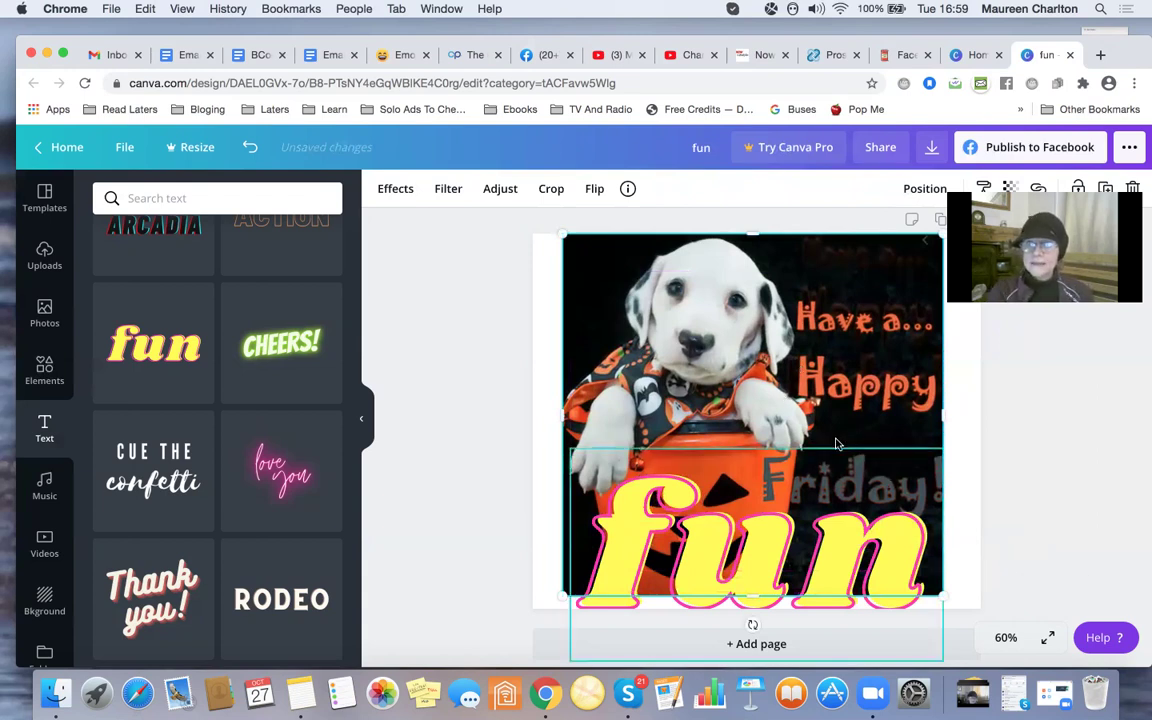
{"action": "left_click", "coordinate": [752, 580]}
{"action": "left_click", "coordinate": [436, 387]}
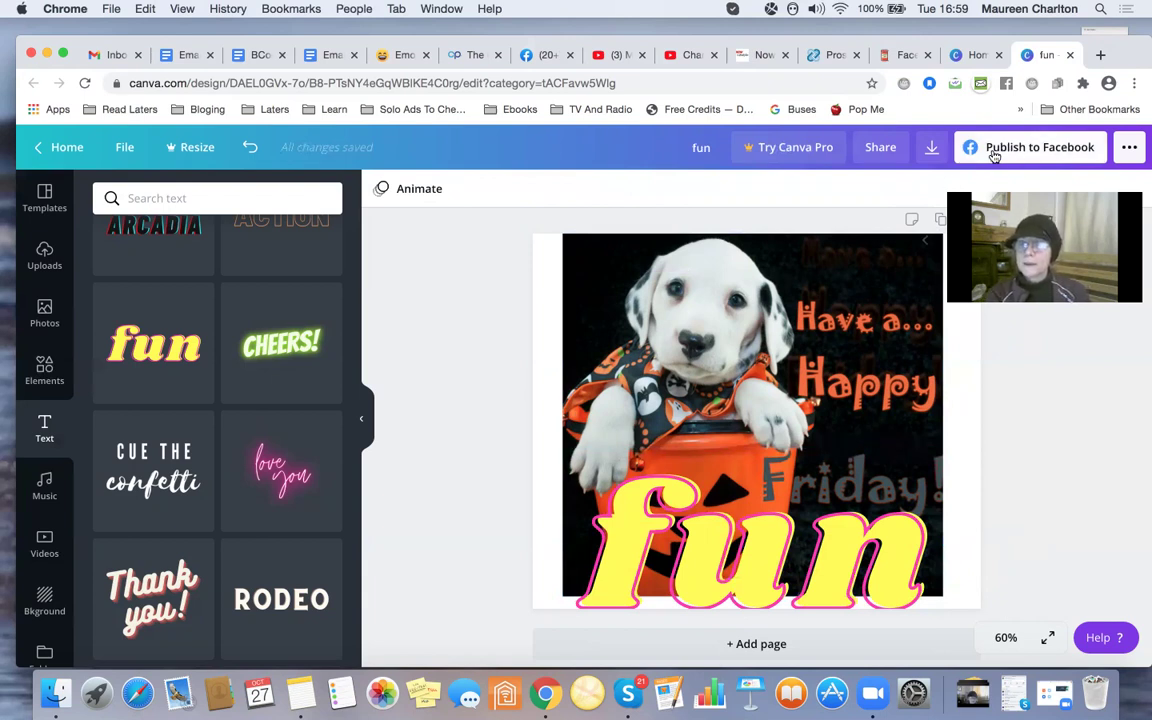
Download the design as PNG fun.png and bring up its options in Chrome's download bar.
{"action": "left_click", "coordinate": [931, 149]}
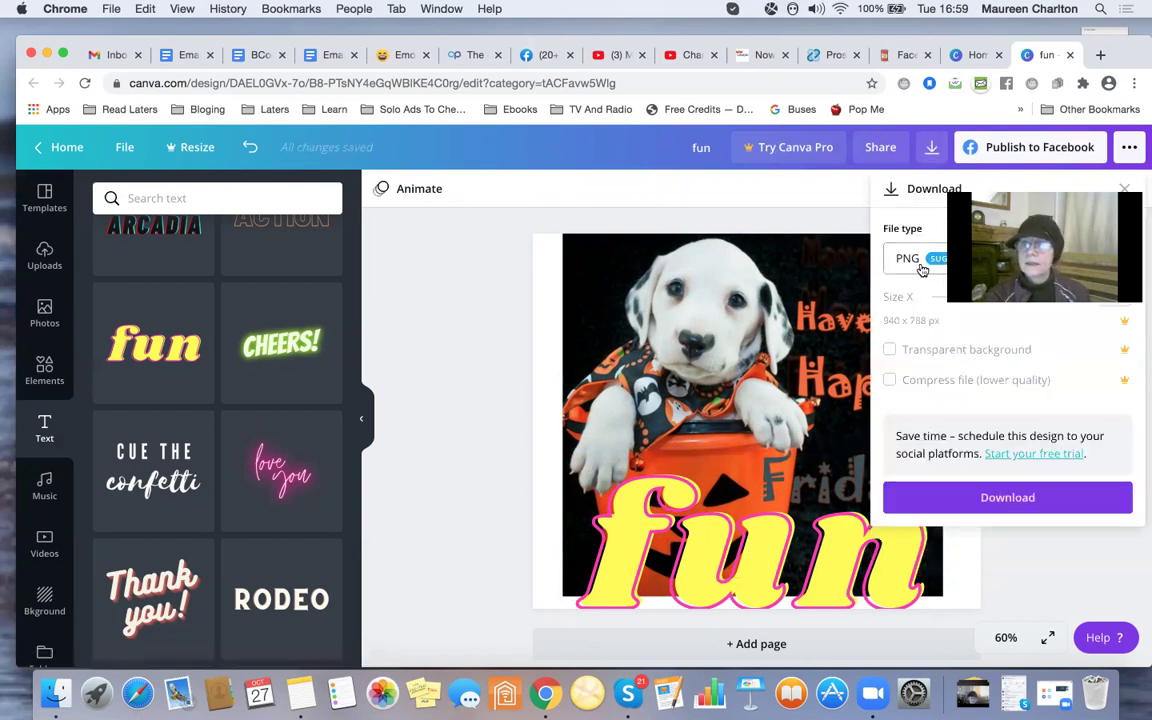
{"action": "left_click", "coordinate": [997, 503]}
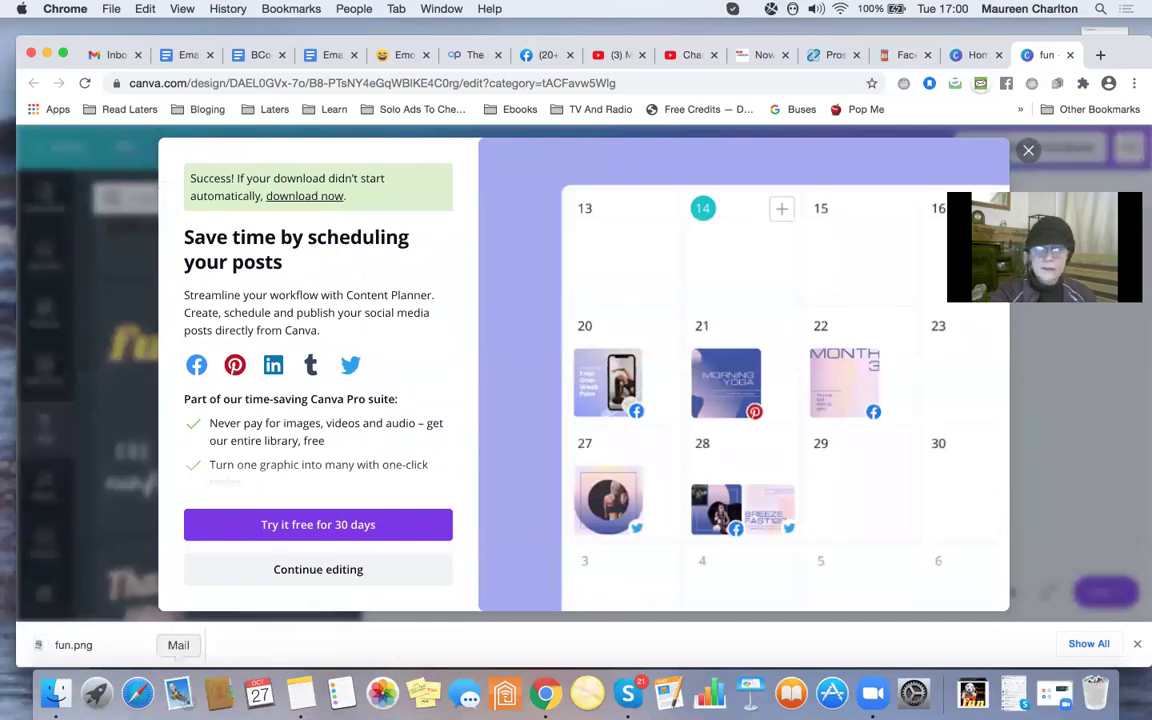
{"action": "left_click", "coordinate": [183, 648]}
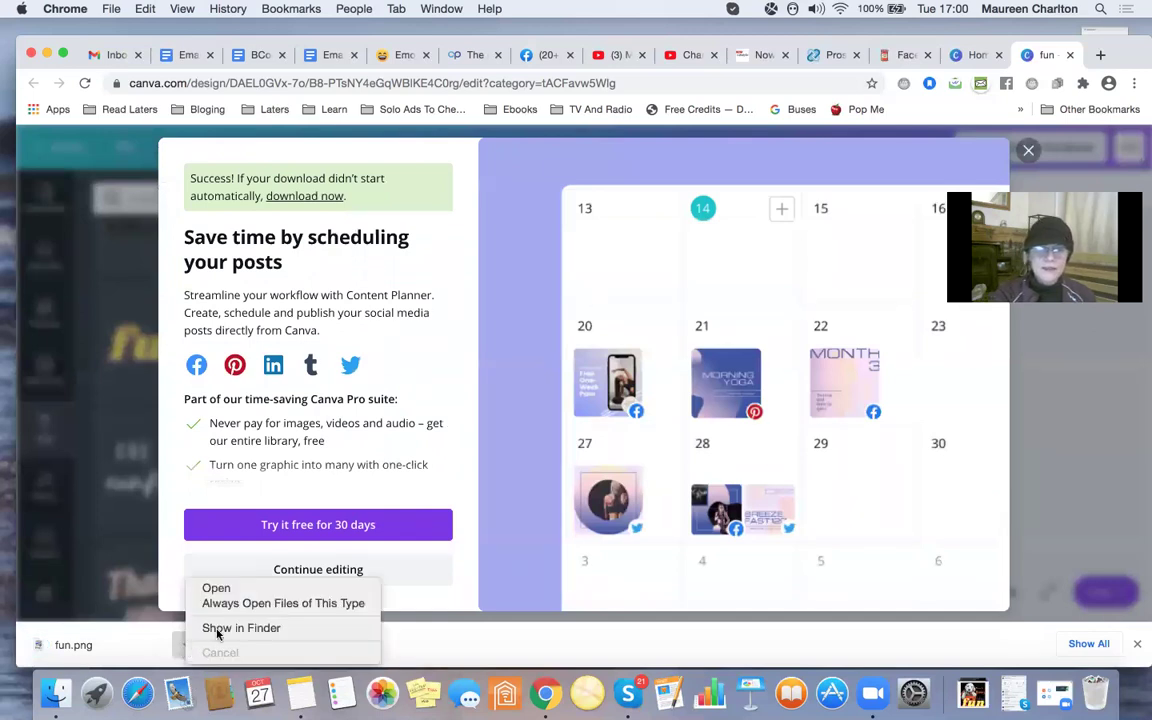
{"action": "left_click", "coordinate": [295, 628]}
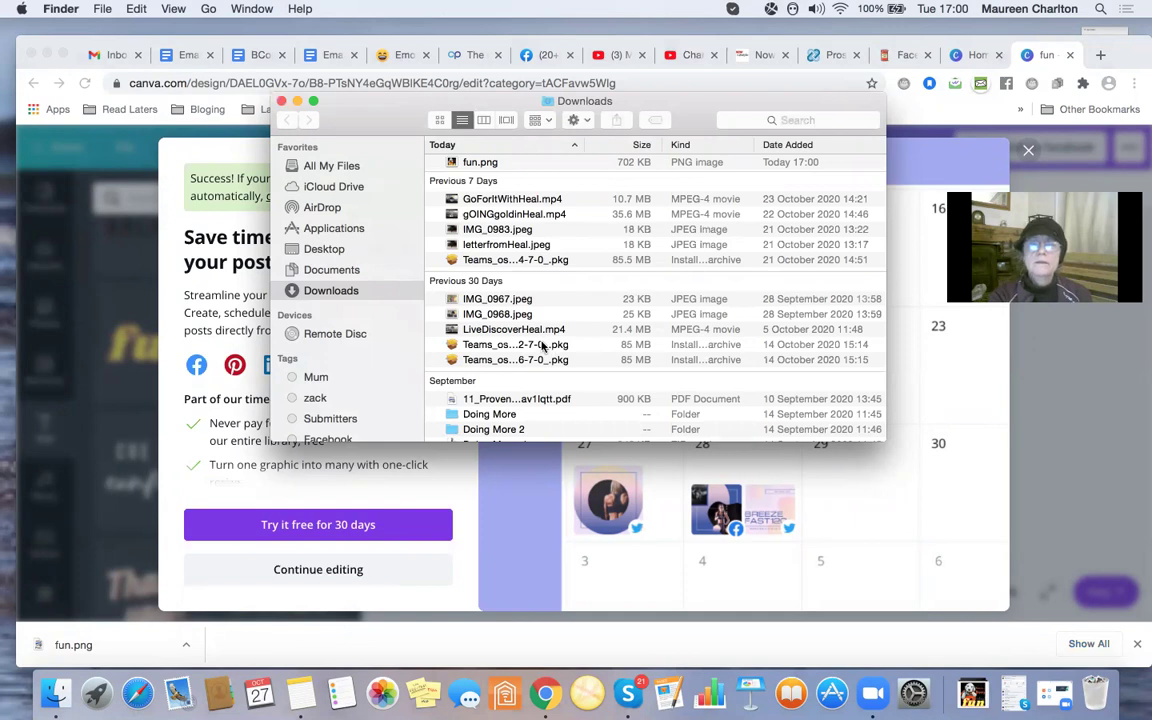
{"action": "scroll", "coordinate": [543, 345], "scroll_direction": "up", "scroll_amount": 2}
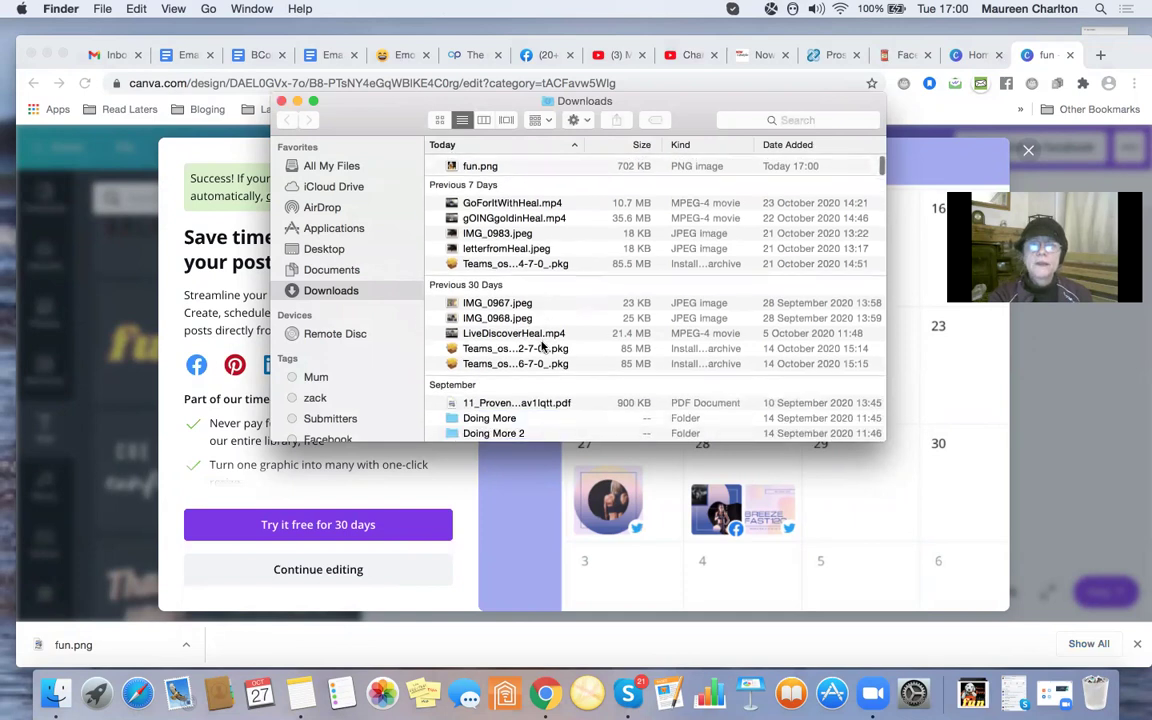
{"action": "double_click", "coordinate": [481, 165]}
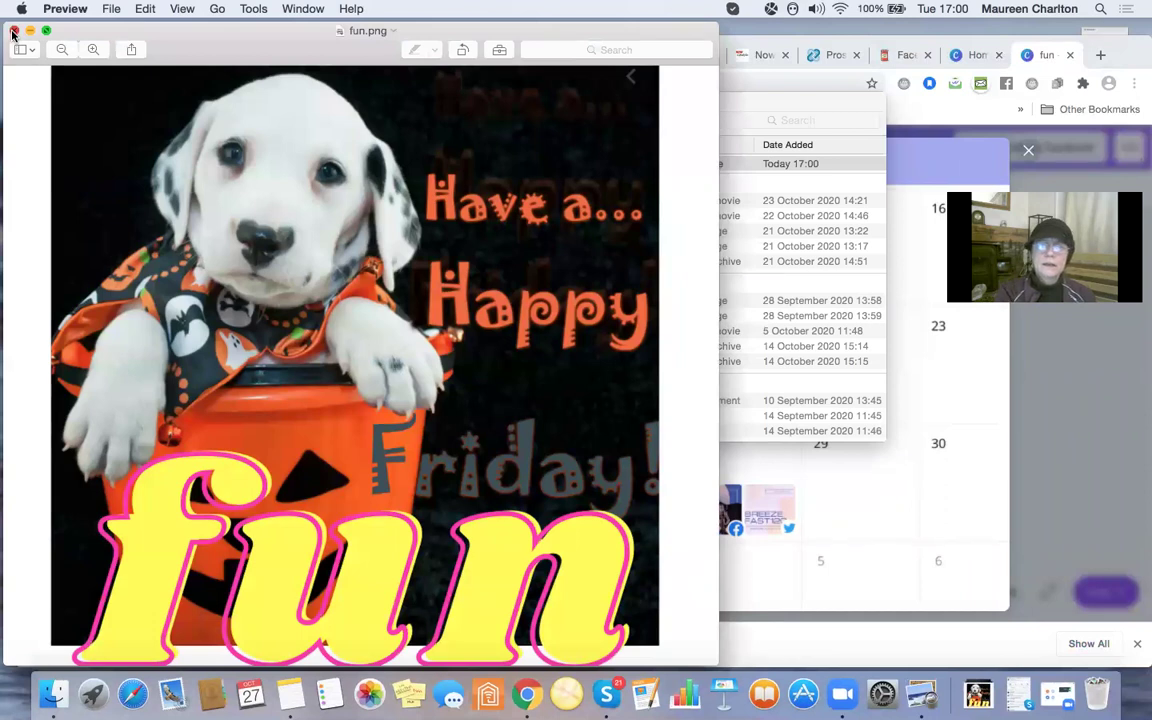
{"action": "left_click", "coordinate": [13, 32]}
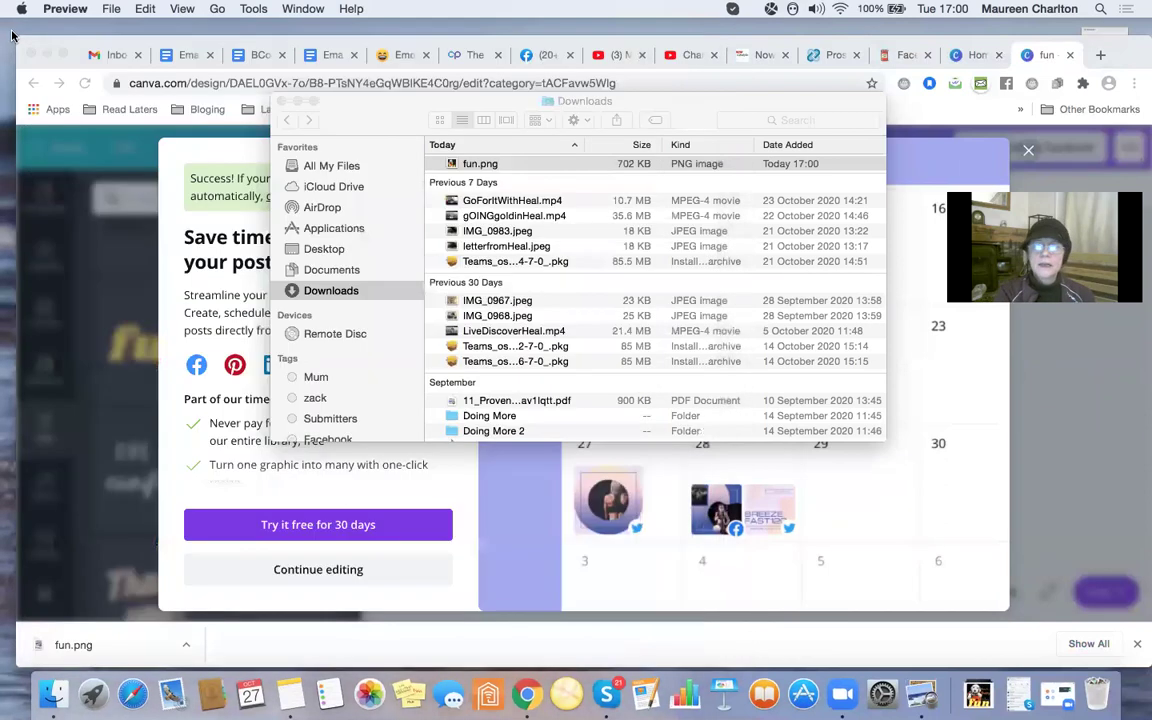
{"action": "left_click", "coordinate": [282, 102]}
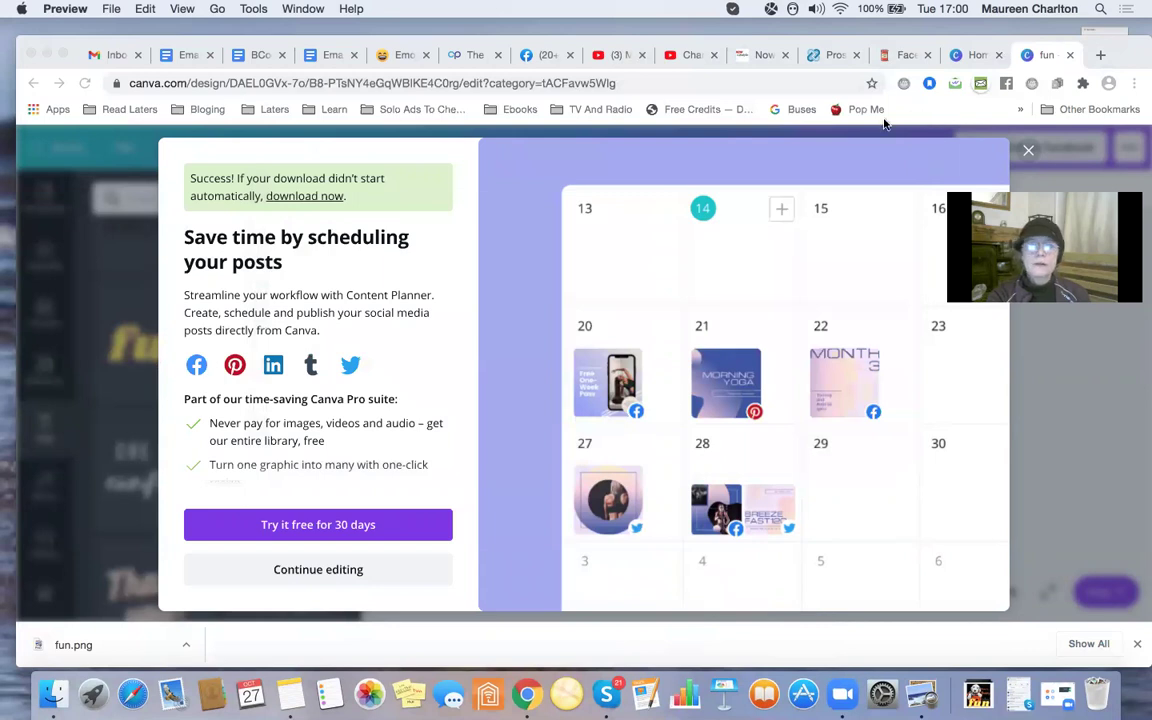
{"action": "left_click", "coordinate": [540, 56]}
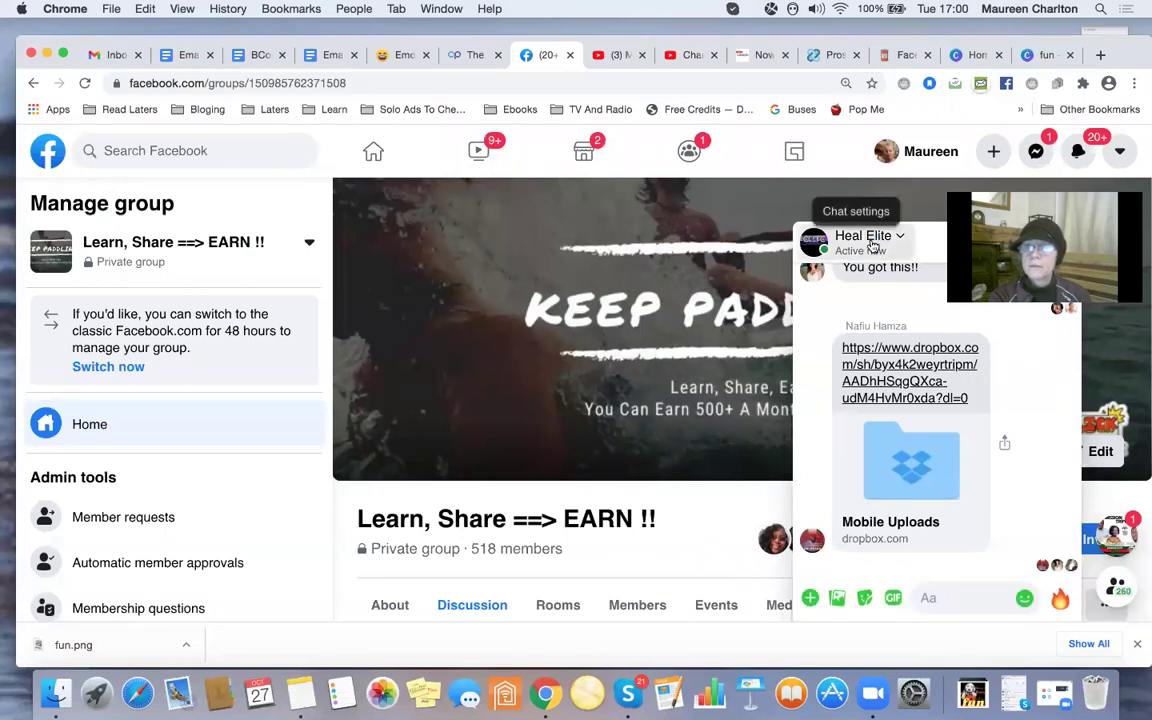
Minimize the open chat conversation and start a new post in the group.
{"action": "left_click_drag", "start_coordinate": [868, 236], "coordinate": [825, 252]}
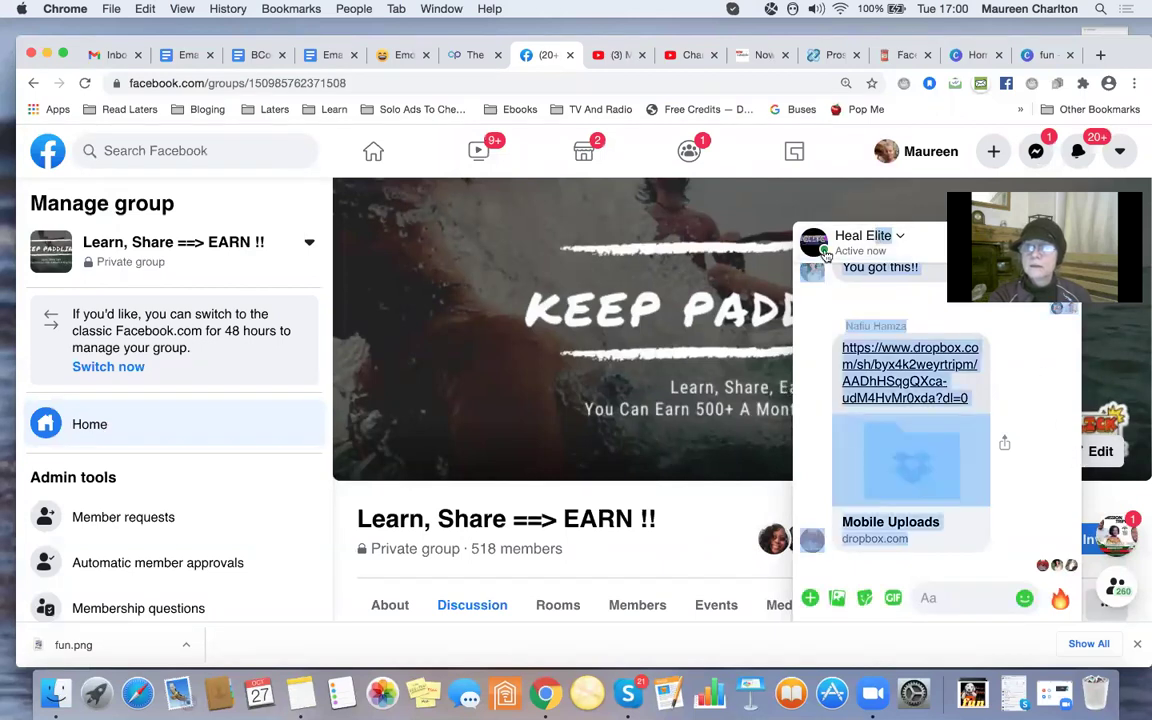
{"action": "left_click", "coordinate": [914, 245]}
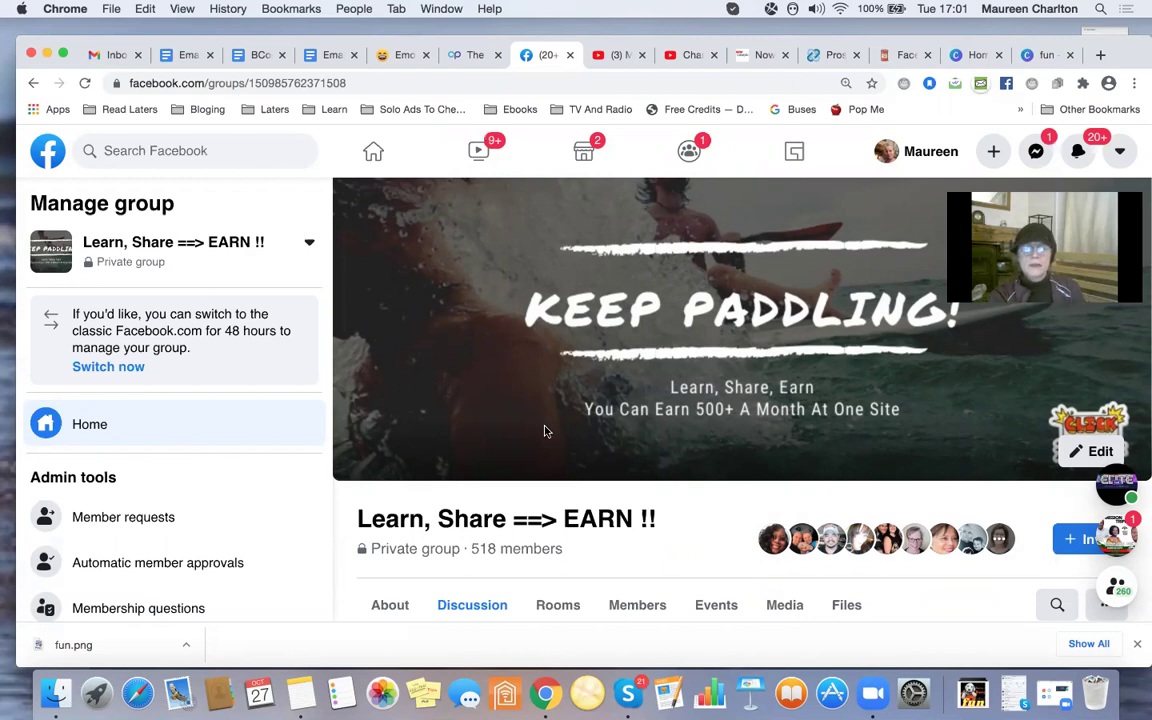
{"action": "scroll", "coordinate": [540, 420], "scroll_direction": "down", "scroll_amount": 5}
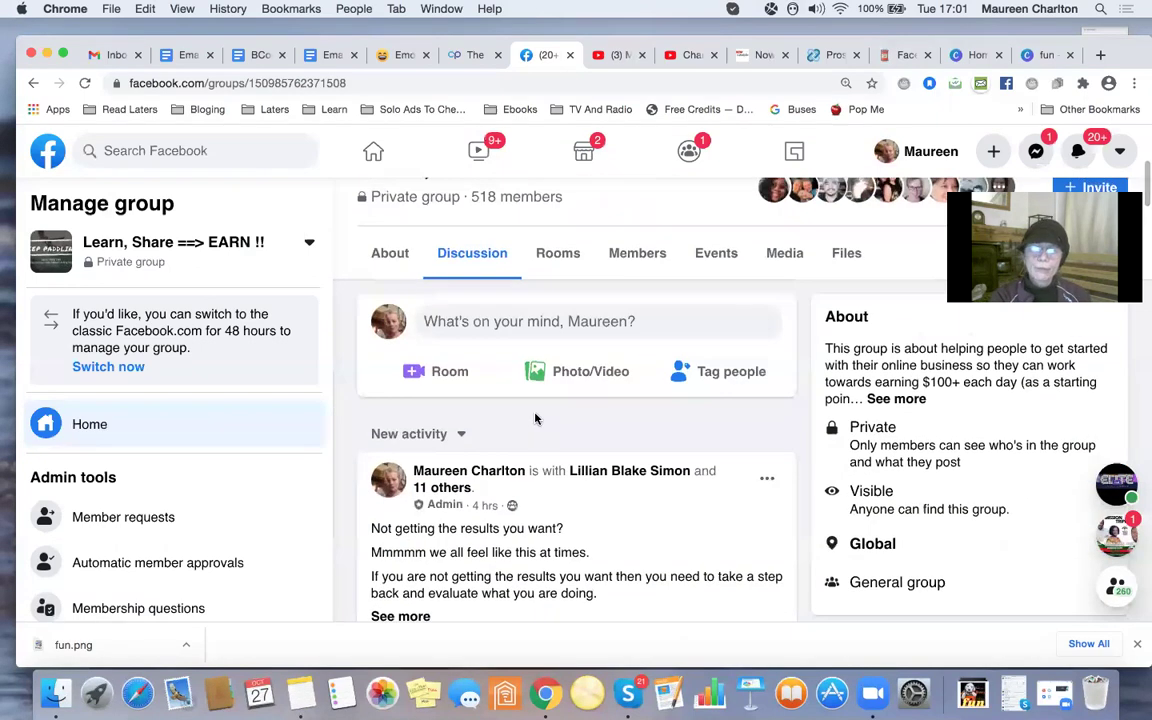
{"action": "left_click", "coordinate": [489, 321]}
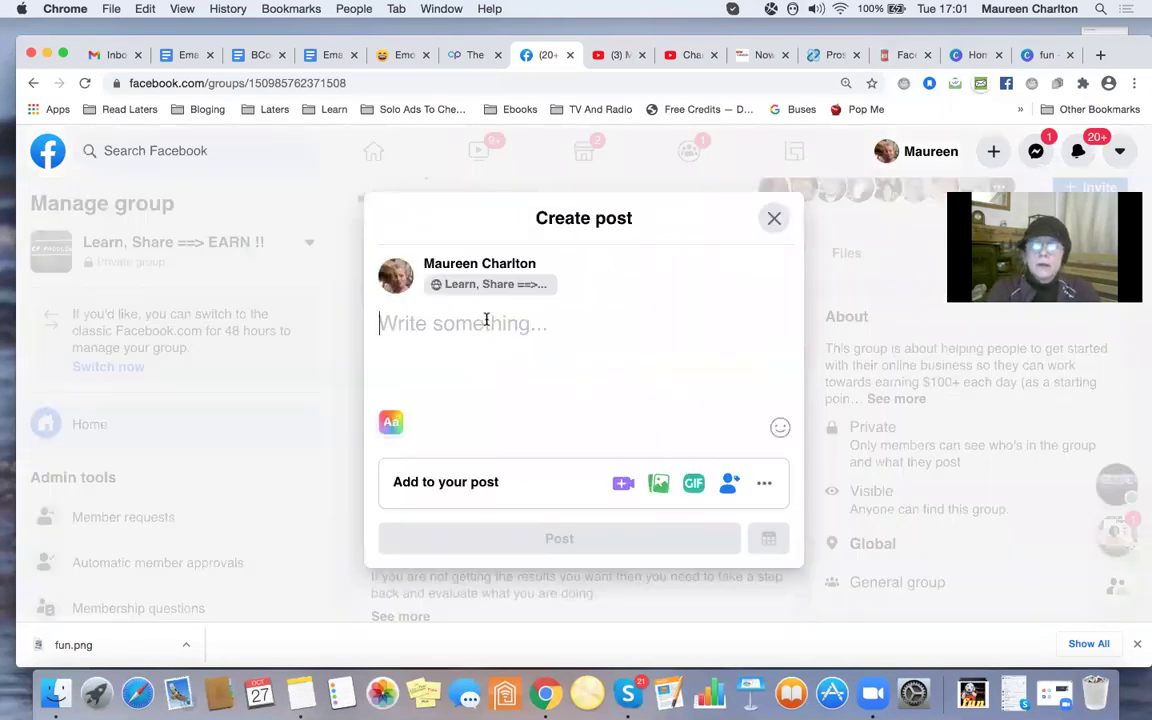
Write 'Yep we ALL love Fridays', 'What is on your agenda today?' and 'Please leave a comment below as'.
{"action": "type", "text": "Ye"}
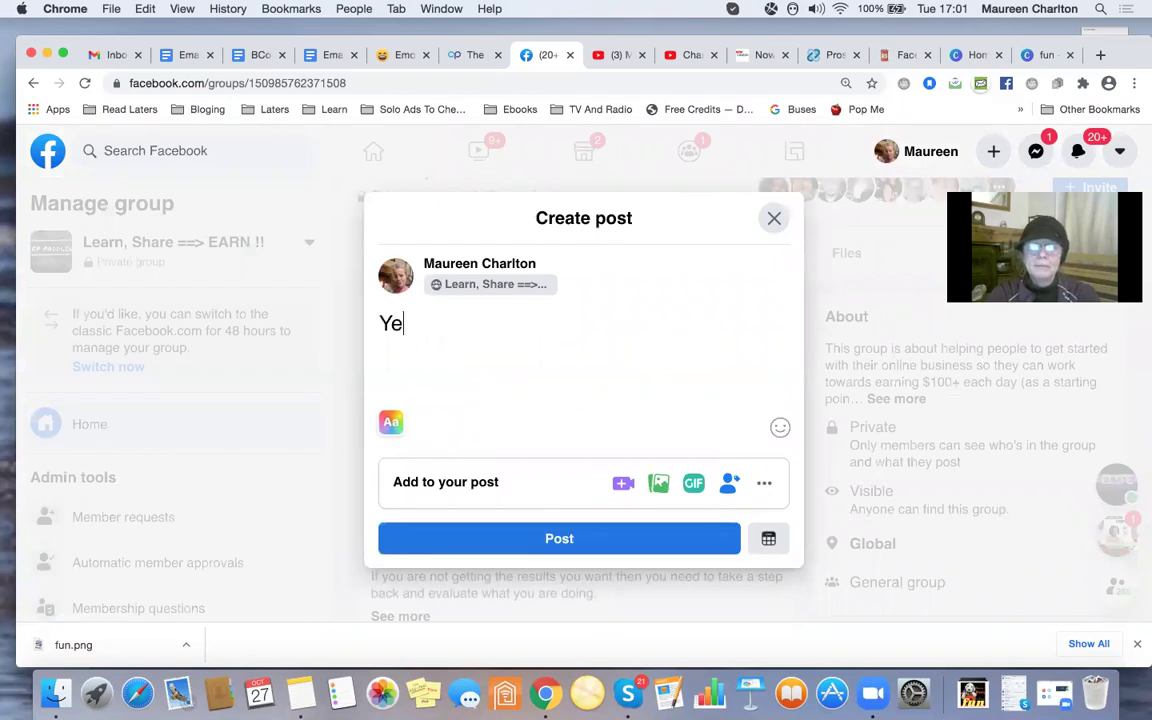
{"action": "type", "text": "p we "}
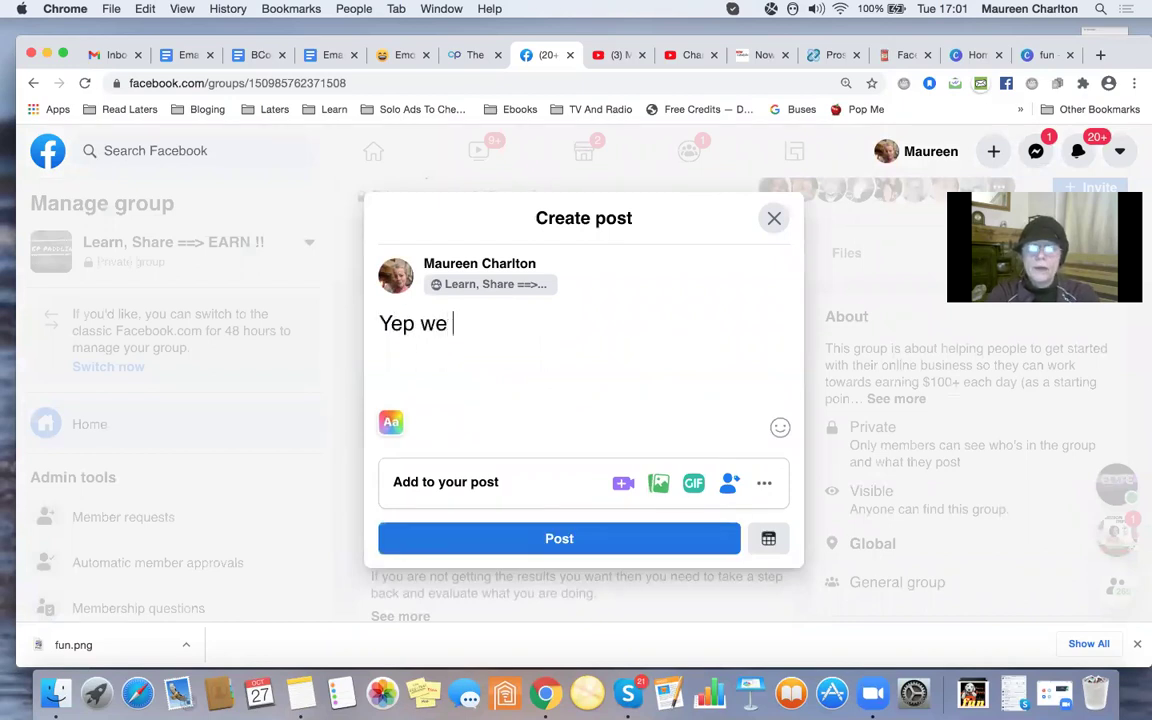
{"action": "type", "text": "ALL love Fridays"}
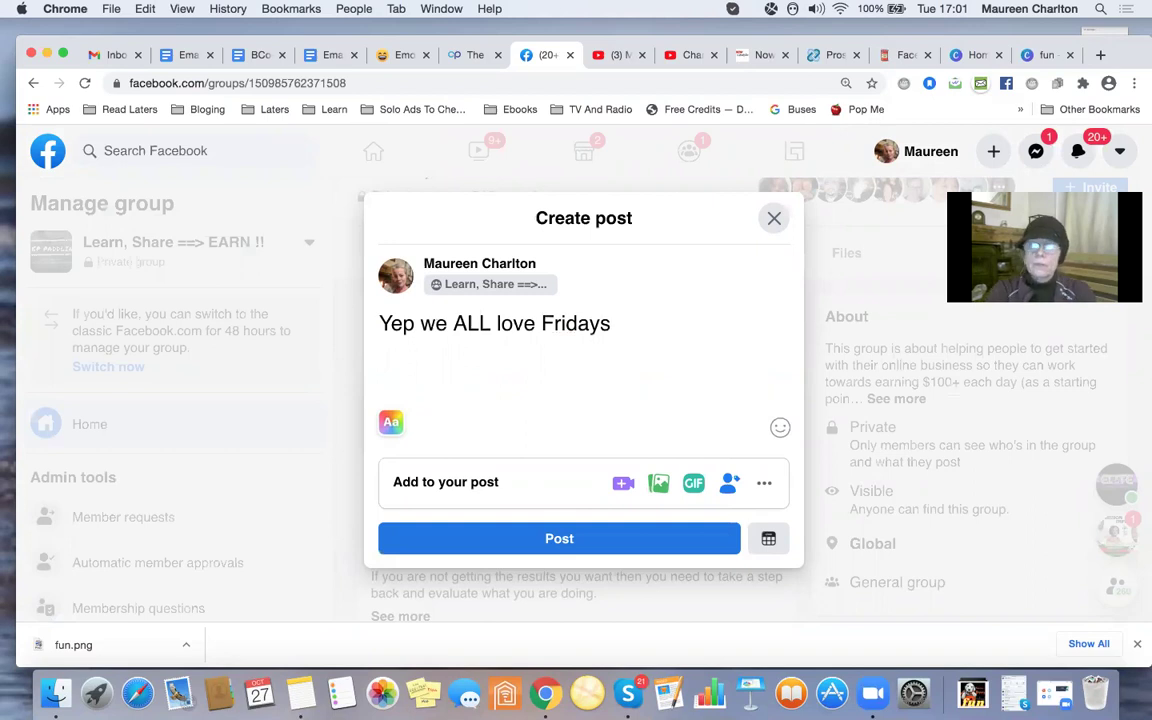
{"action": "key", "text": "Return"}
{"action": "type", "text": "W"}
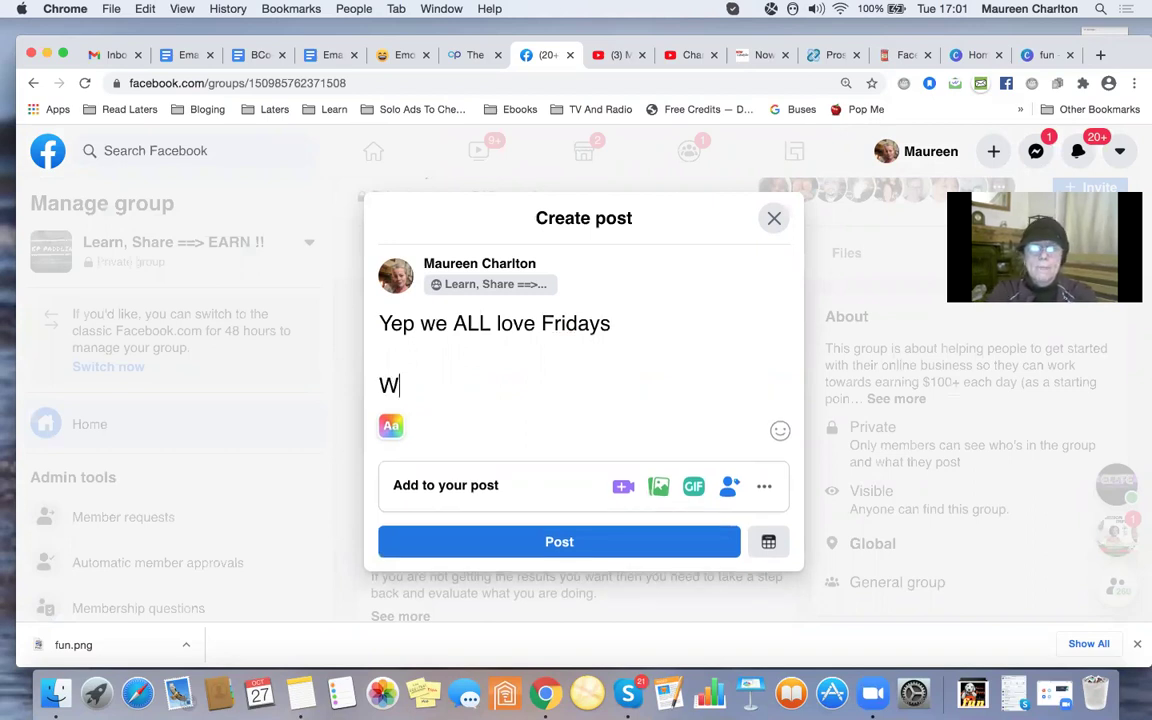
{"action": "type", "text": "hat is on y"}
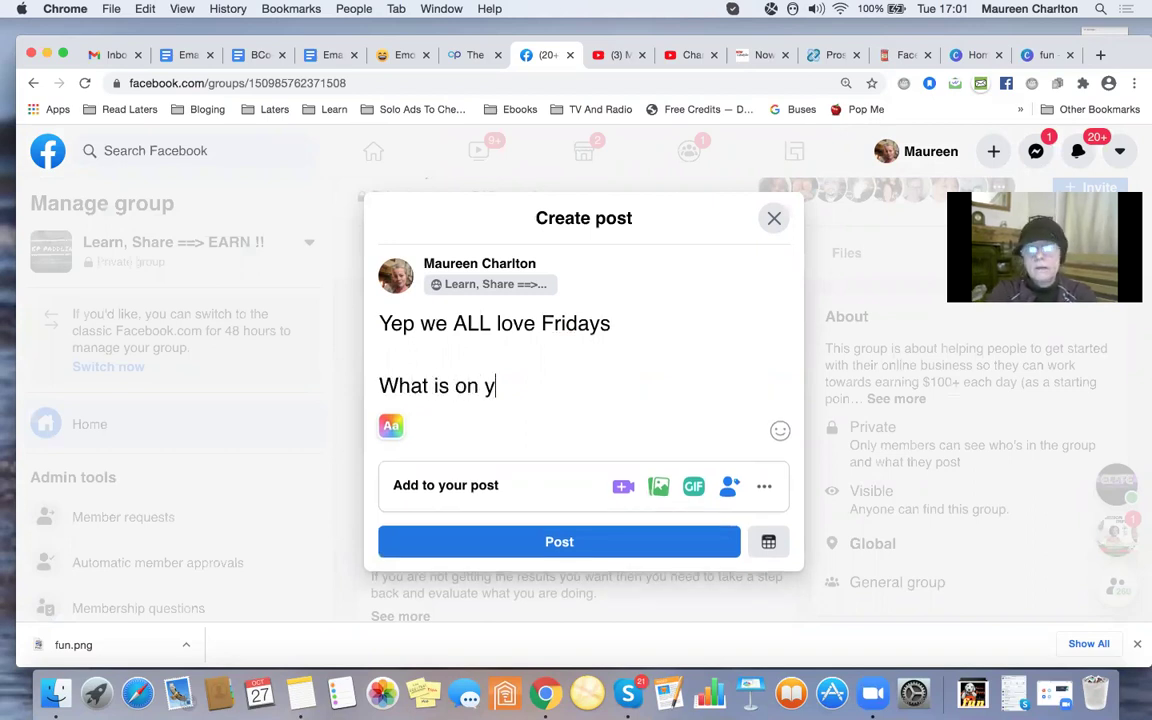
{"action": "type", "text": "our agen"}
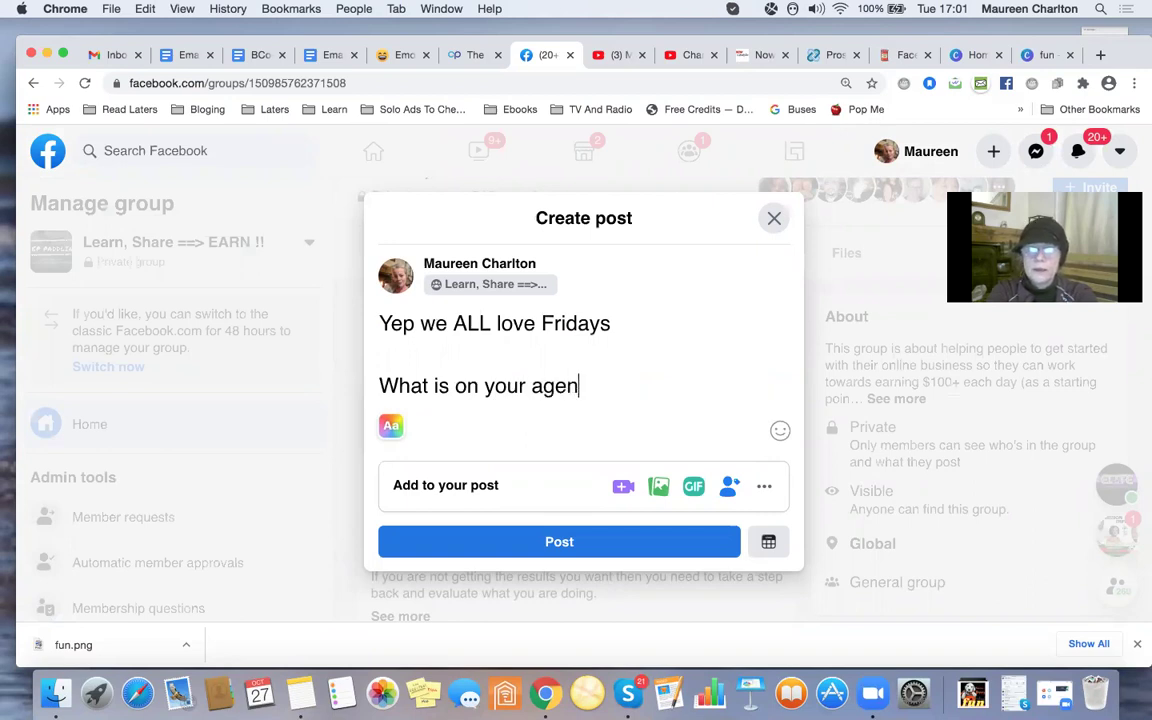
{"action": "type", "text": "da today"}
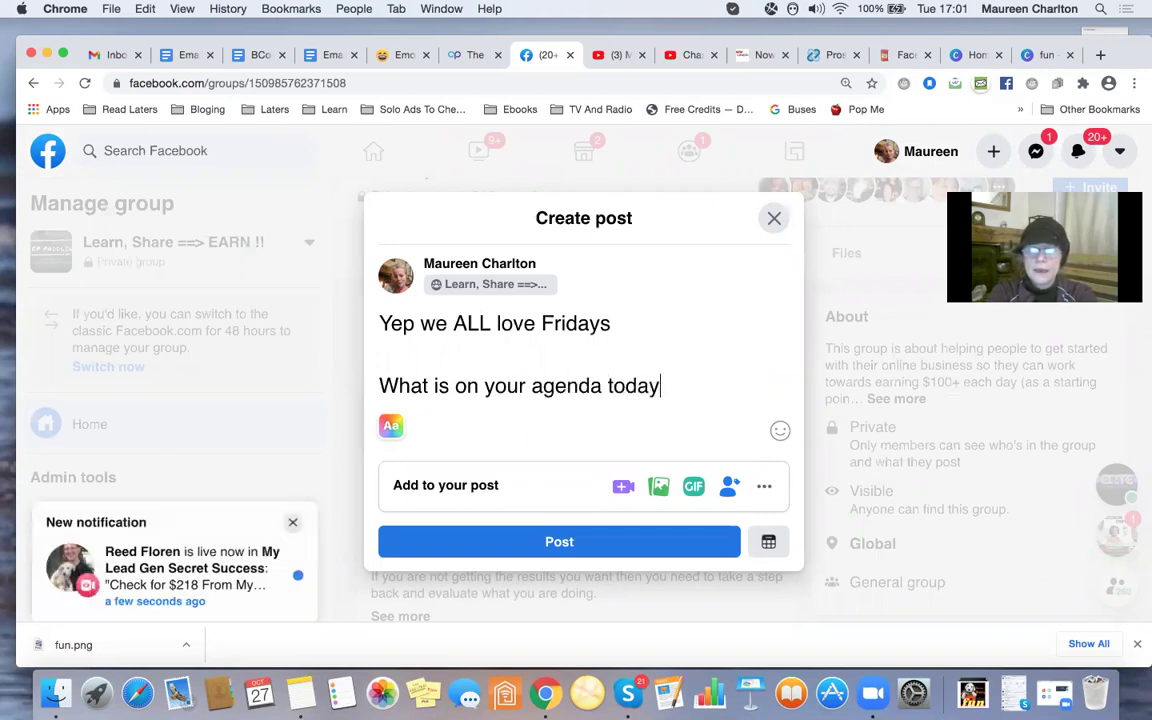
{"action": "type", "text": "?"}
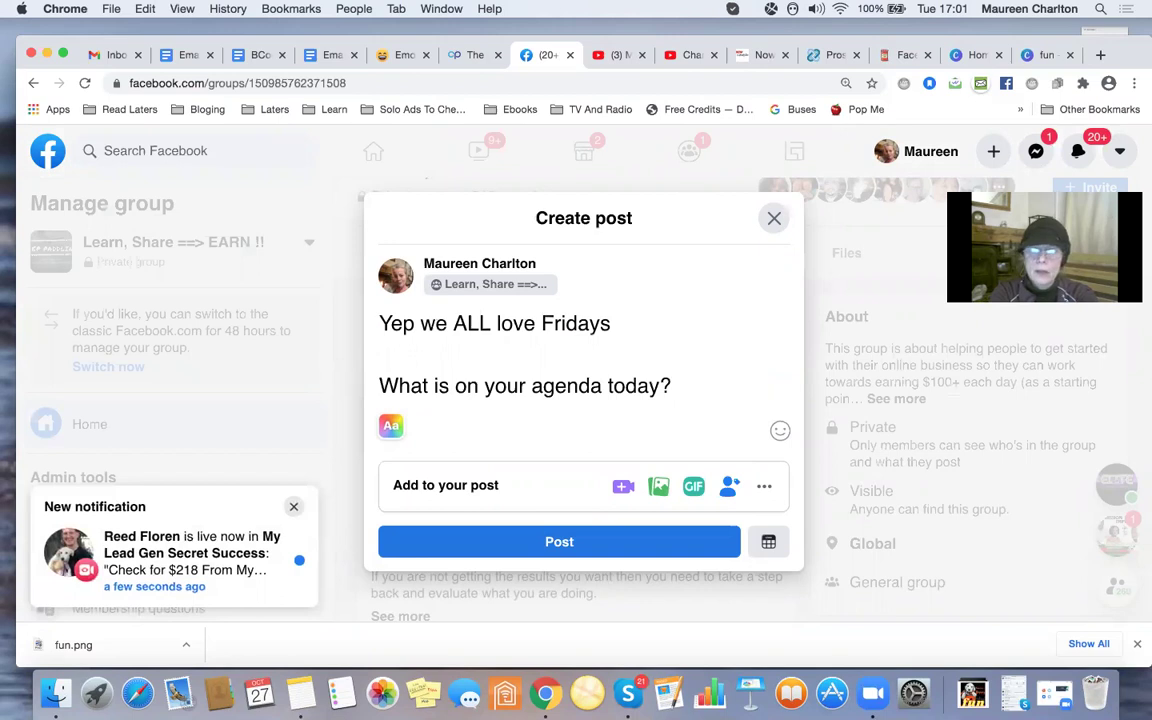
{"action": "key", "text": "Return"}
{"action": "key", "text": "Return"}
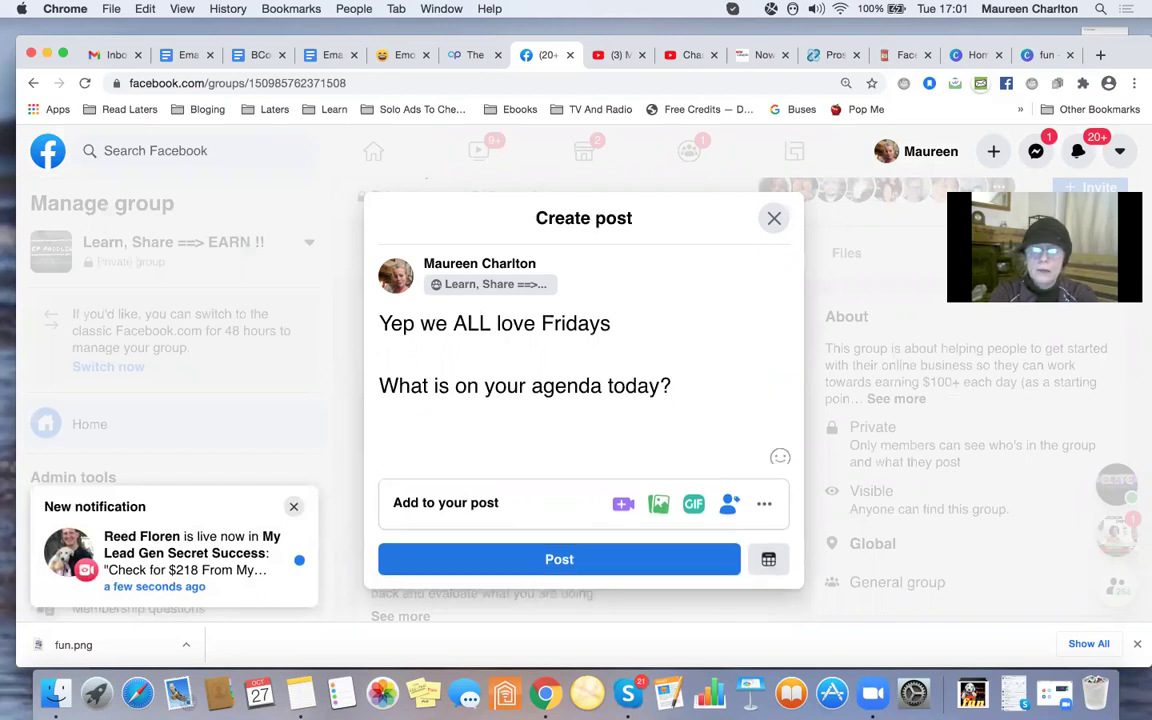
{"action": "type", "text": "Please"}
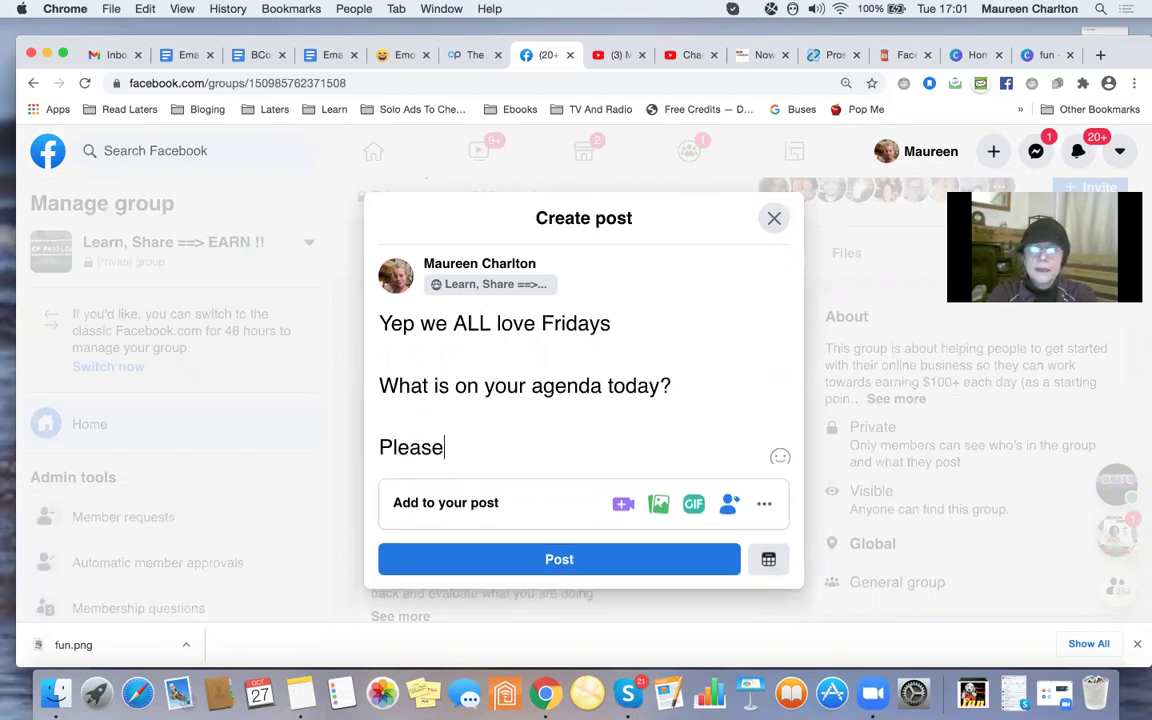
{"action": "type", "text": " leave a"}
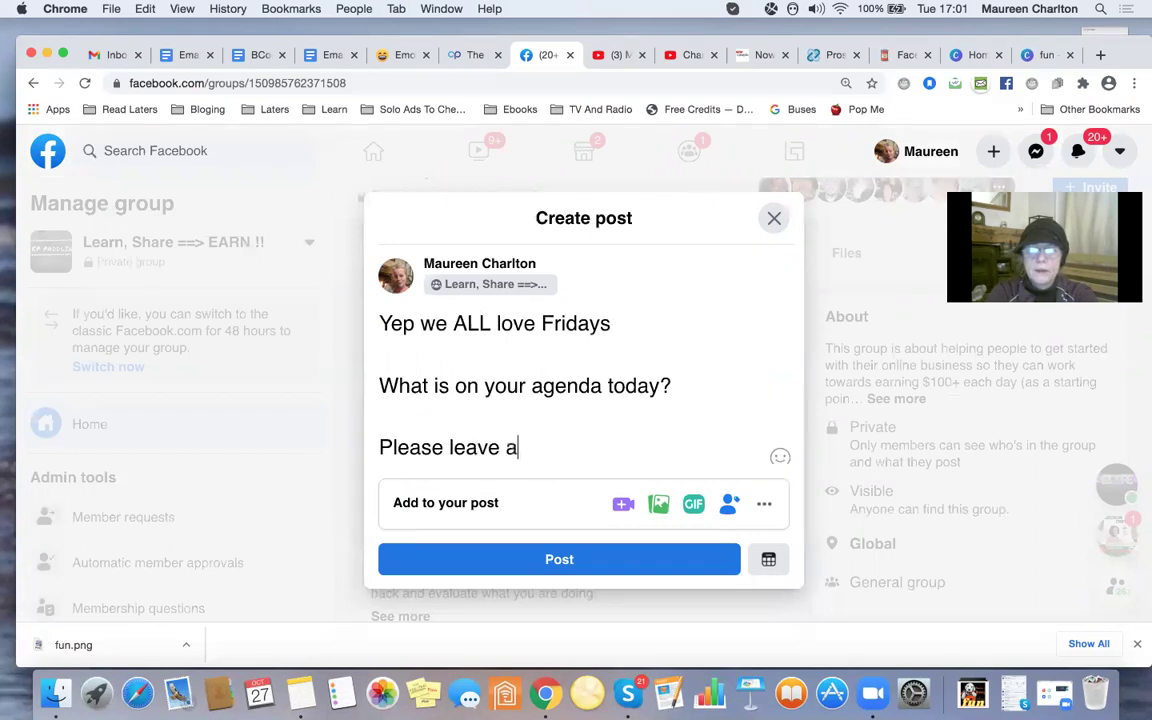
{"action": "type", "text": " comment "}
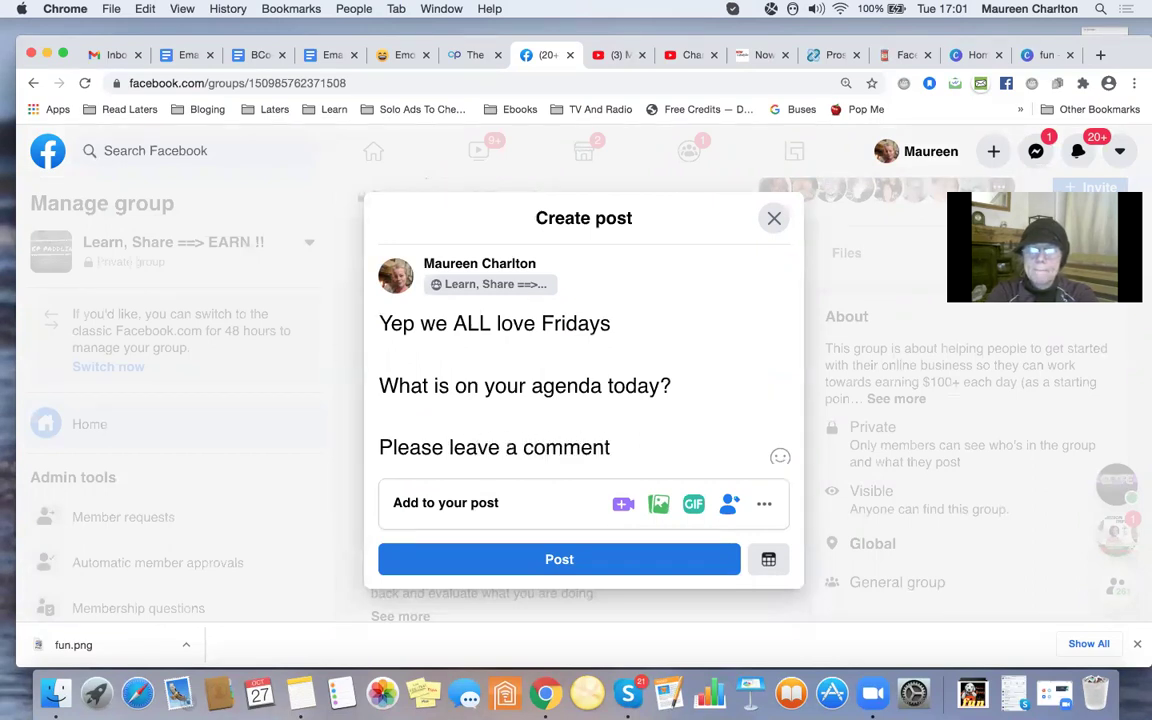
{"action": "type", "text": "beow"}
{"action": "key", "text": "BackSpace"}
{"action": "key", "text": "BackSpace"}
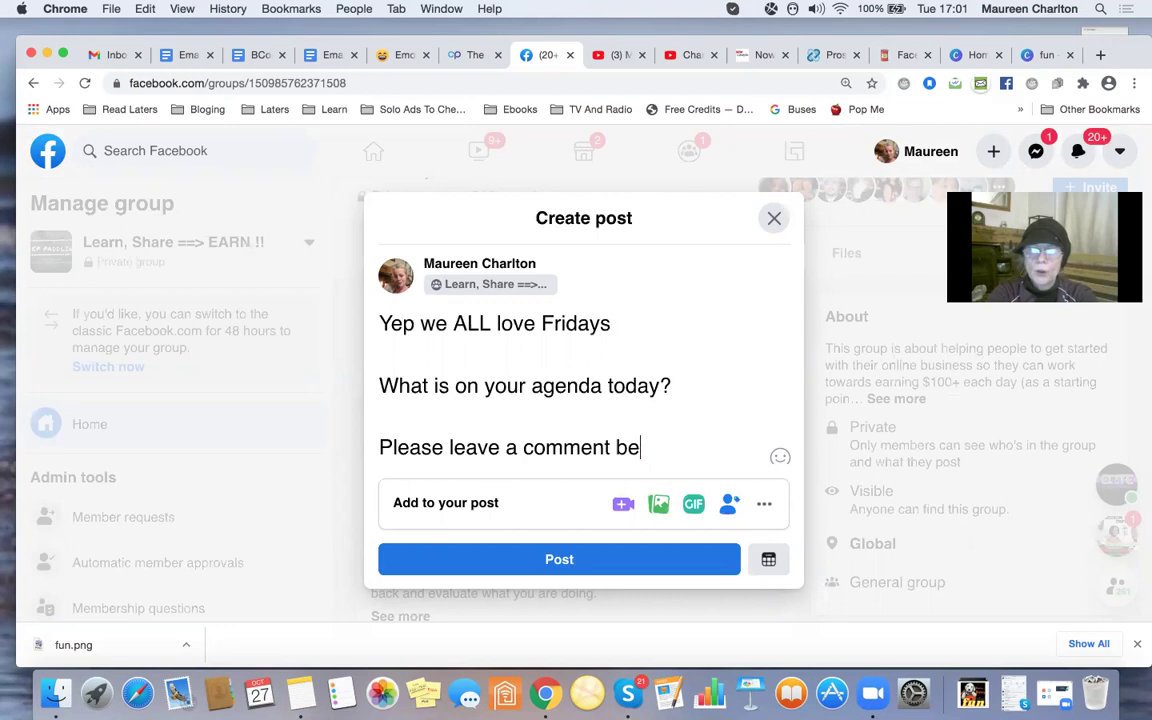
{"action": "type", "text": "low as I would love to know"}
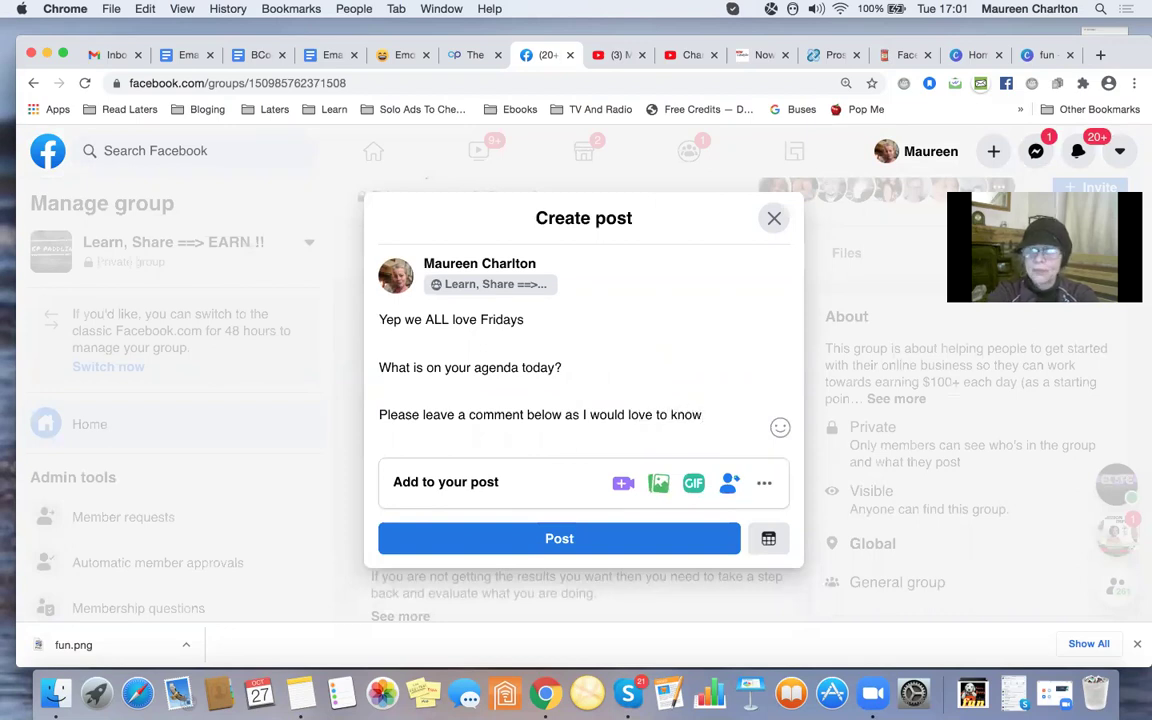
{"action": "key", "text": "Return"}
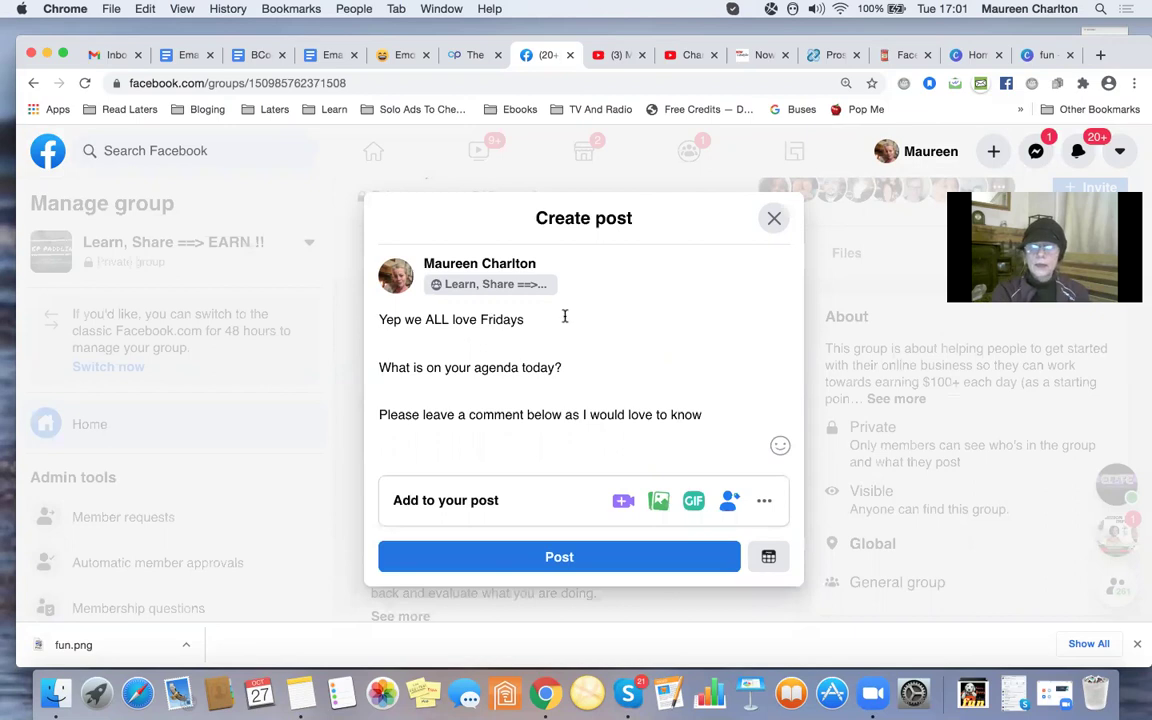
Set the Fridays post's publish date to 30 October 2020 and time to 06:45, and schedule it.
{"action": "left_click", "coordinate": [768, 557]}
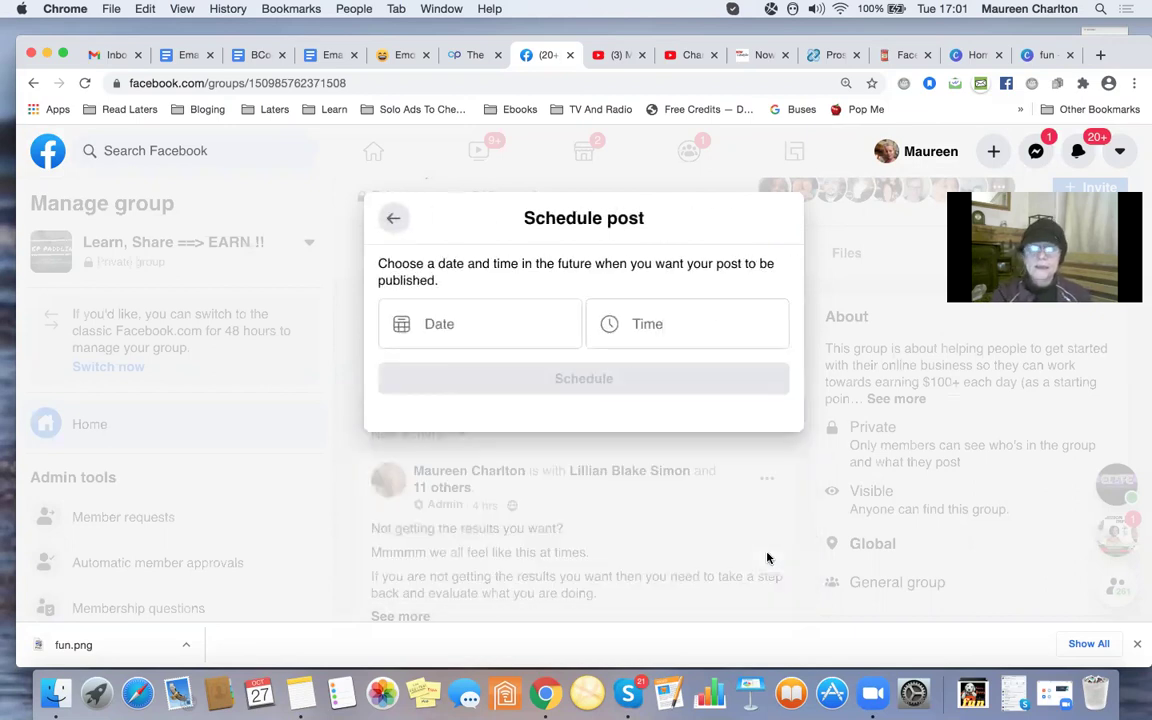
{"action": "left_click", "coordinate": [465, 316]}
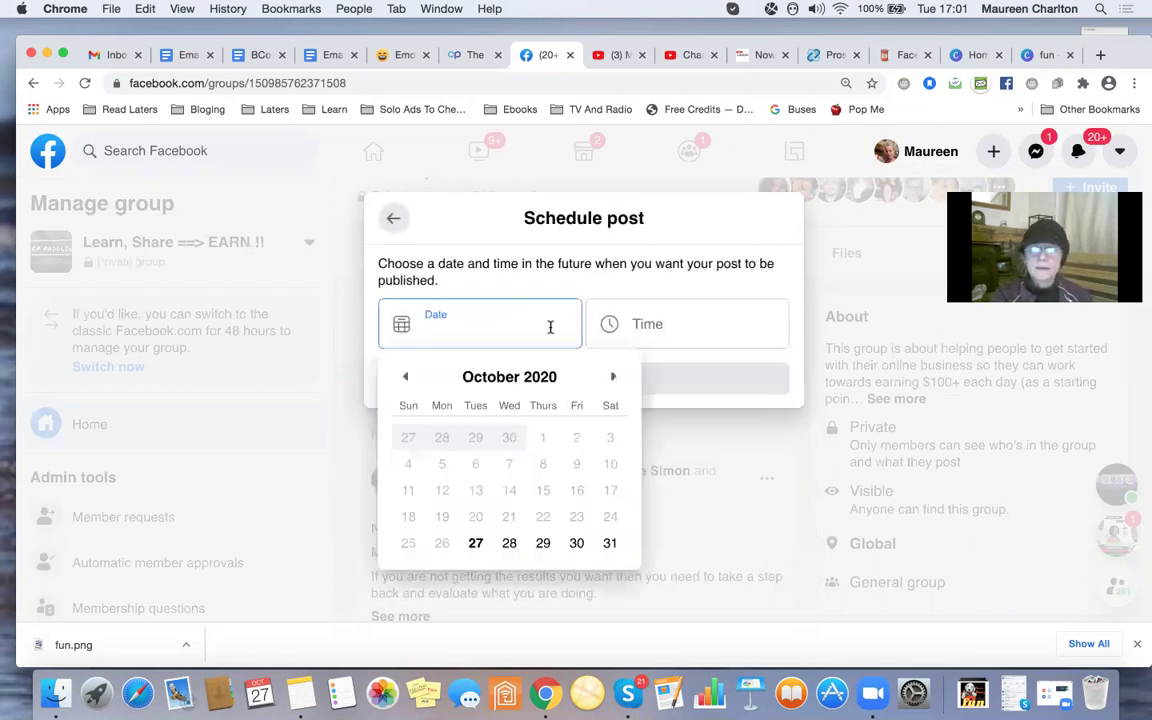
{"action": "left_click", "coordinate": [576, 543]}
{"action": "left_click", "coordinate": [655, 324]}
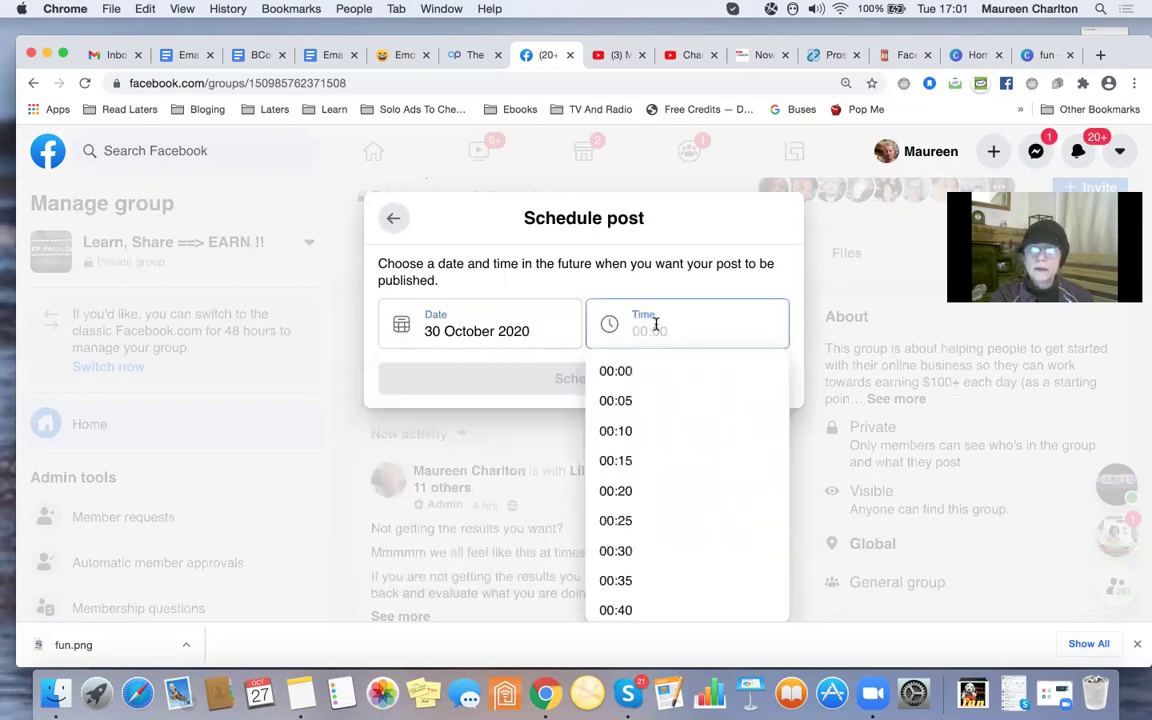
{"action": "scroll", "coordinate": [685, 527], "scroll_direction": "down", "scroll_amount": 10}
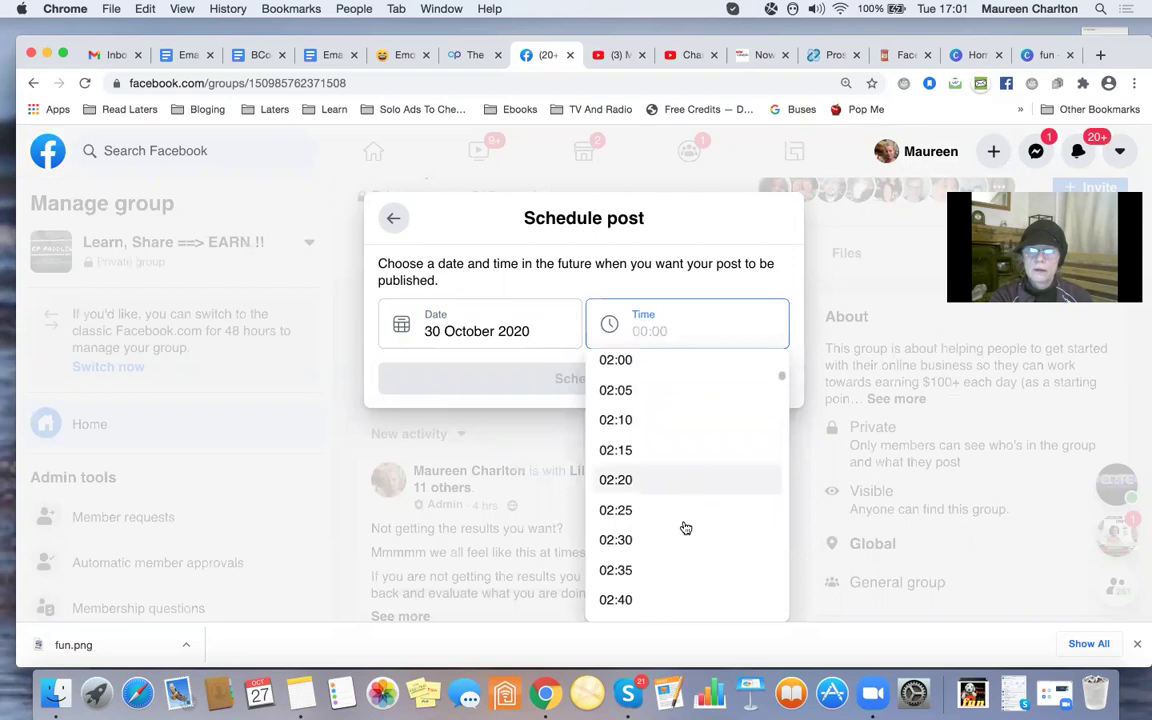
{"action": "scroll", "coordinate": [685, 527], "scroll_direction": "down", "scroll_amount": 15}
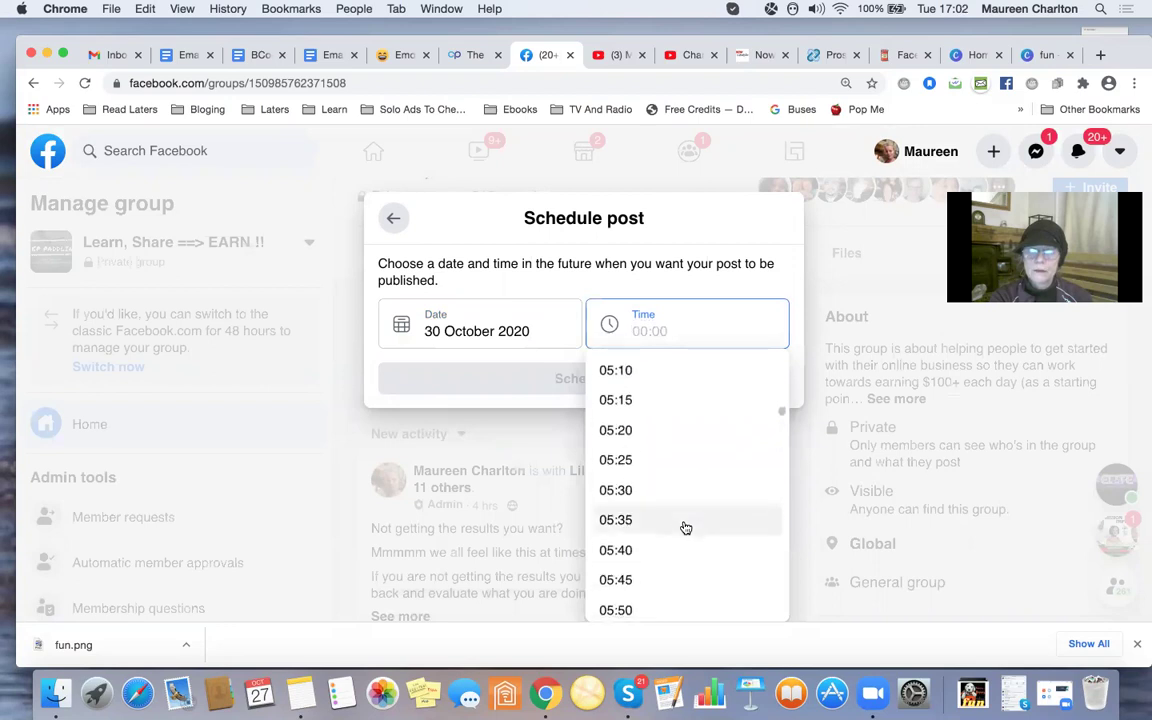
{"action": "scroll", "coordinate": [685, 527], "scroll_direction": "down", "scroll_amount": 3}
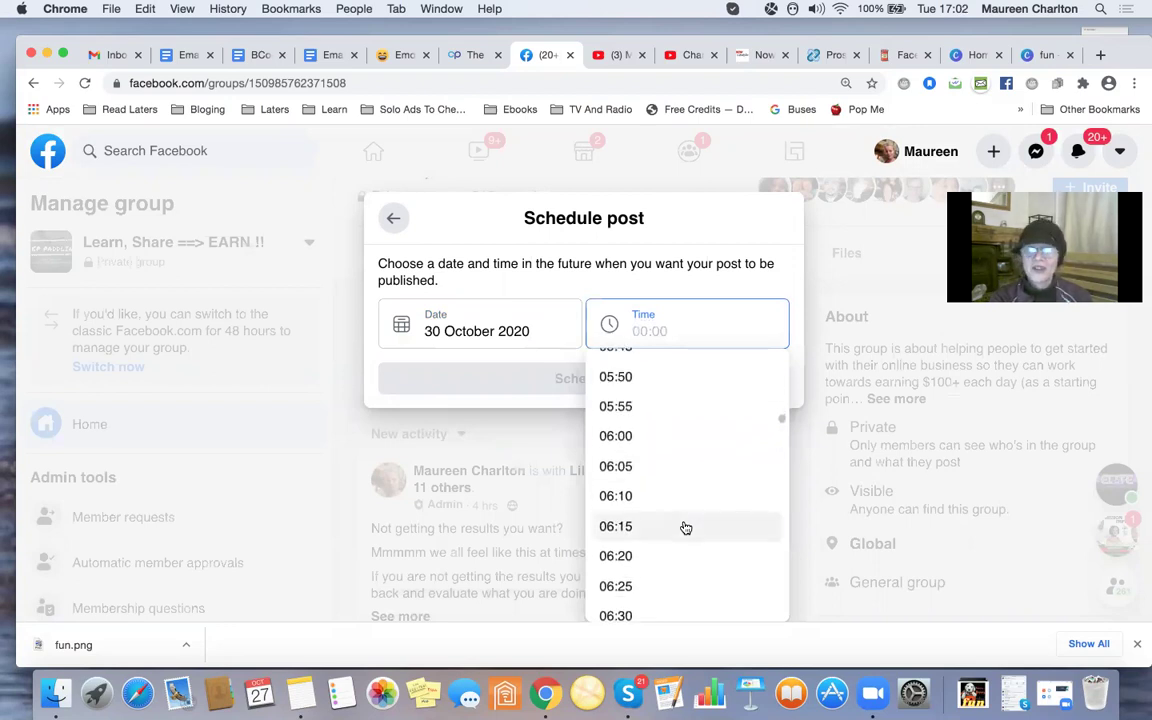
{"action": "scroll", "coordinate": [685, 527], "scroll_direction": "down", "scroll_amount": 3}
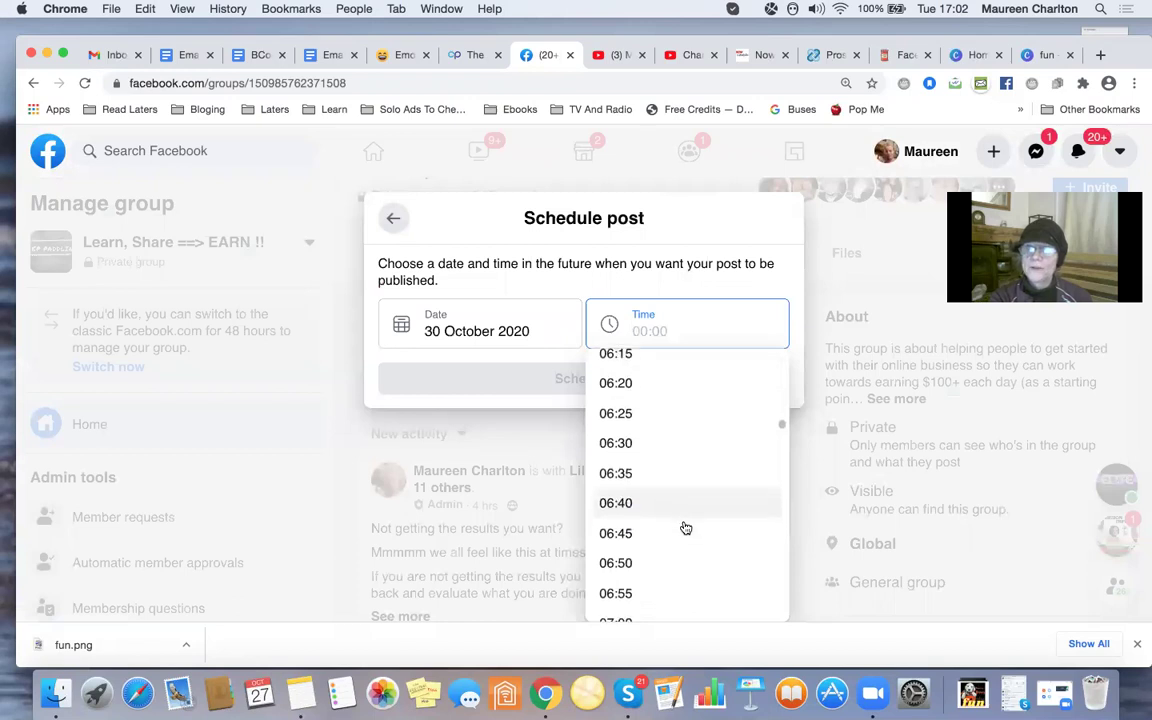
{"action": "left_click", "coordinate": [684, 527]}
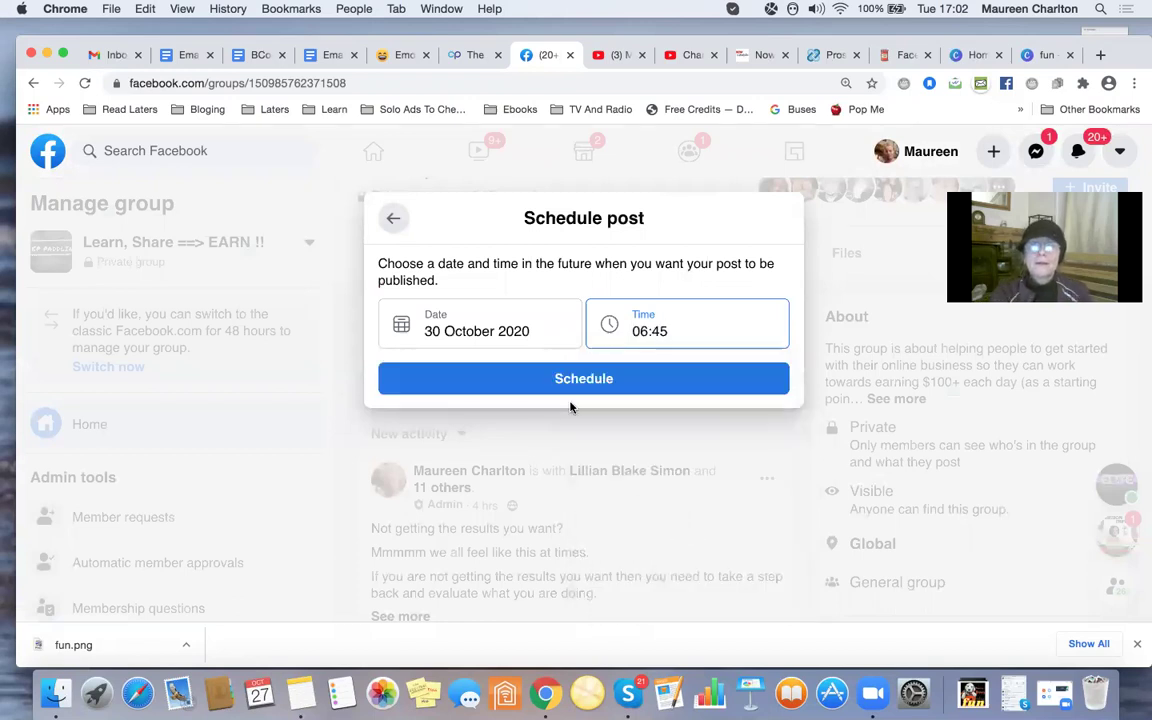
{"action": "left_click", "coordinate": [585, 379]}
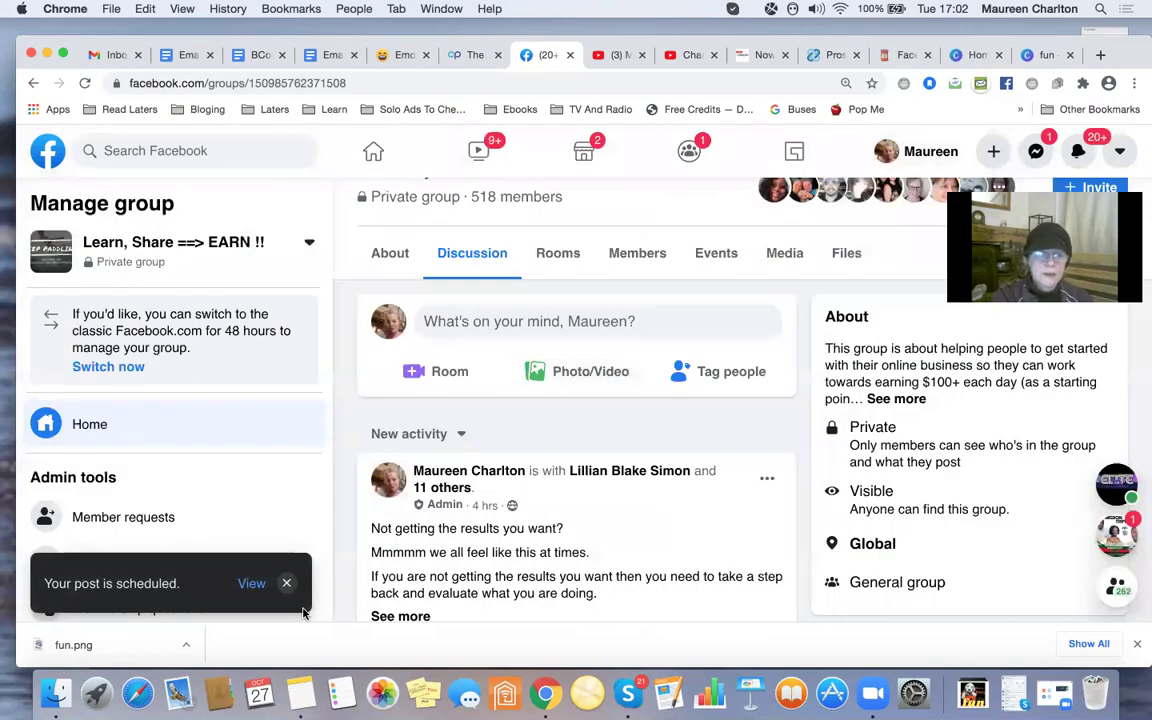
View the group's three scheduled posts and open the options menu of the 30 October Fridays post.
{"action": "left_click", "coordinate": [251, 584]}
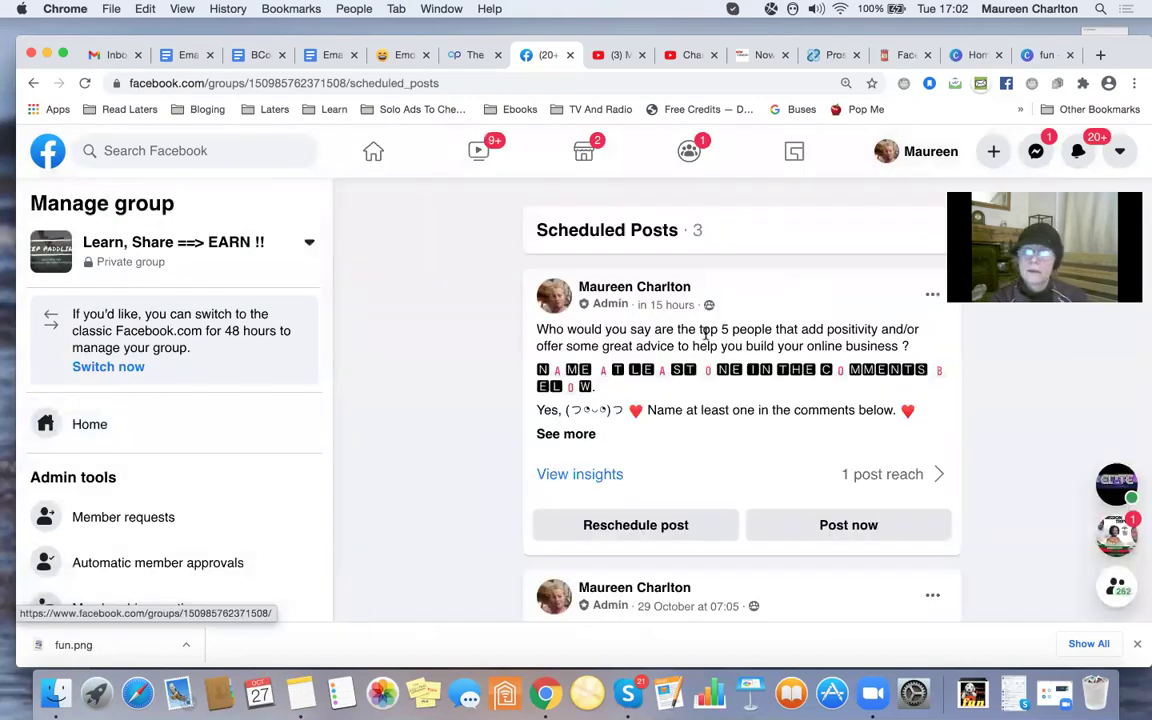
{"action": "scroll", "coordinate": [789, 405], "scroll_direction": "down", "scroll_amount": 10}
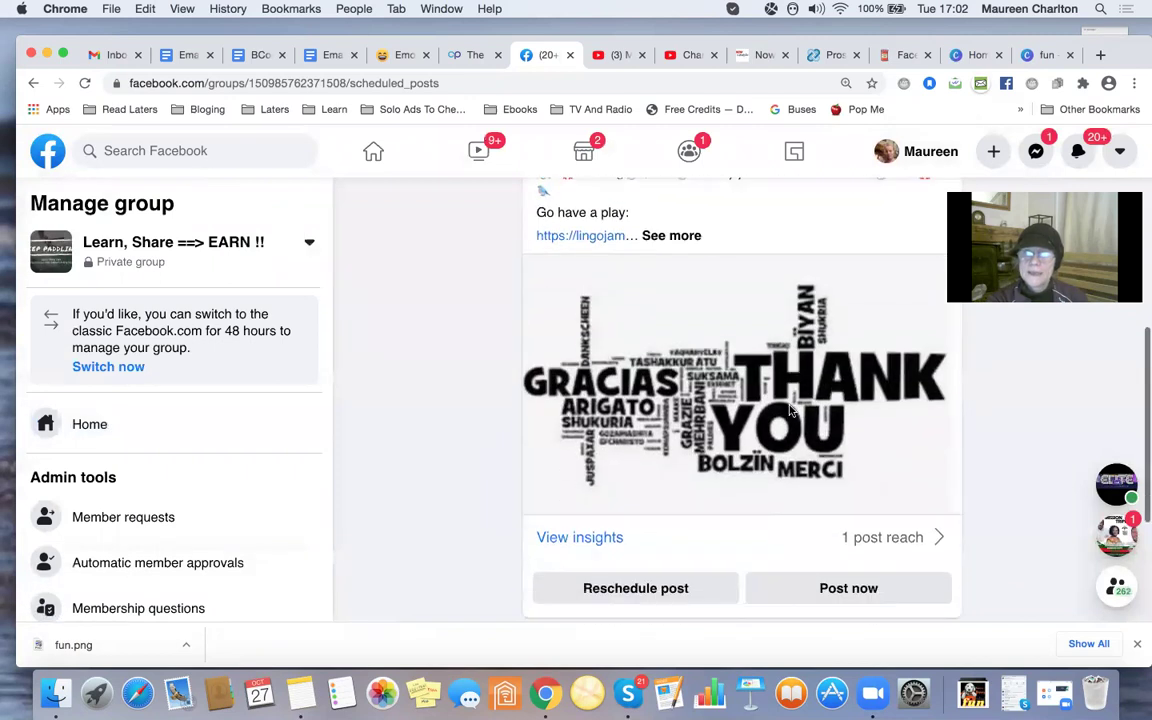
{"action": "scroll", "coordinate": [789, 410], "scroll_direction": "up", "scroll_amount": 4}
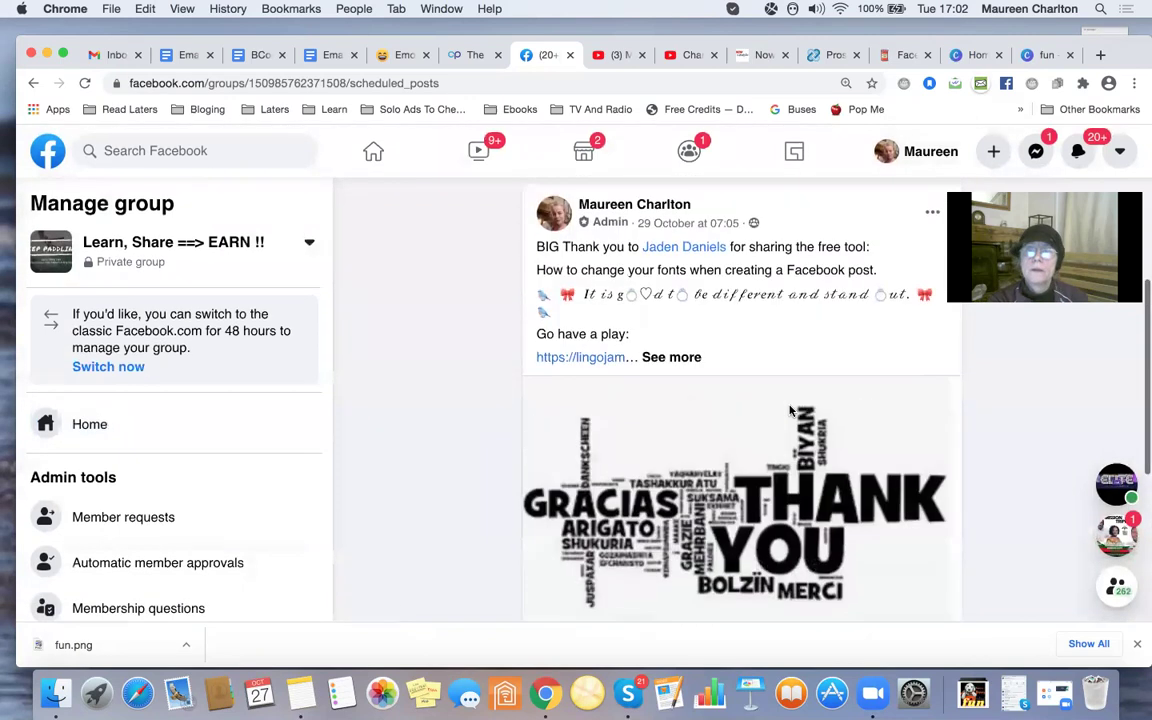
{"action": "scroll", "coordinate": [789, 410], "scroll_direction": "down", "scroll_amount": 5}
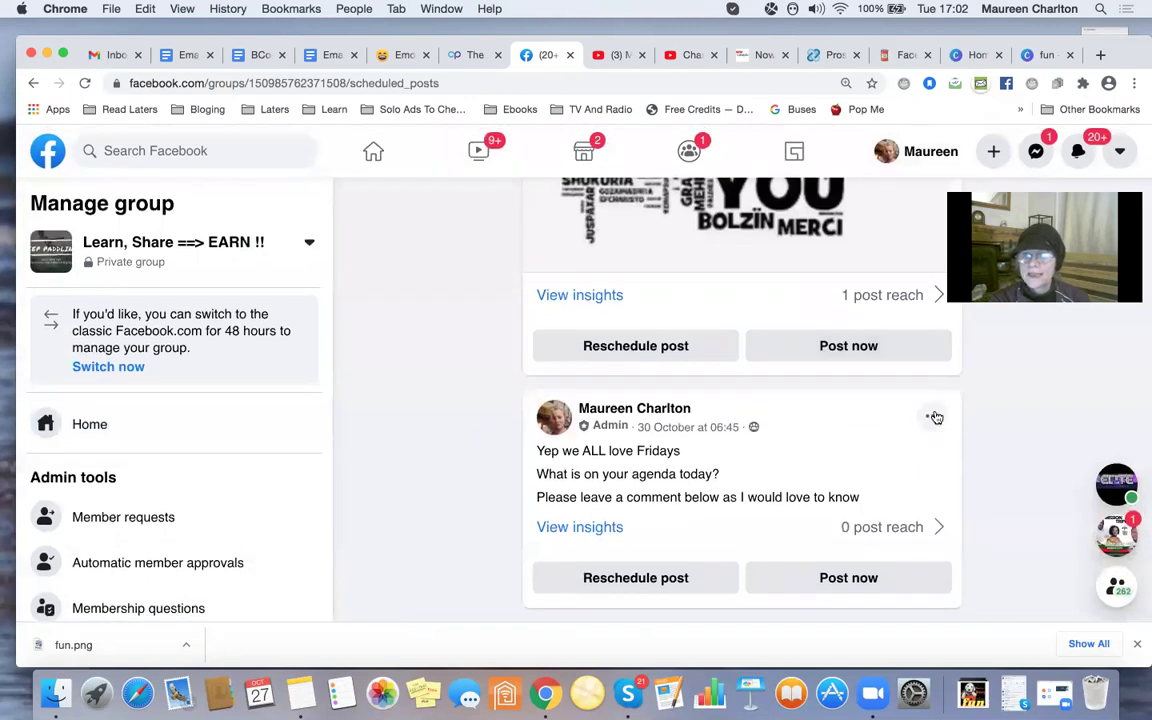
{"action": "left_click", "coordinate": [933, 411]}
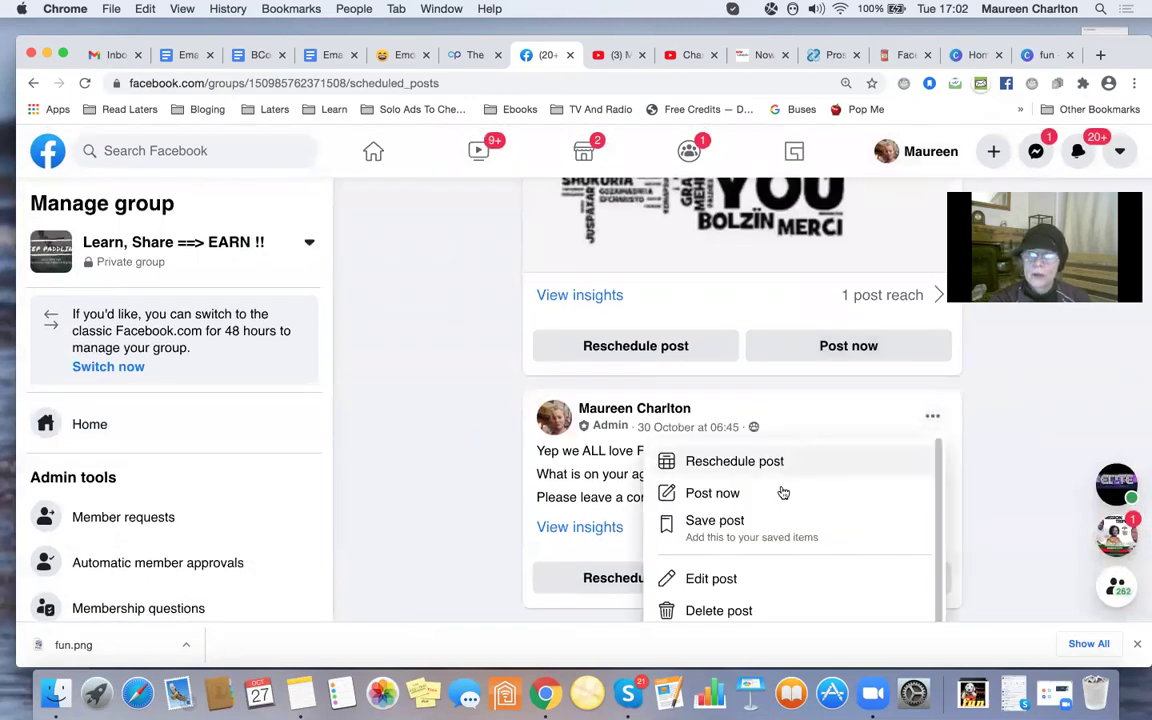
Edit the Fridays post and select its 'Please leave a comment…' line for copying.
{"action": "left_click", "coordinate": [727, 579]}
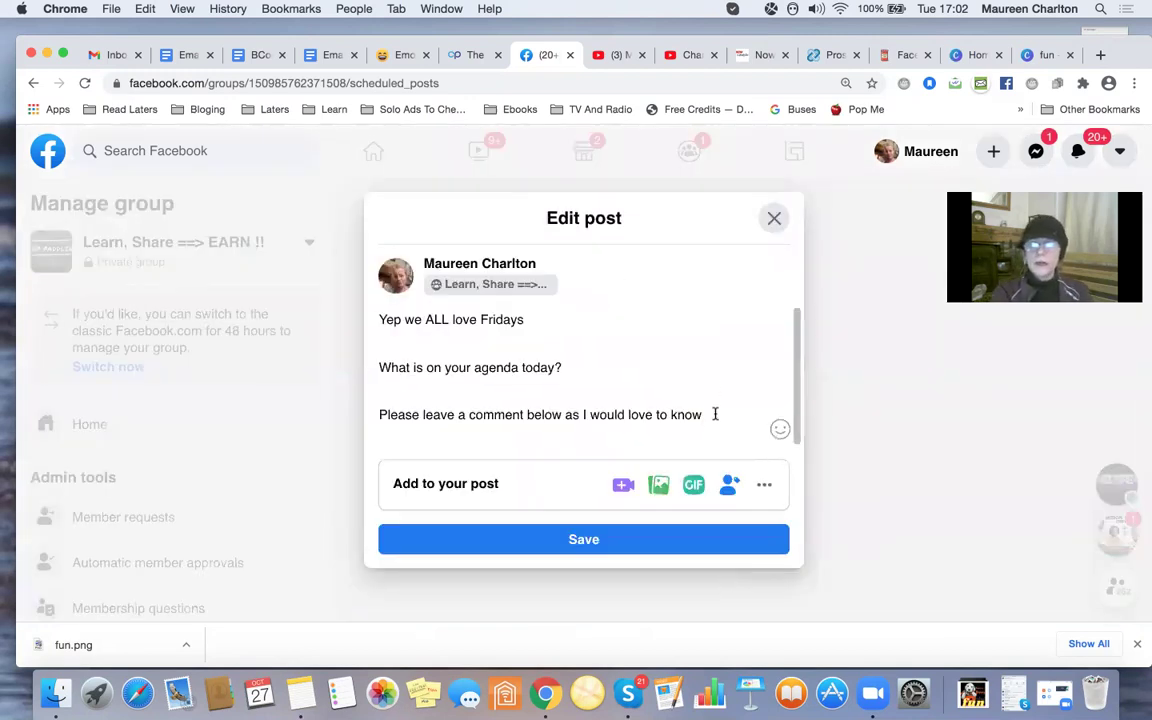
{"action": "triple_click", "coordinate": [715, 415]}
{"action": "key", "text": "super+c"}
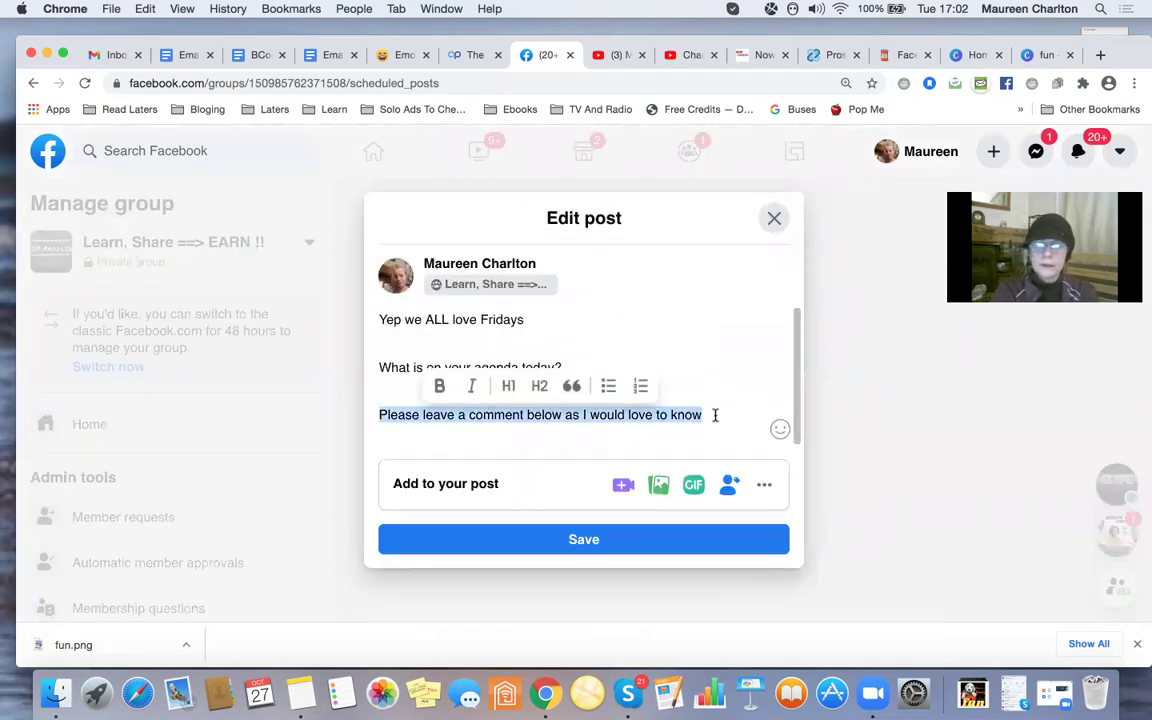
{"action": "left_click", "coordinate": [970, 58]}
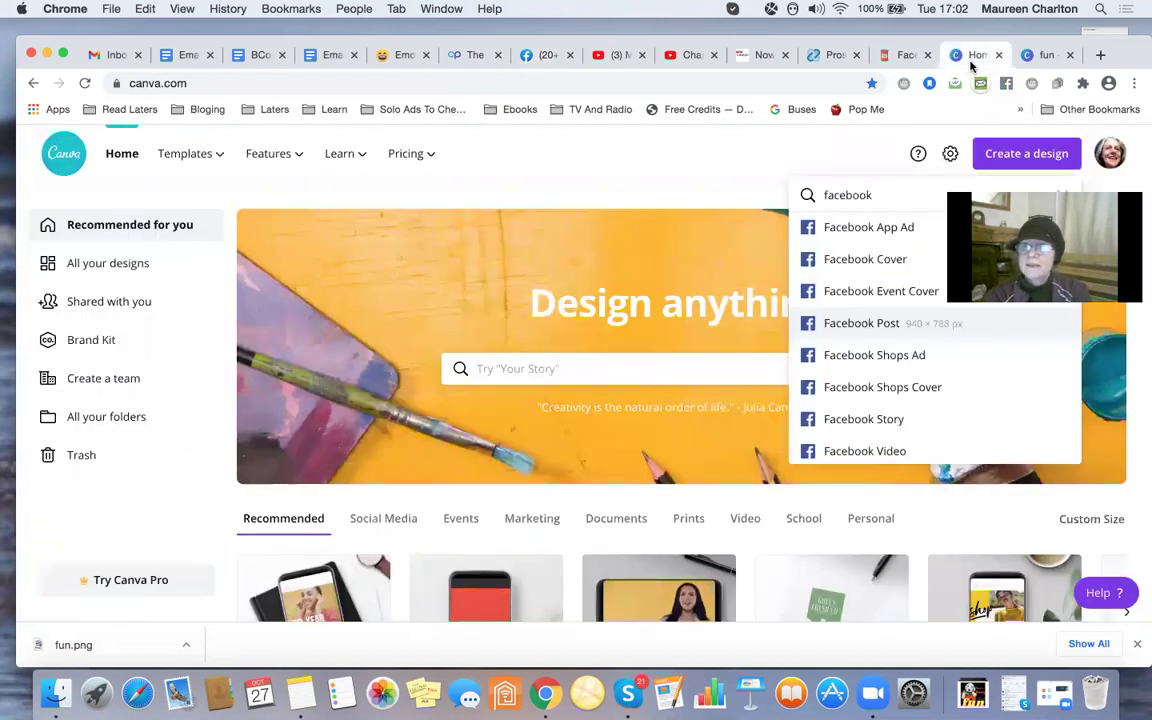
Paste the comment-request sentence into LingoJam Facebook Fonts' normal text box.
{"action": "left_click", "coordinate": [1048, 56]}
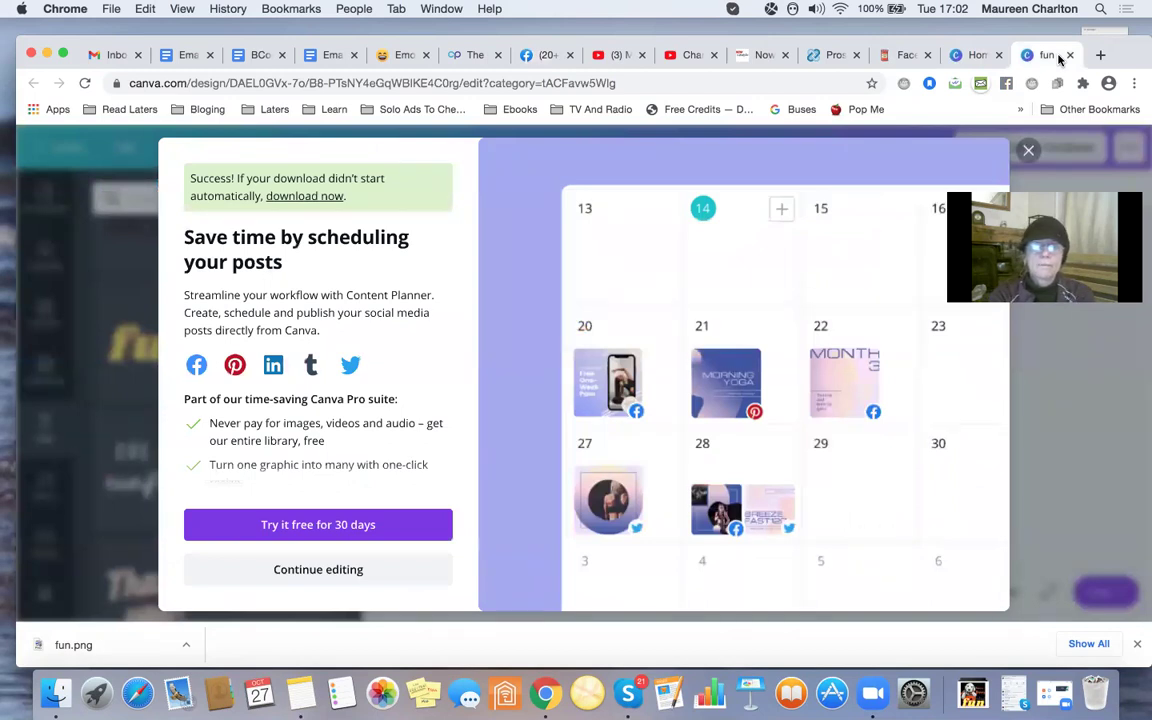
{"action": "left_click", "coordinate": [818, 58]}
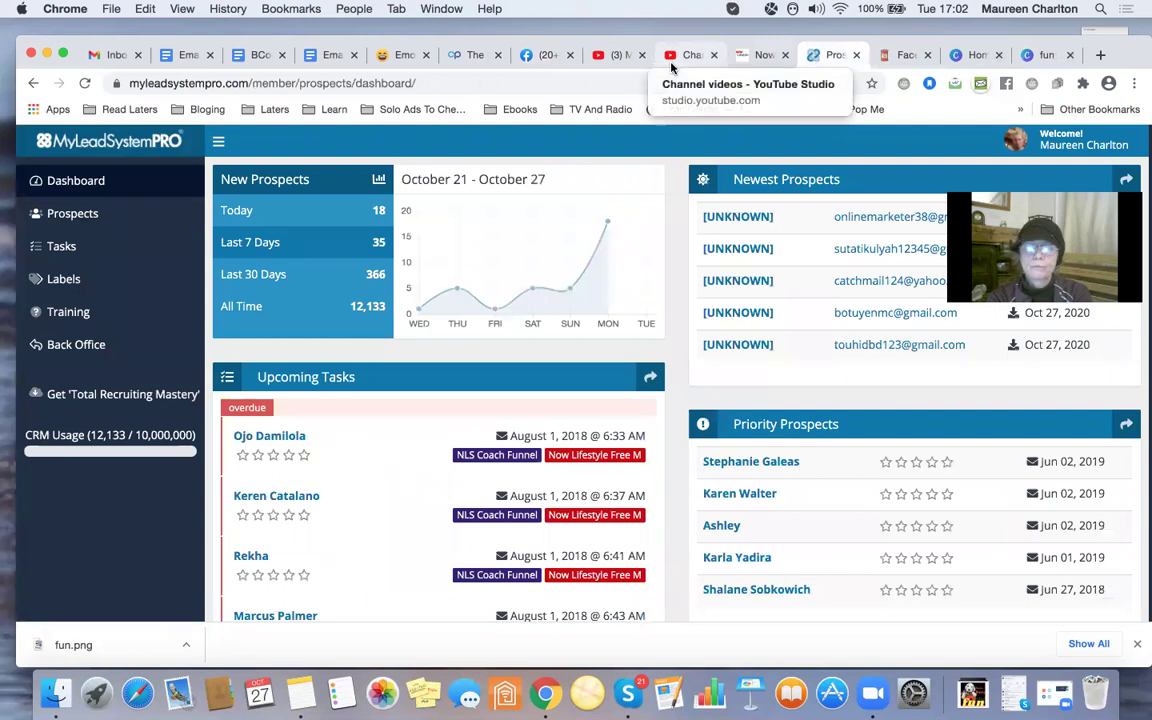
{"action": "left_click", "coordinate": [905, 56]}
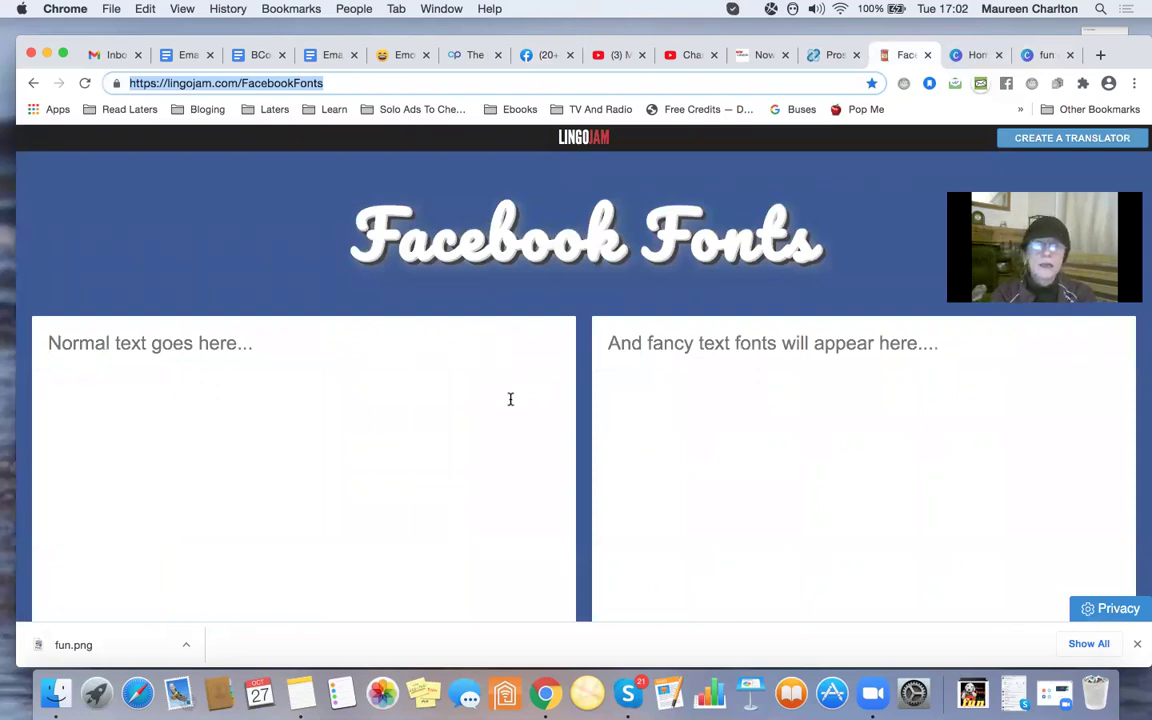
{"action": "left_click", "coordinate": [300, 360]}
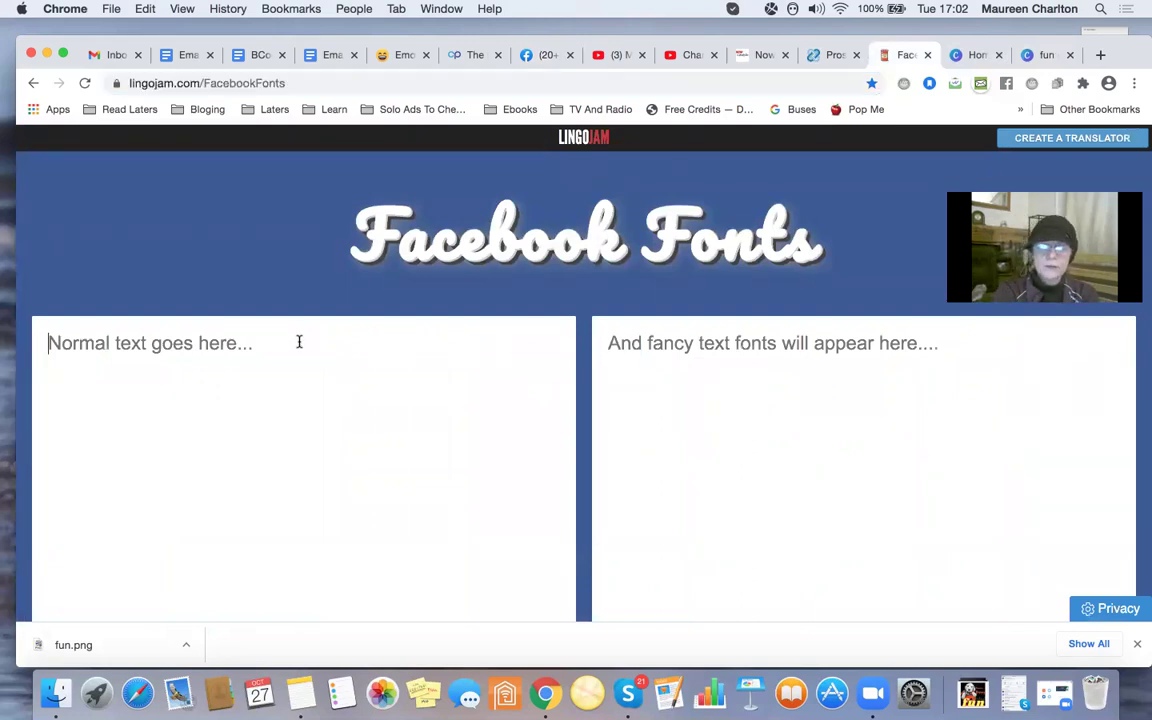
{"action": "key", "text": "super+v"}
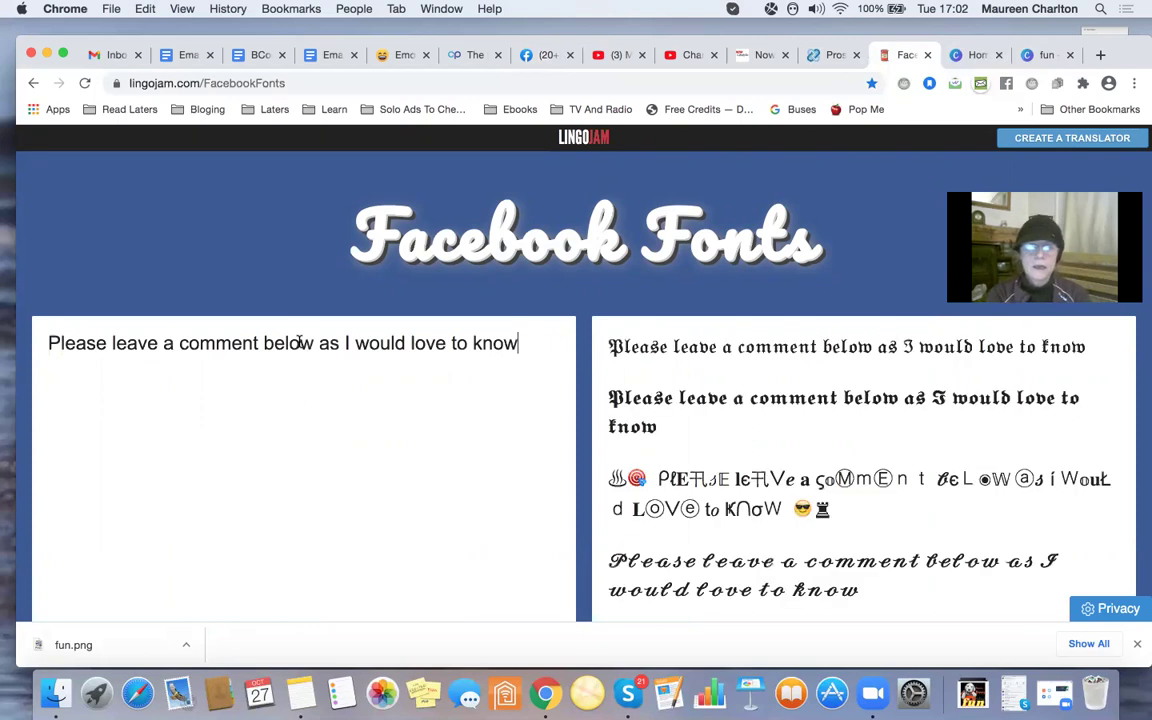
Select and copy the outlined-letter version of the sentence from the converted fonts.
{"action": "scroll", "coordinate": [305, 432], "scroll_direction": "down", "scroll_amount": 5}
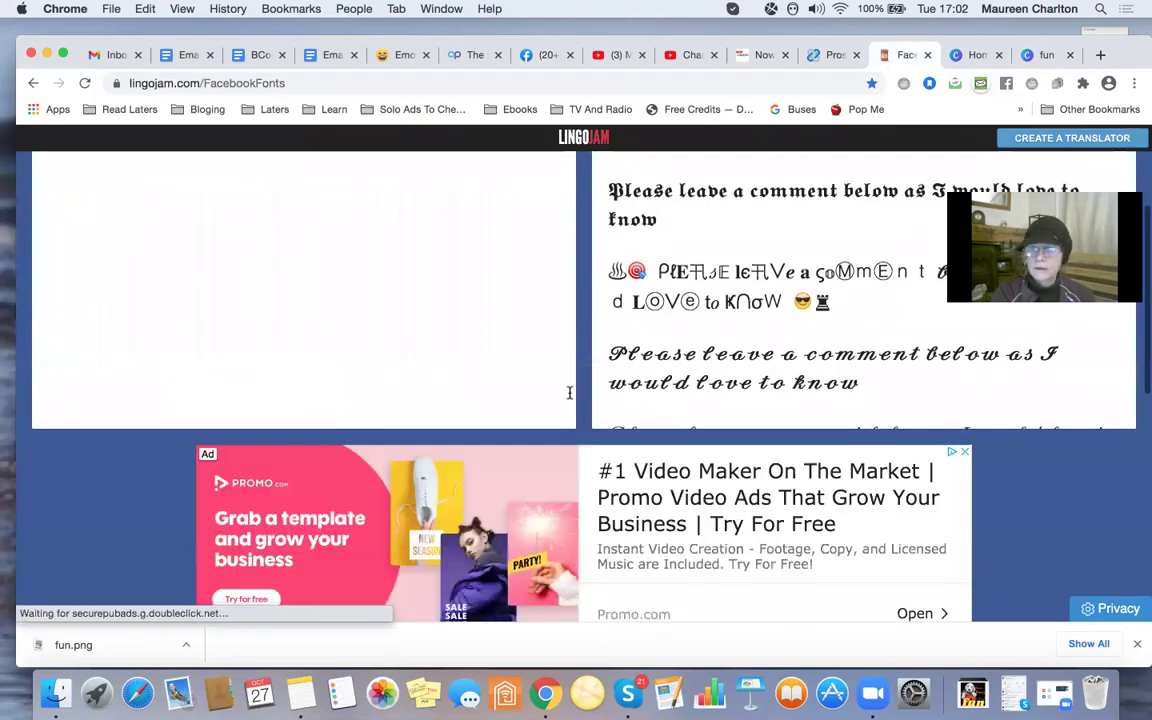
{"action": "left_click", "coordinate": [1137, 645]}
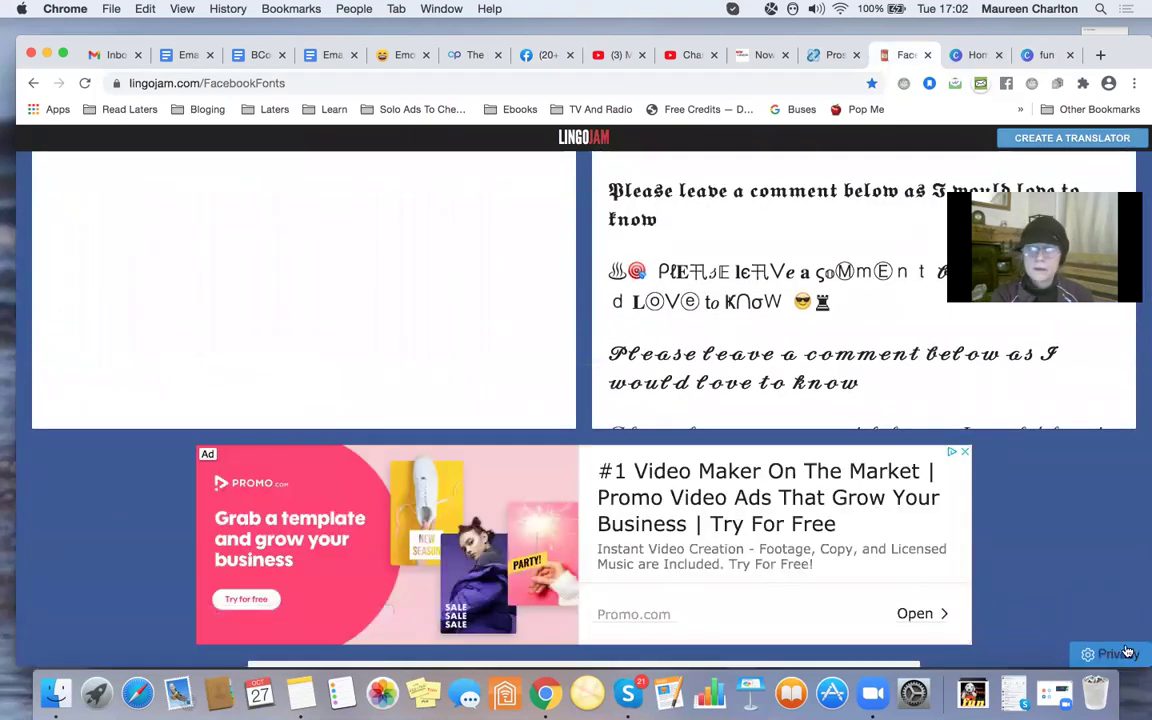
{"action": "scroll", "coordinate": [448, 413], "scroll_direction": "up", "scroll_amount": 5}
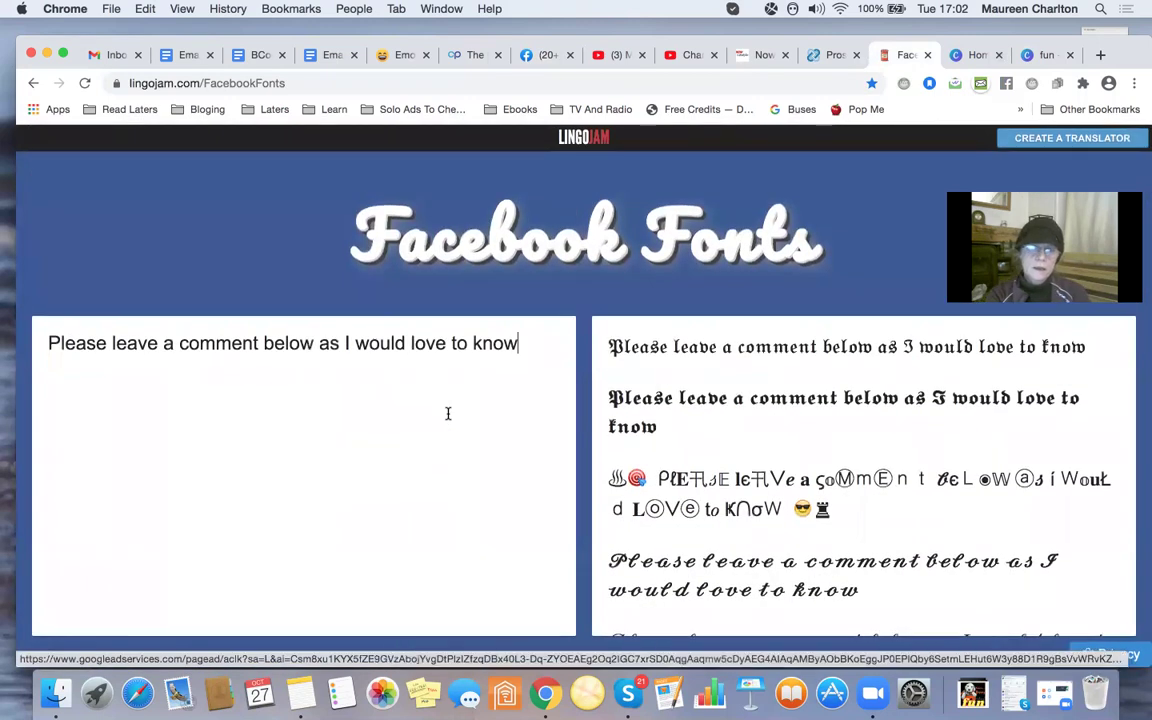
{"action": "scroll", "coordinate": [777, 399], "scroll_direction": "down", "scroll_amount": 3}
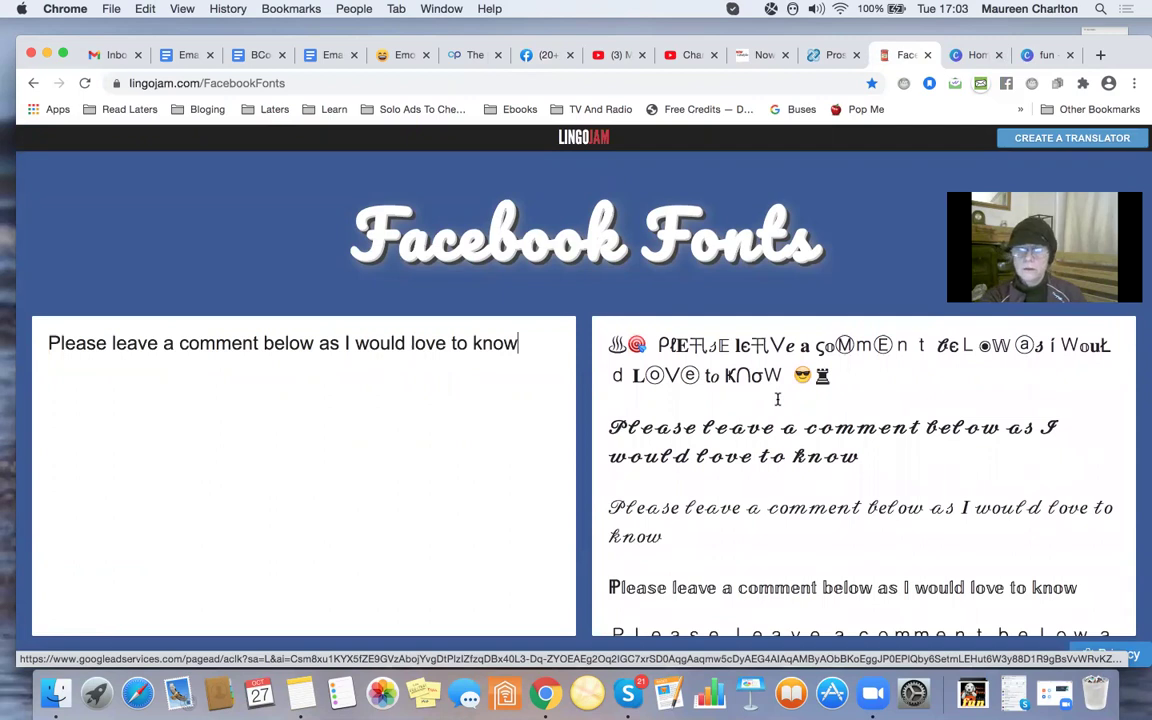
{"action": "scroll", "coordinate": [777, 399], "scroll_direction": "down", "scroll_amount": 3}
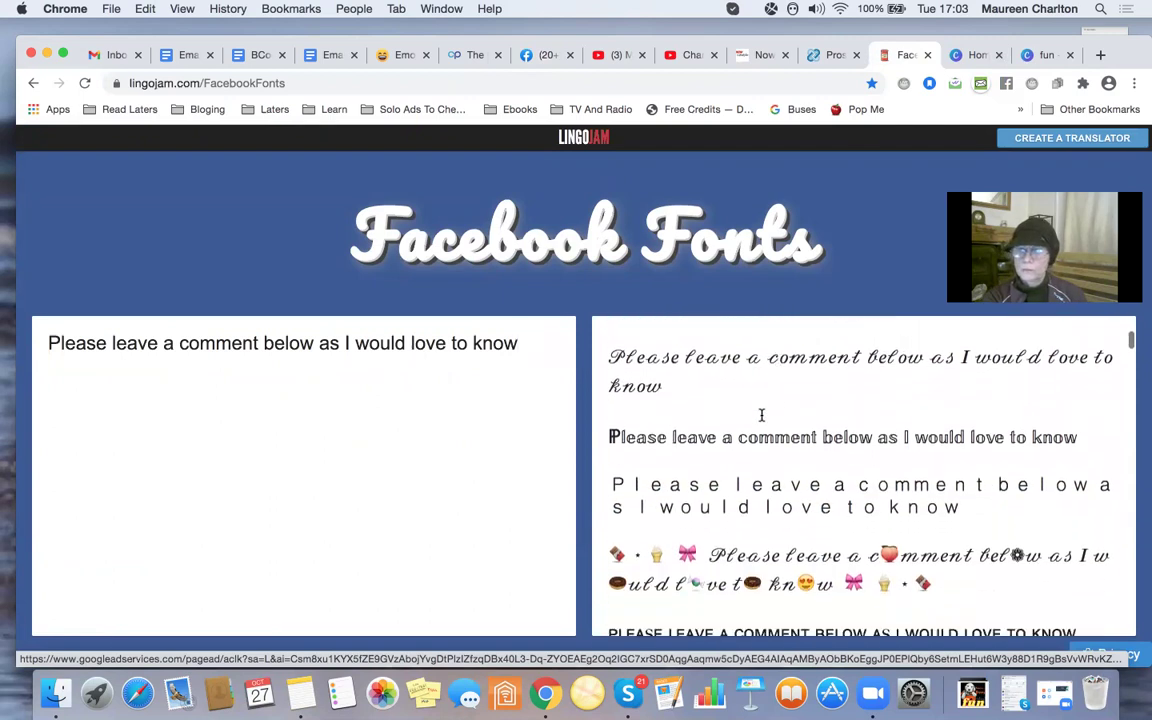
{"action": "triple_click", "coordinate": [1088, 437]}
{"action": "key", "text": "super+c"}
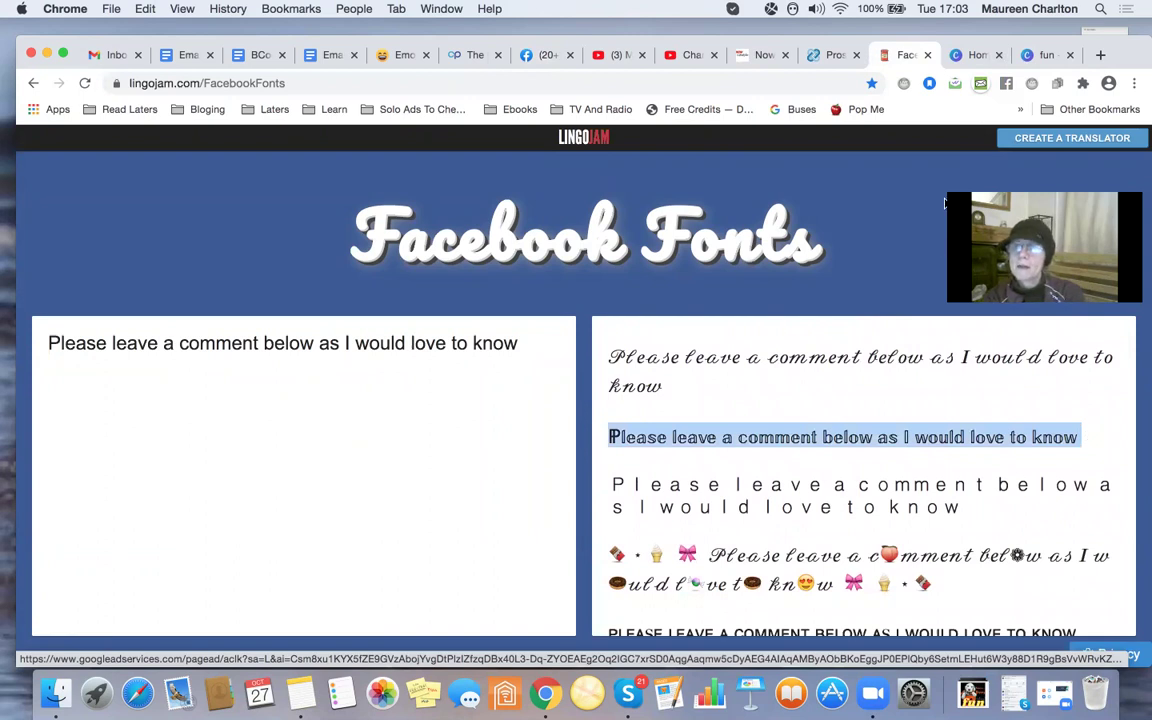
{"action": "left_click", "coordinate": [1045, 56]}
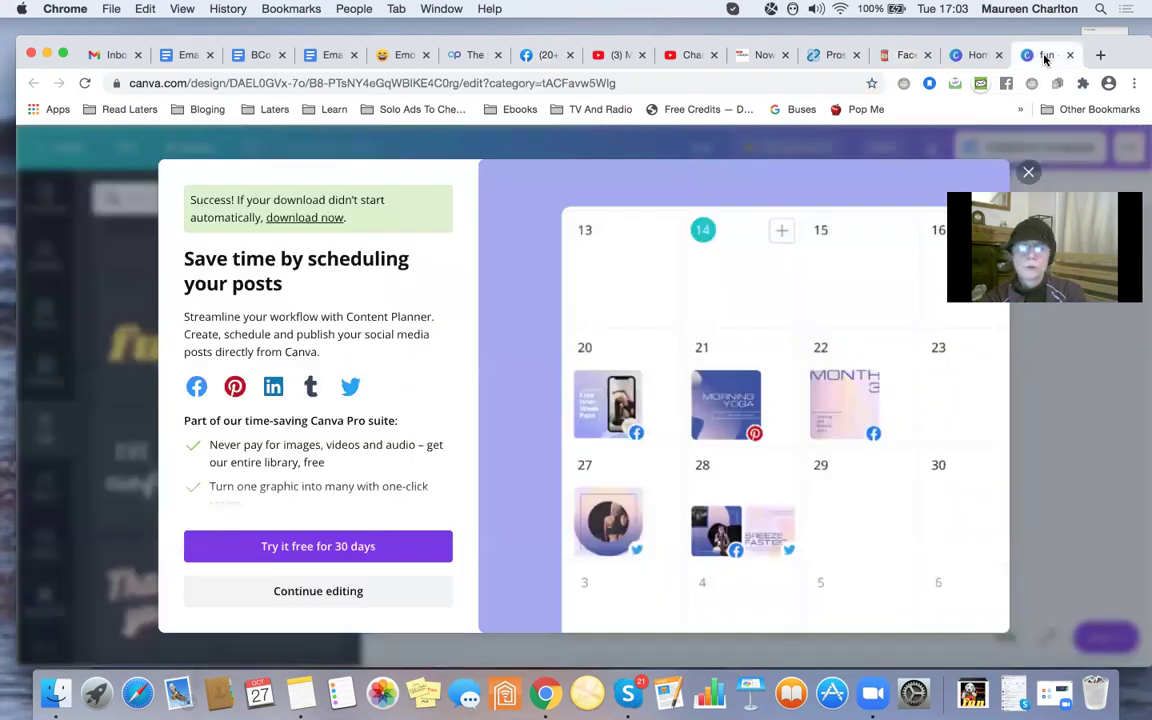
{"action": "left_click", "coordinate": [976, 57]}
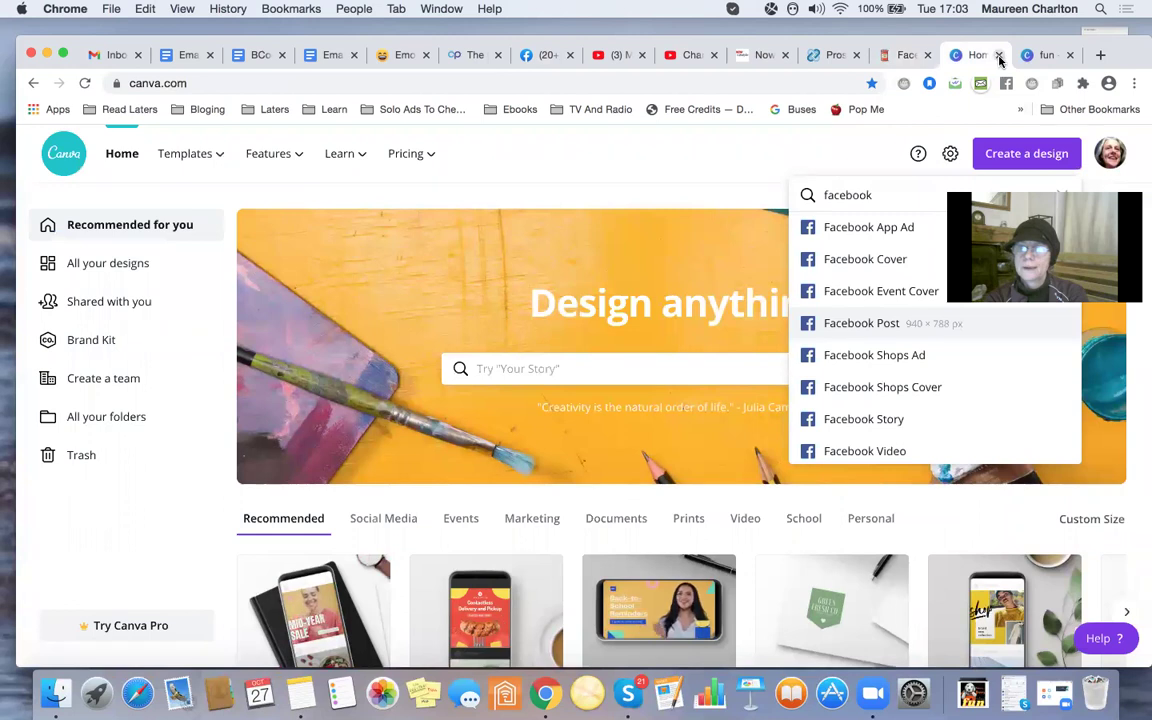
Close the two Canva tabs and return to the Facebook post being edited.
{"action": "left_click", "coordinate": [997, 56]}
{"action": "left_click", "coordinate": [999, 56]}
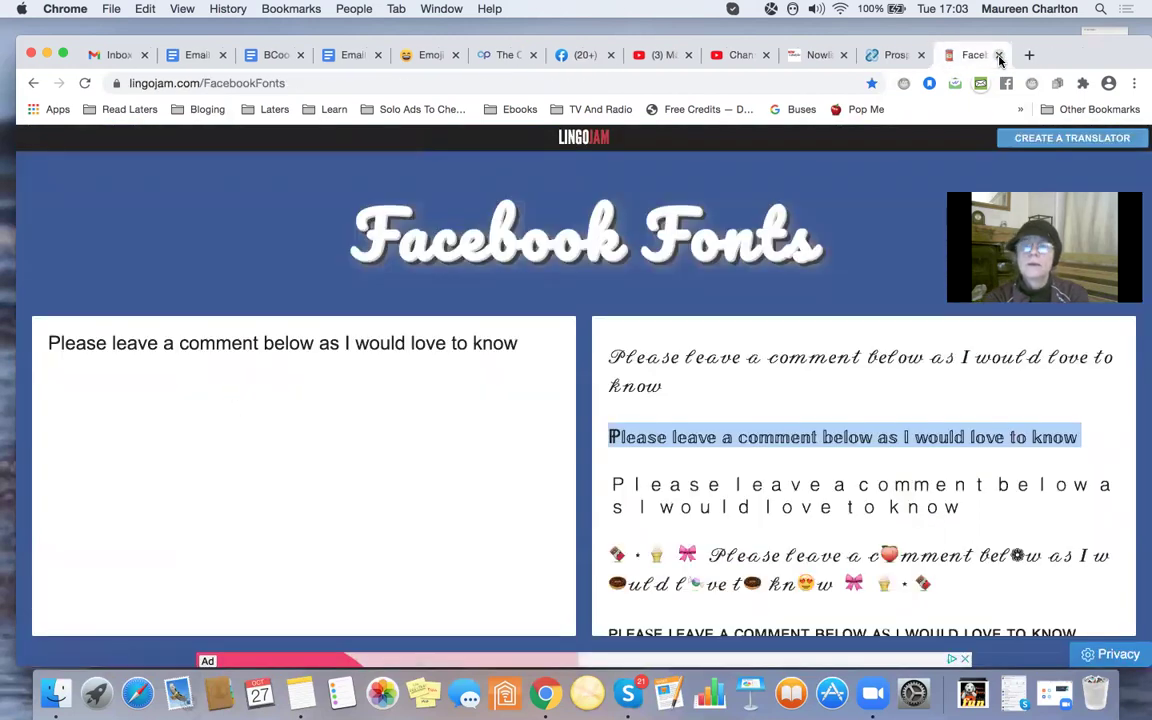
{"action": "left_click", "coordinate": [903, 60]}
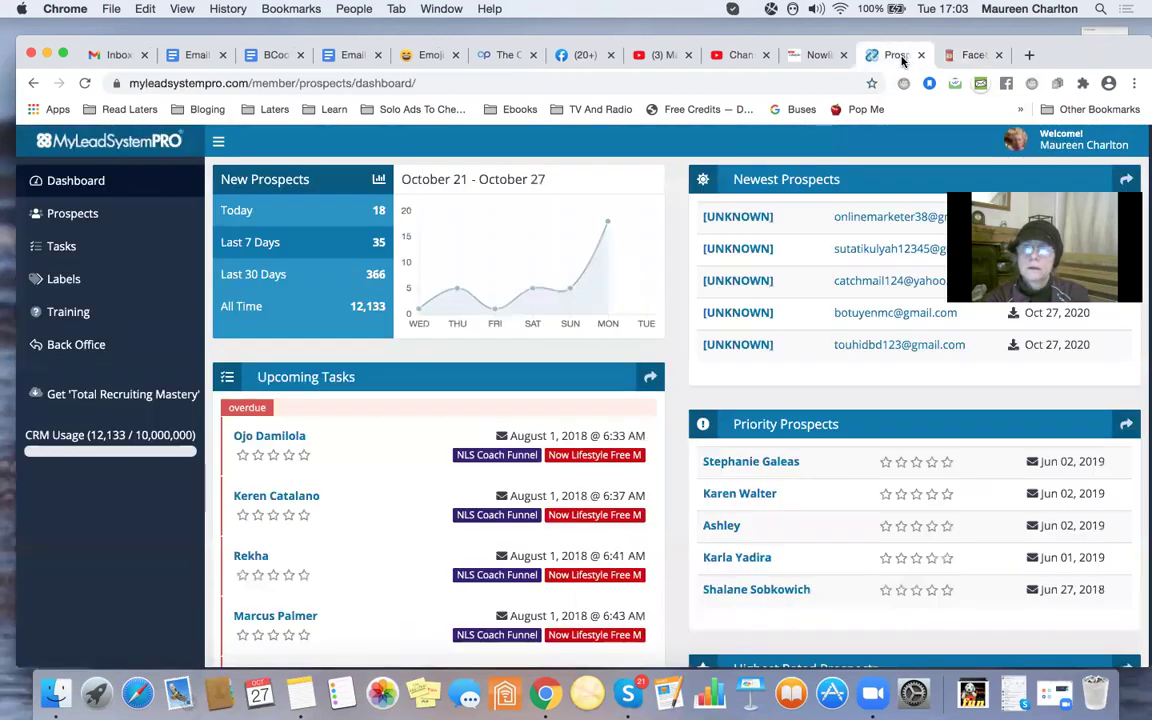
{"action": "left_click", "coordinate": [972, 60]}
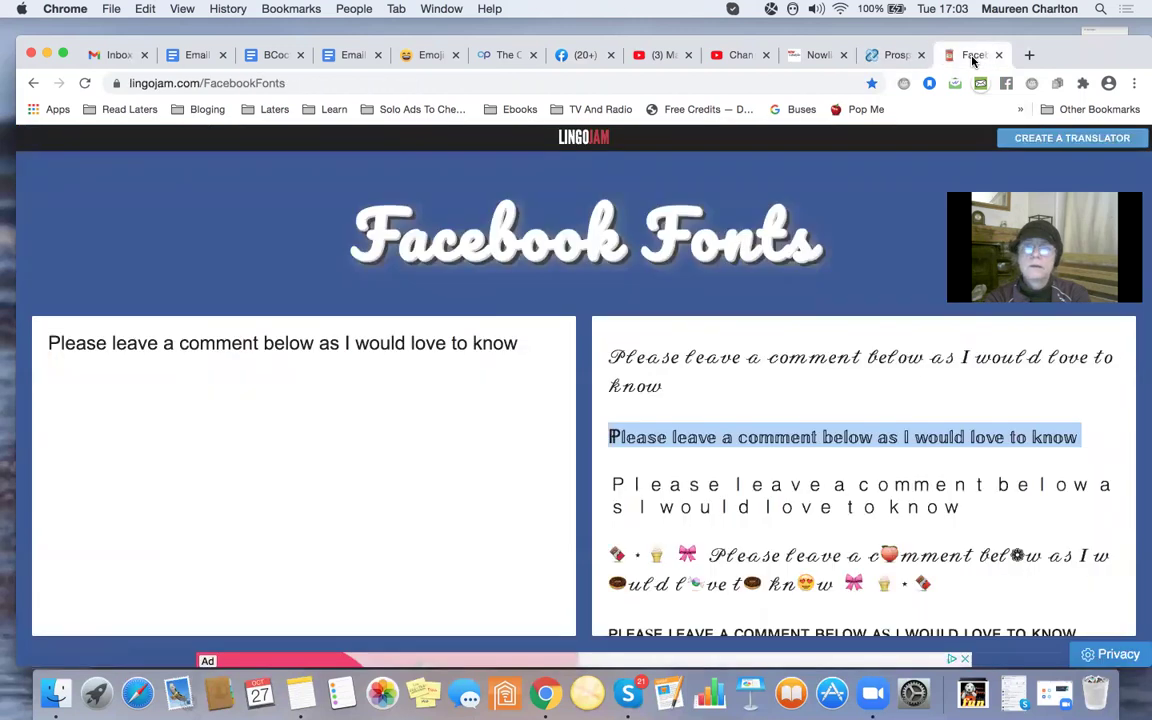
{"action": "left_click", "coordinate": [589, 55]}
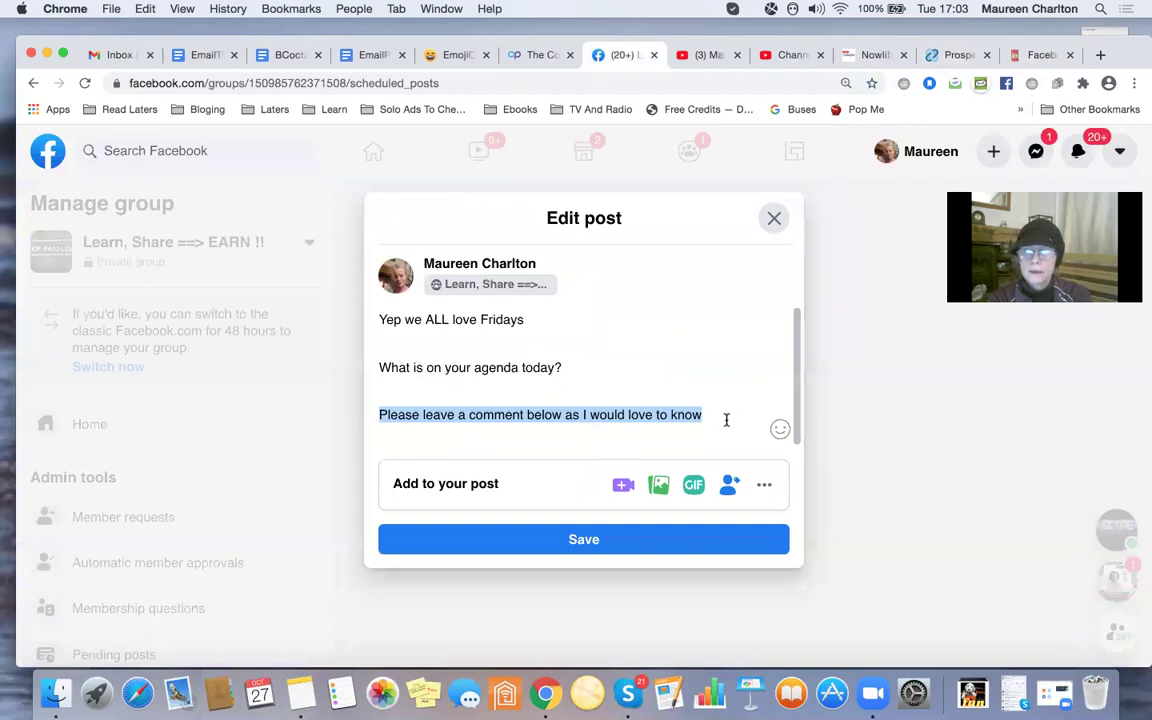
Paste the outlined-font comment line under the agenda question and delete the plain line and blank lines.
{"action": "left_click", "coordinate": [726, 416]}
{"action": "key", "text": "Return"}
{"action": "key", "text": "Return"}
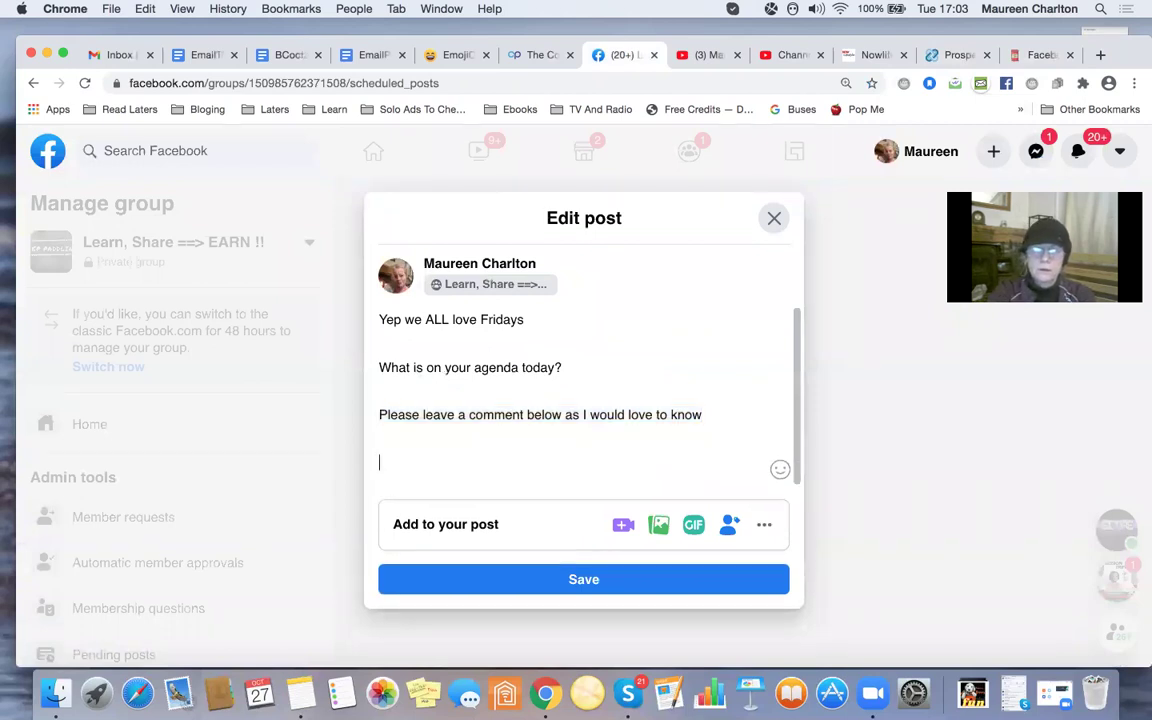
{"action": "key", "text": "super+v"}
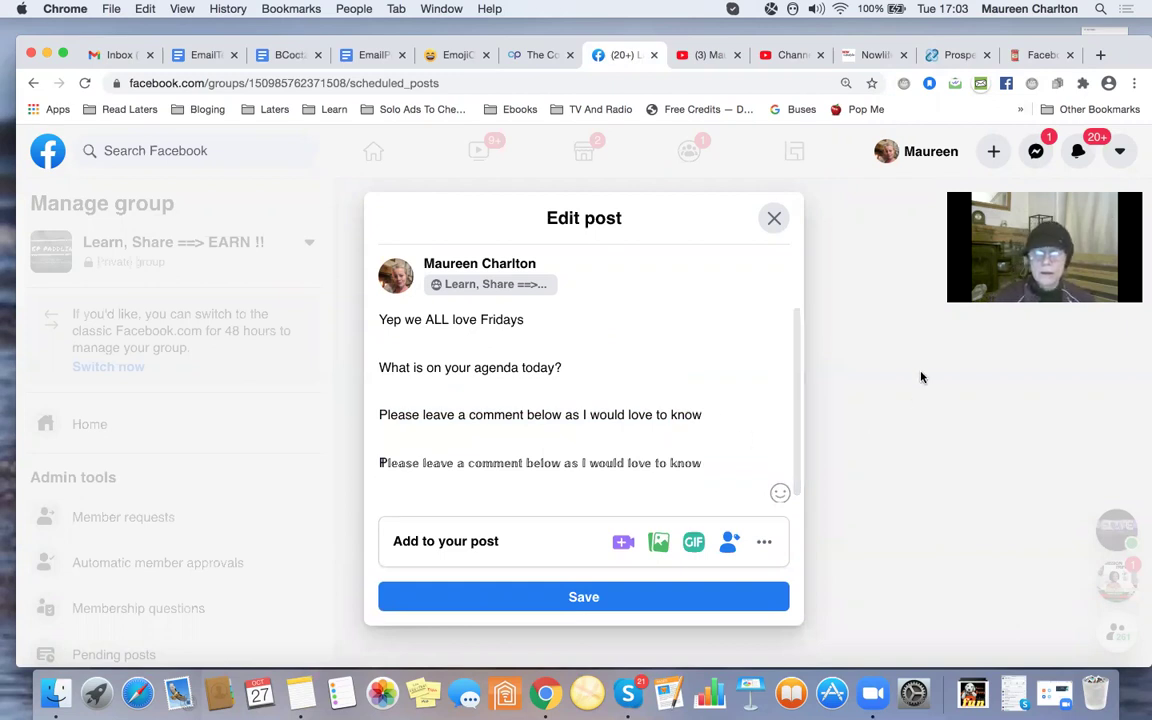
{"action": "triple_click", "coordinate": [709, 414]}
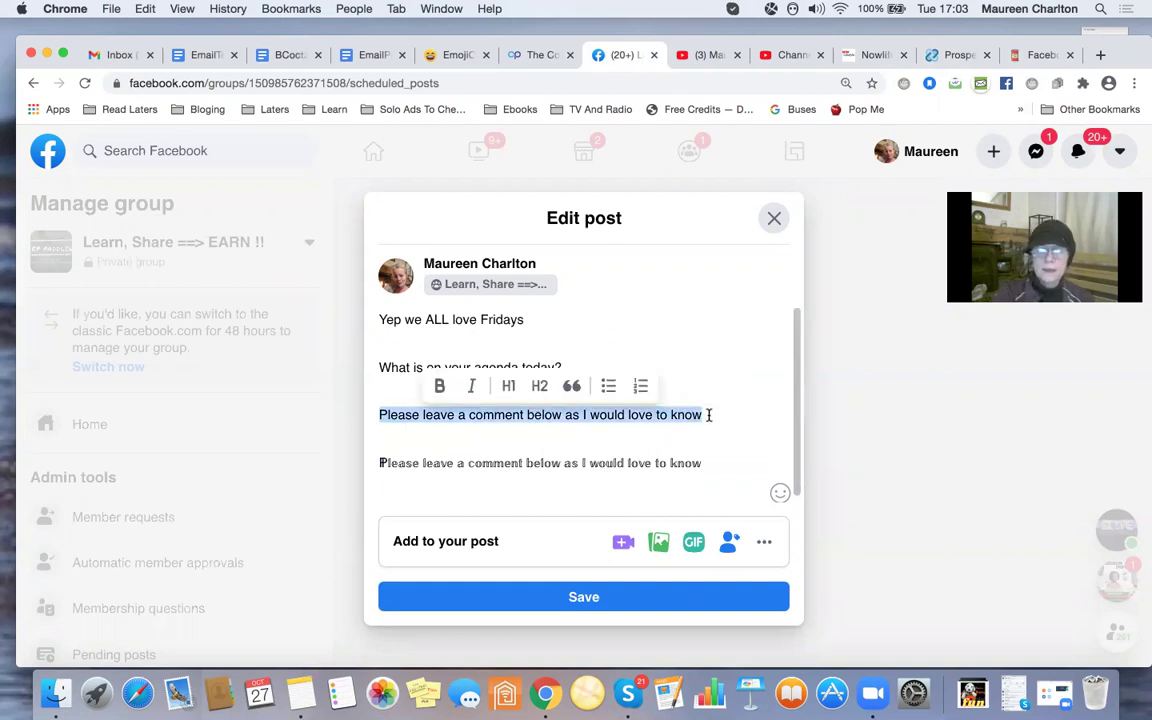
{"action": "key", "text": "BackSpace"}
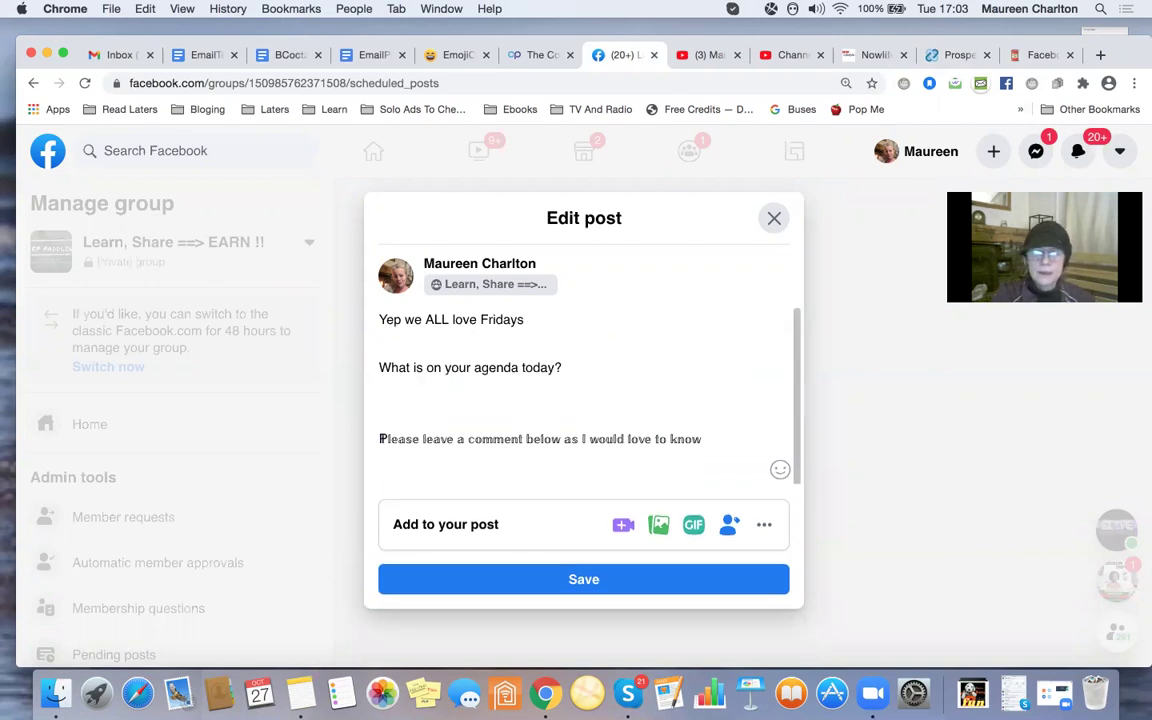
{"action": "key", "text": "BackSpace"}
{"action": "key", "text": "BackSpace"}
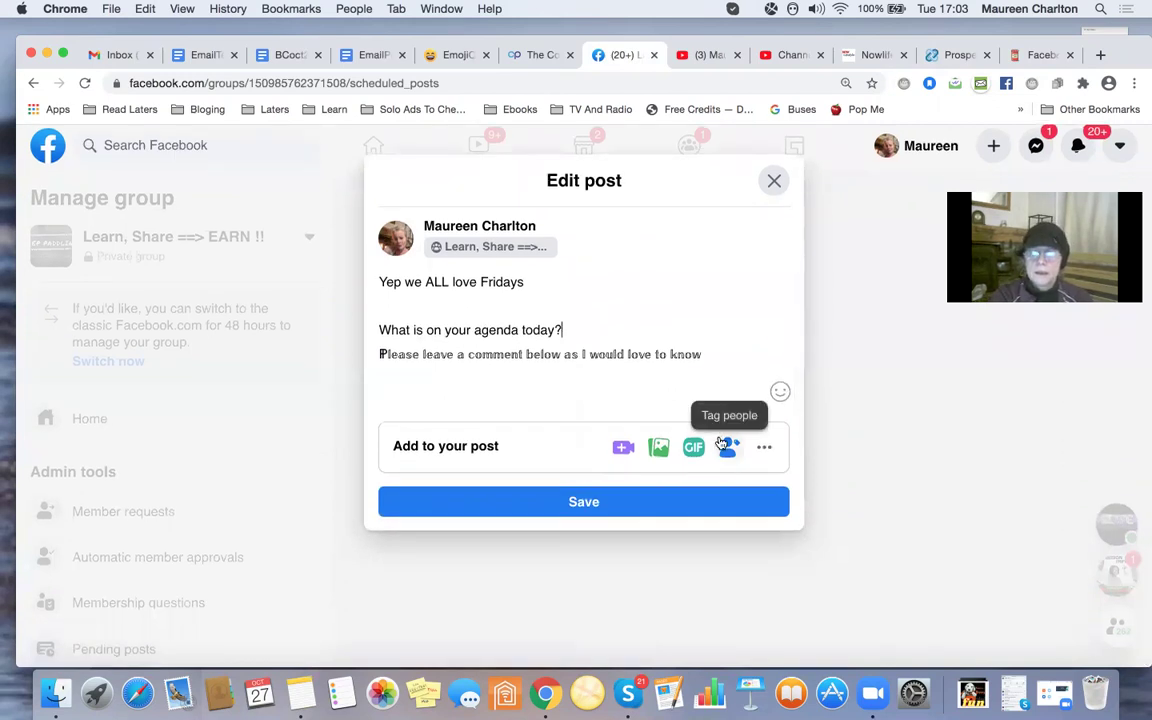
Attach imageFridayHalloween2020-10-27_1657.png from Documents to the post.
{"action": "left_click", "coordinate": [659, 457]}
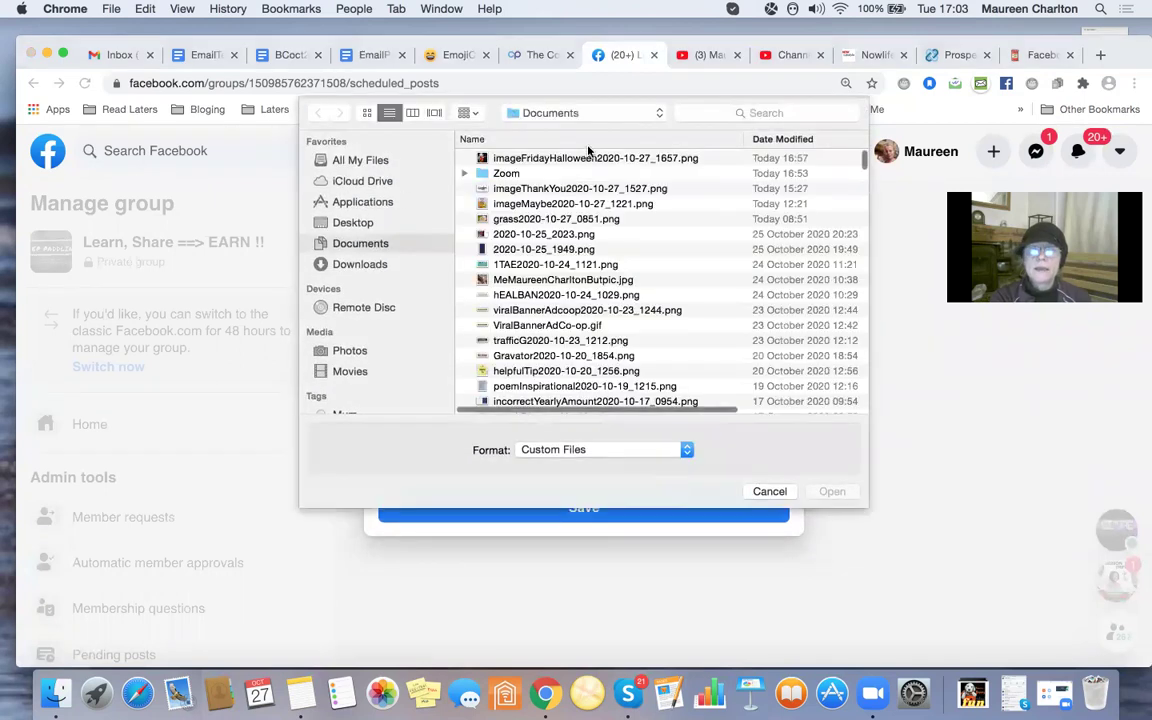
{"action": "left_click", "coordinate": [587, 158]}
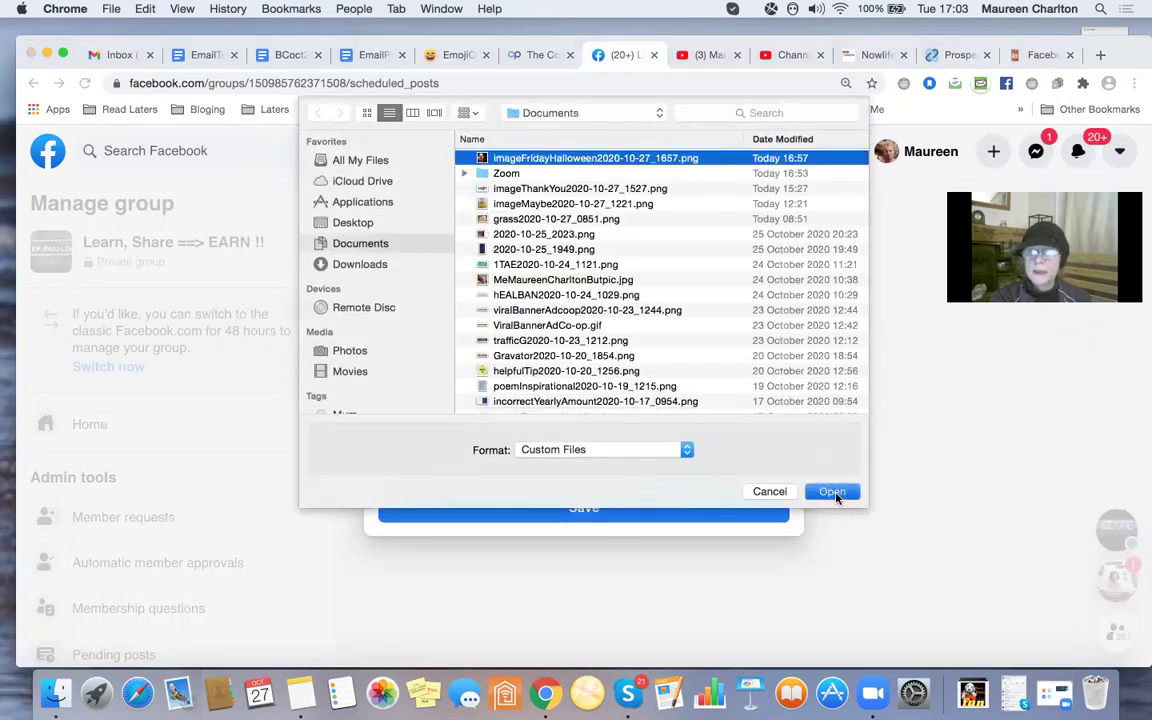
{"action": "left_click", "coordinate": [836, 493]}
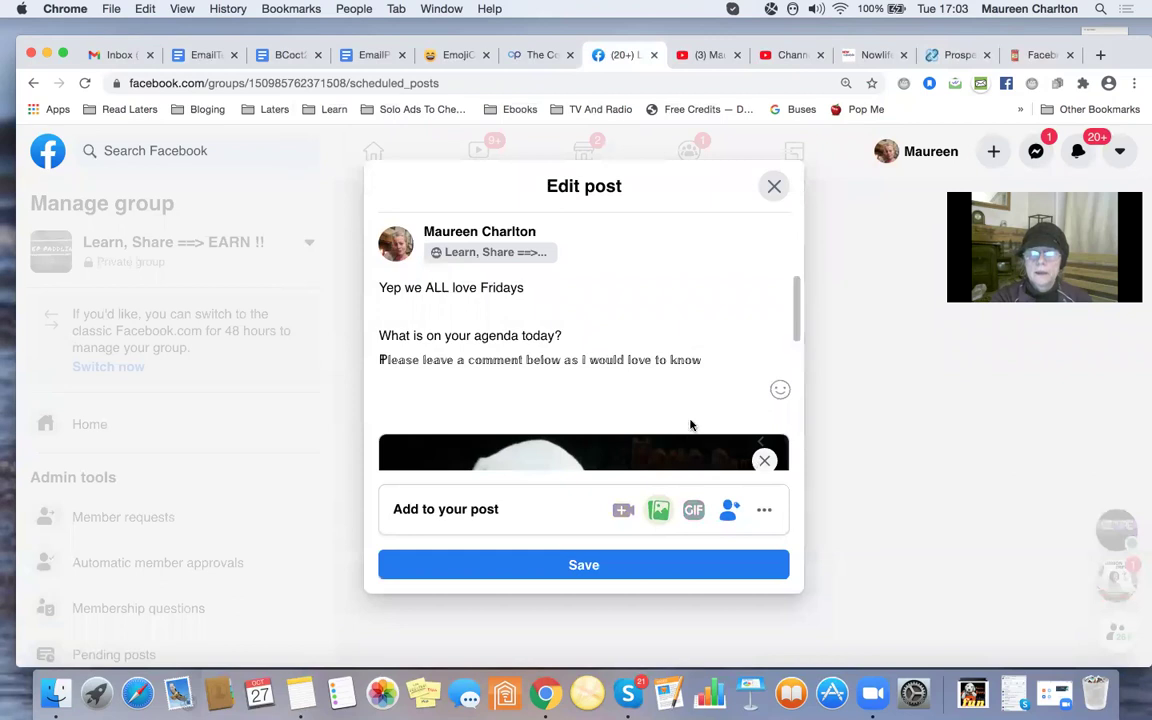
Check the attached dalmatian 'Happy Friday!' picture and save the edited scheduled post.
{"action": "scroll", "coordinate": [669, 401], "scroll_direction": "down", "scroll_amount": 5}
{"action": "scroll", "coordinate": [670, 406], "scroll_direction": "down", "scroll_amount": 1}
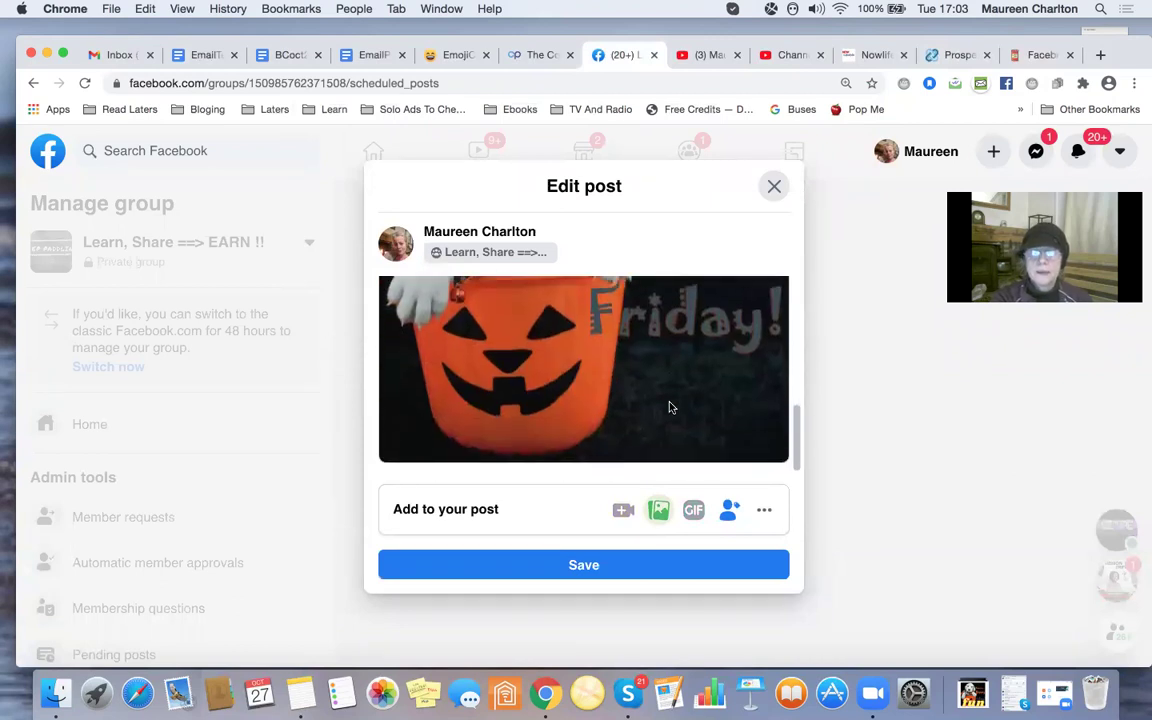
{"action": "scroll", "coordinate": [692, 449], "scroll_direction": "up", "scroll_amount": 3}
{"action": "scroll", "coordinate": [692, 449], "scroll_direction": "down", "scroll_amount": 3}
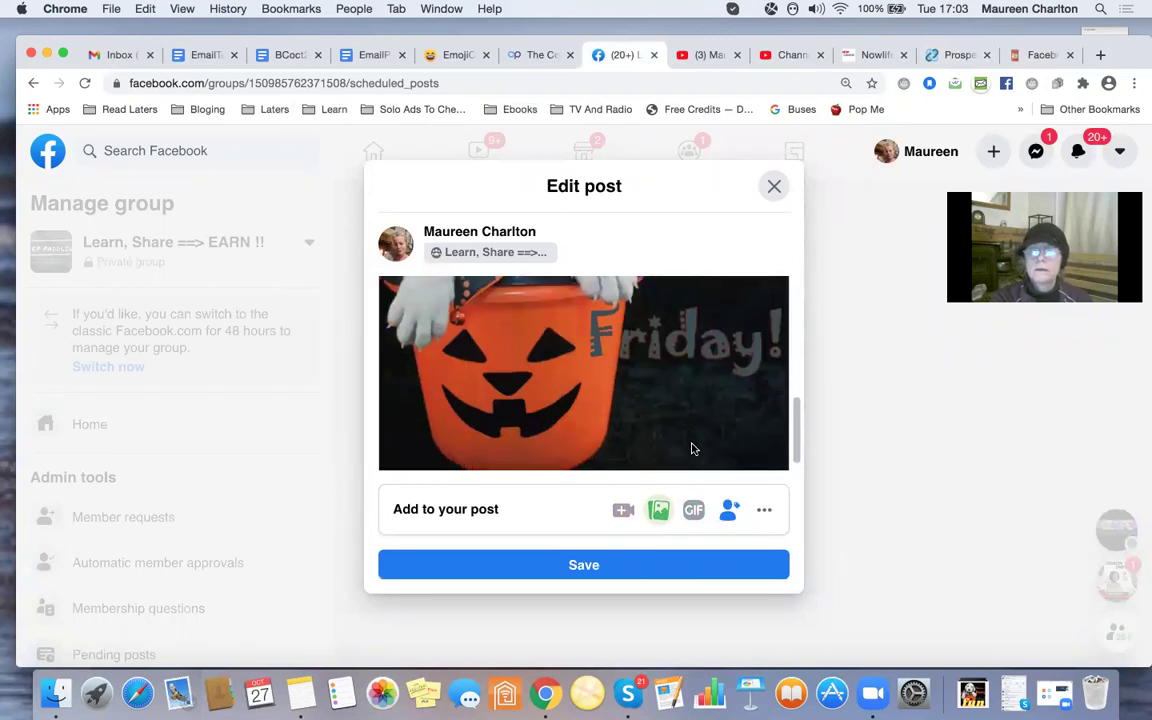
{"action": "scroll", "coordinate": [692, 449], "scroll_direction": "up", "scroll_amount": 3}
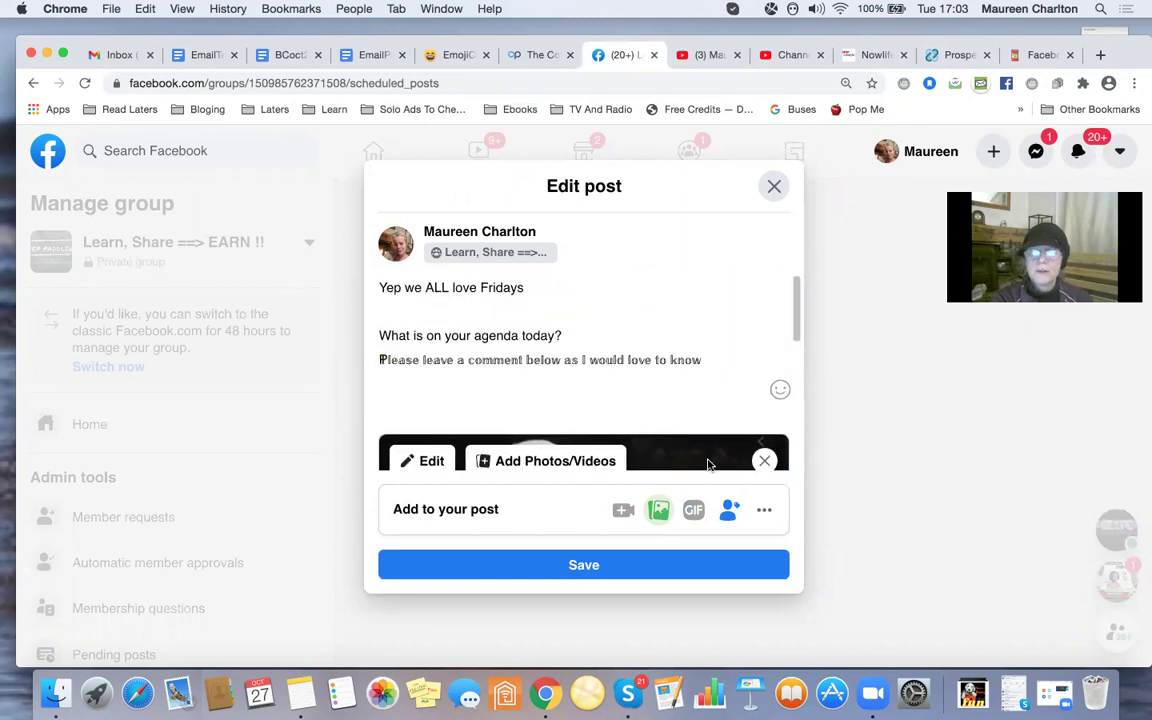
{"action": "left_click", "coordinate": [600, 565]}
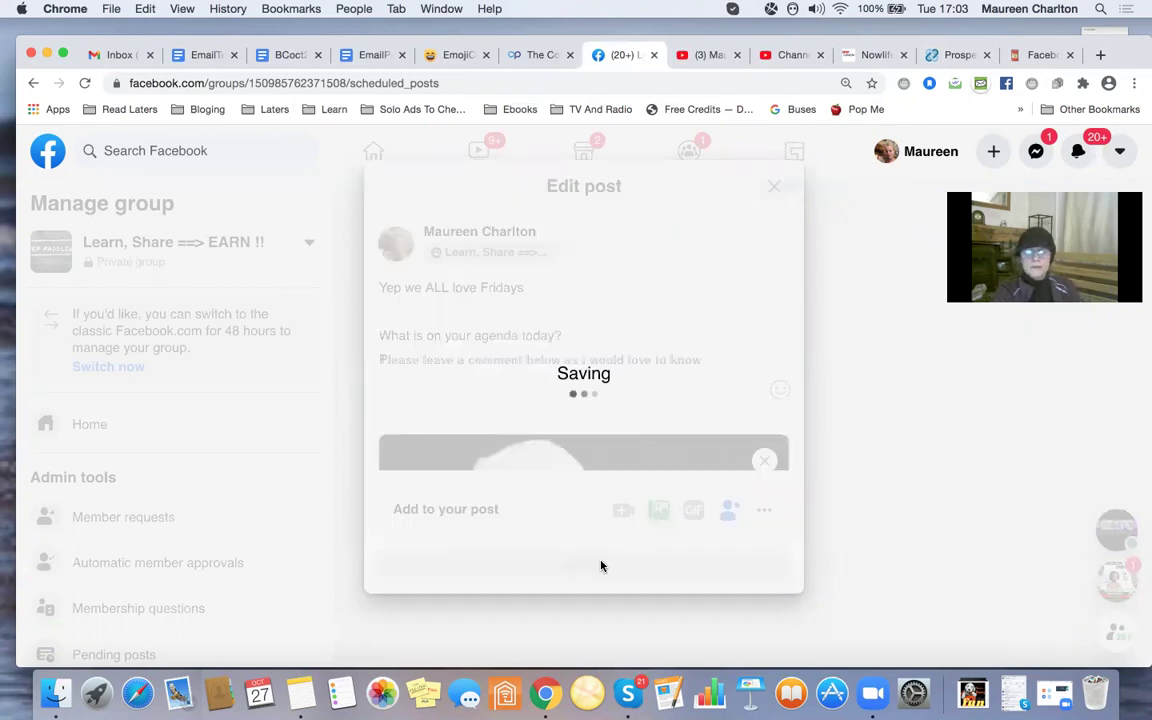
{"action": "scroll", "coordinate": [600, 566], "scroll_direction": "down", "scroll_amount": 5}
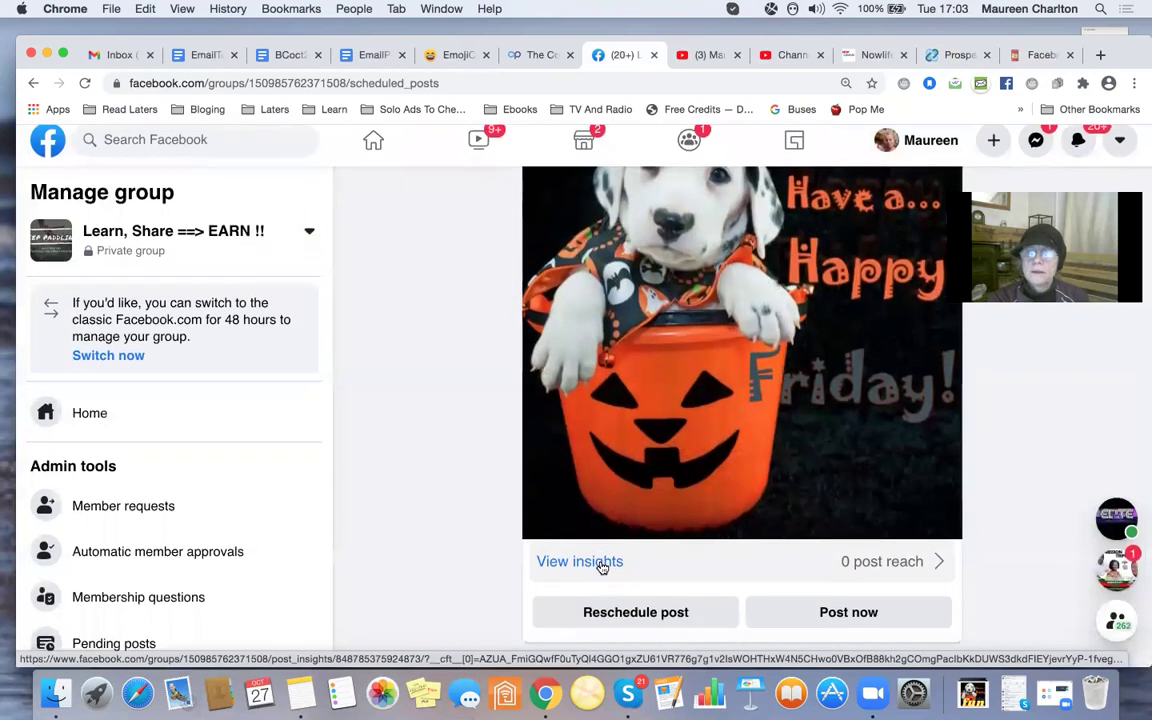
{"action": "scroll", "coordinate": [602, 568], "scroll_direction": "down", "scroll_amount": 4}
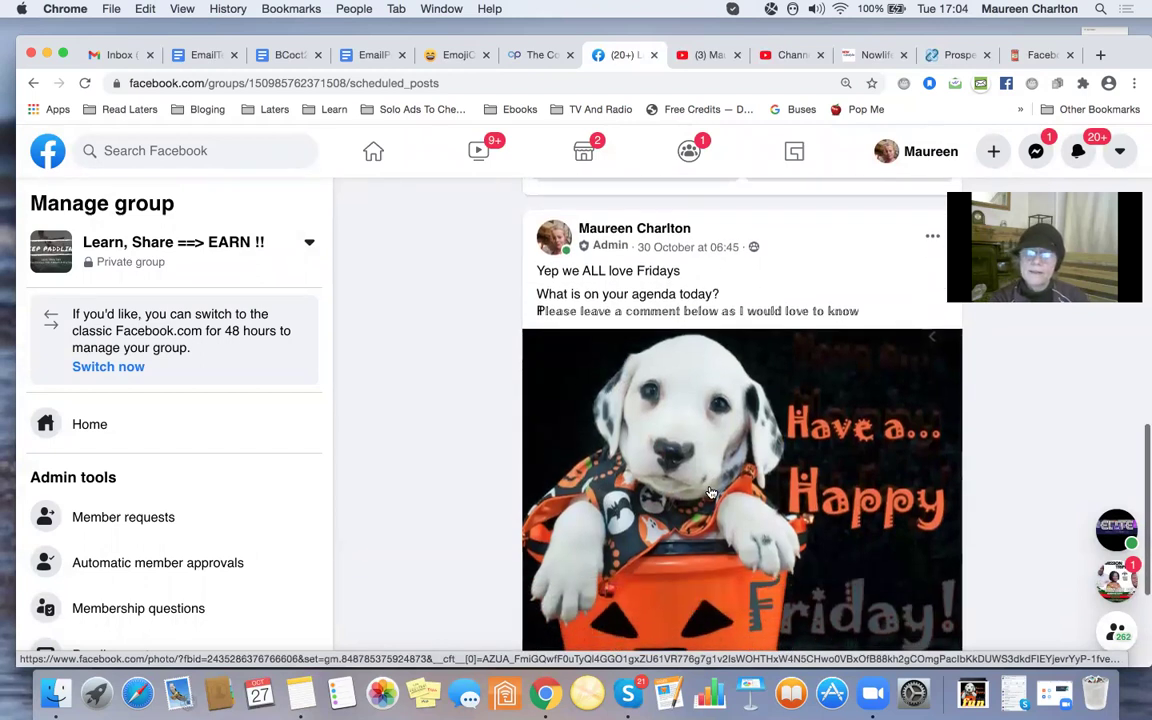
{"action": "scroll", "coordinate": [710, 492], "scroll_direction": "down", "scroll_amount": 3}
{"action": "scroll", "coordinate": [710, 492], "scroll_direction": "down", "scroll_amount": 1}
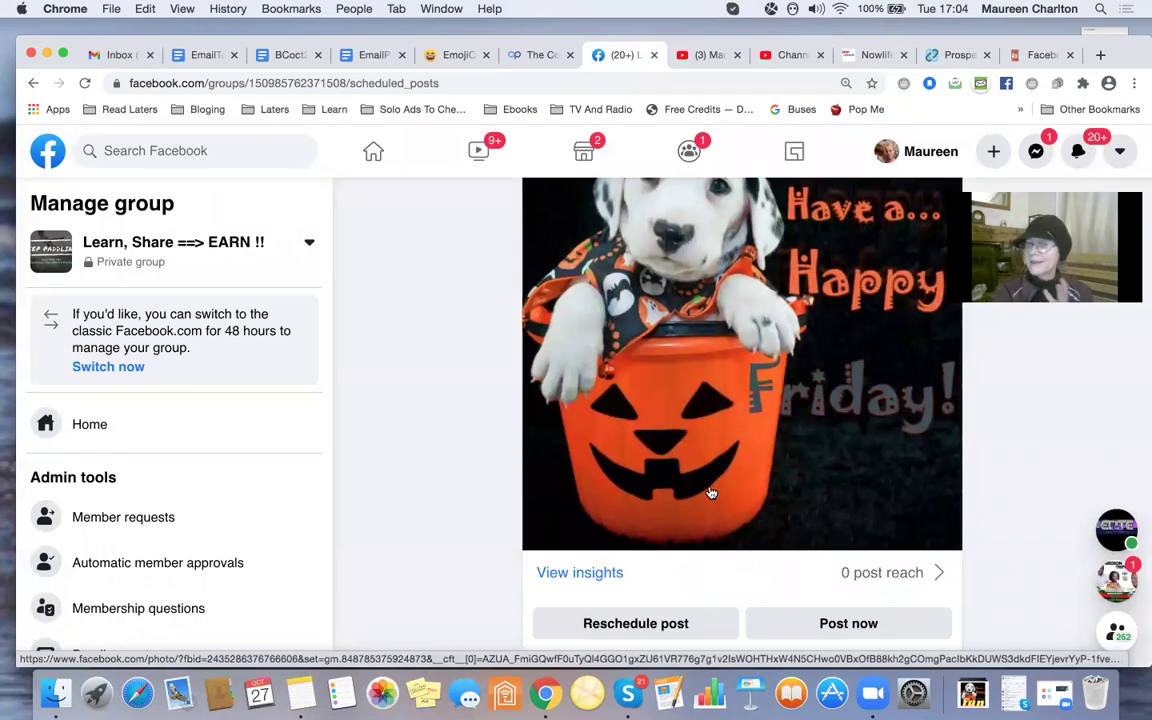
{"action": "scroll", "coordinate": [710, 492], "scroll_direction": "up", "scroll_amount": 10}
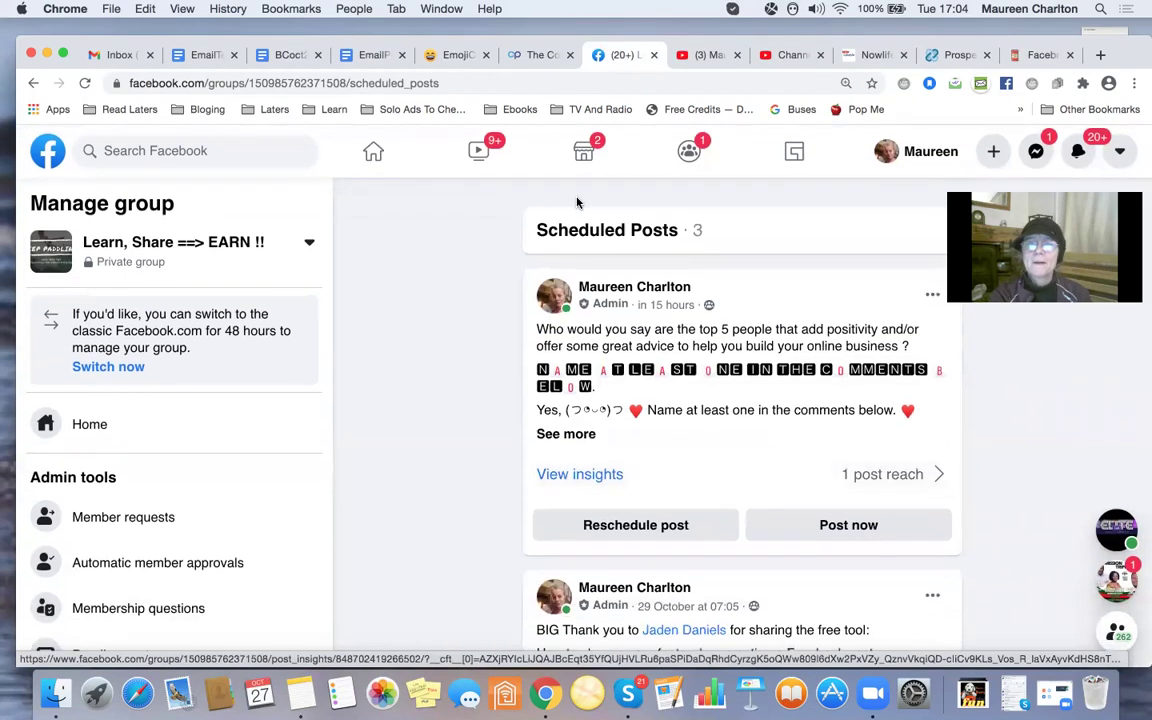